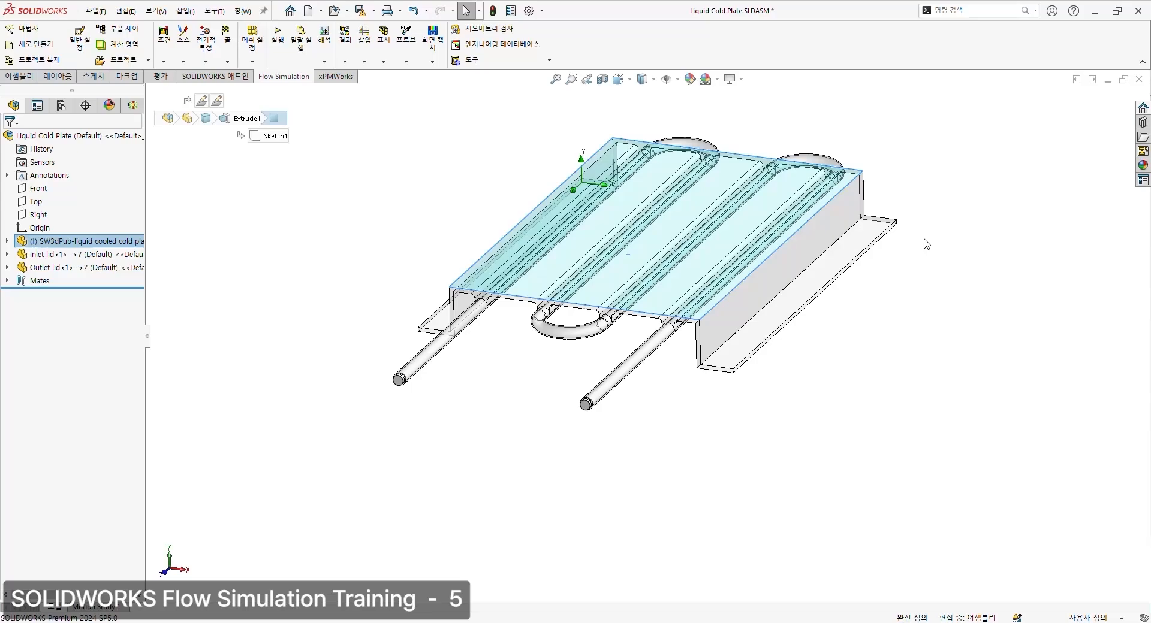
# Show the Conjugate Heat Transfer project's analysis tree and inspect the cold plate's top face and the protruding pipe on the model
pyautogui.click(133, 106)
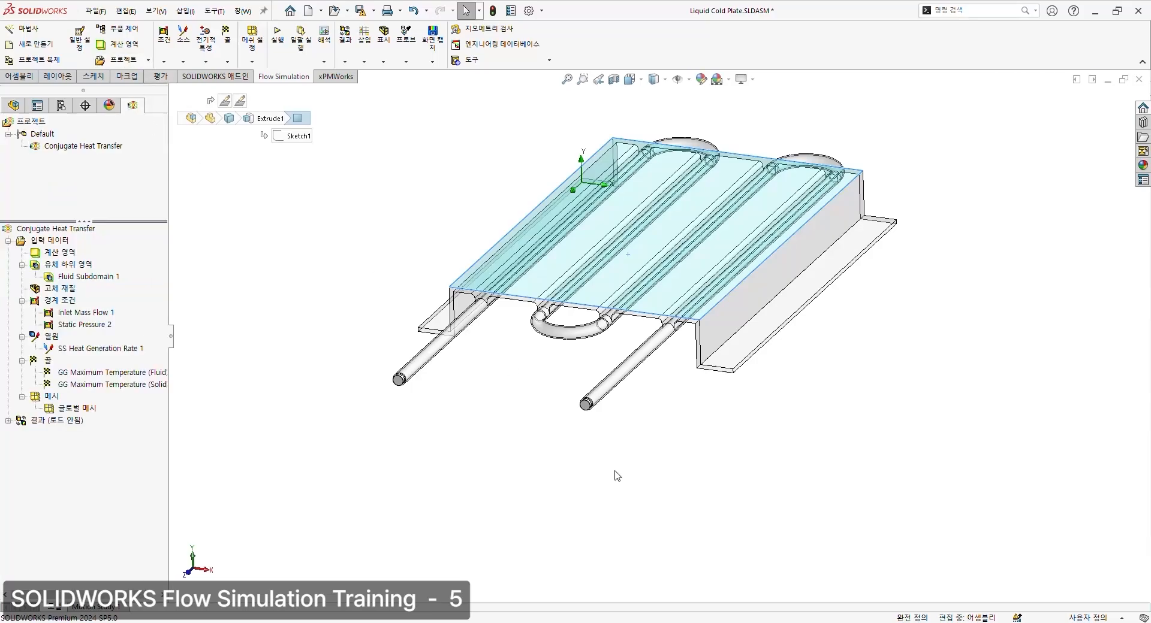
pyautogui.click(560, 513)
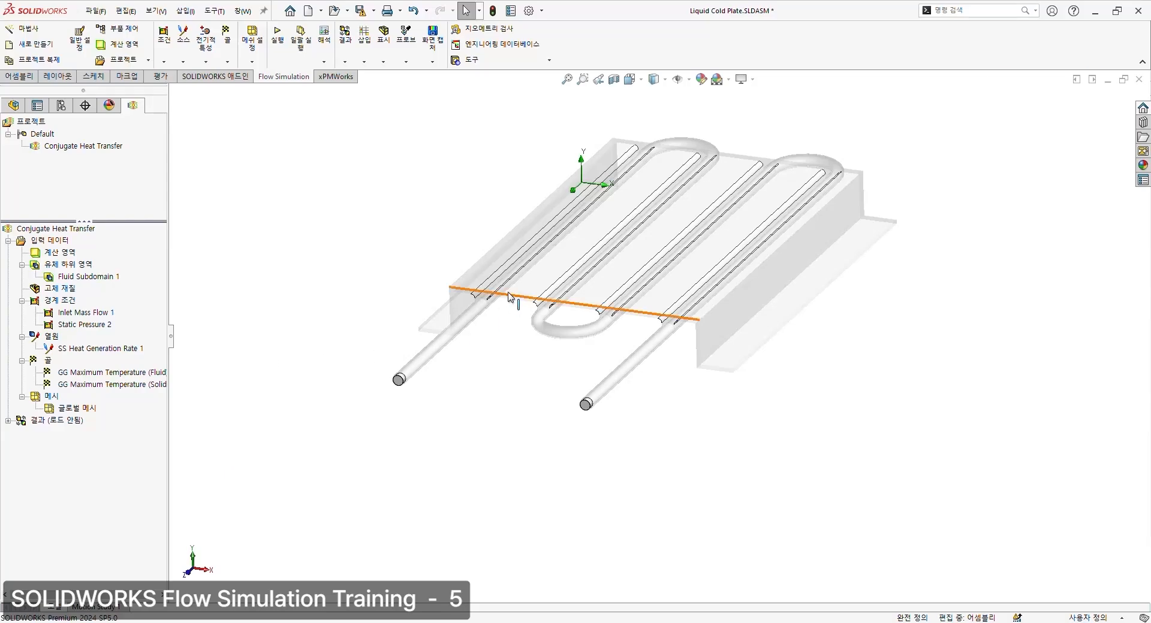
pyautogui.click(535, 292)
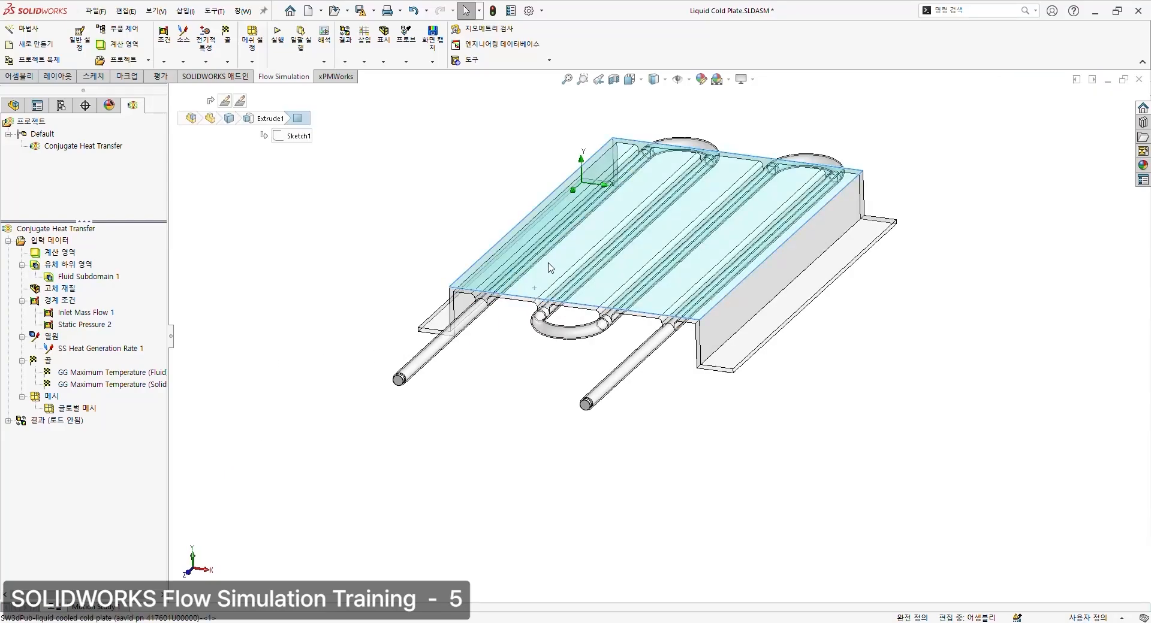
pyautogui.click(625, 370)
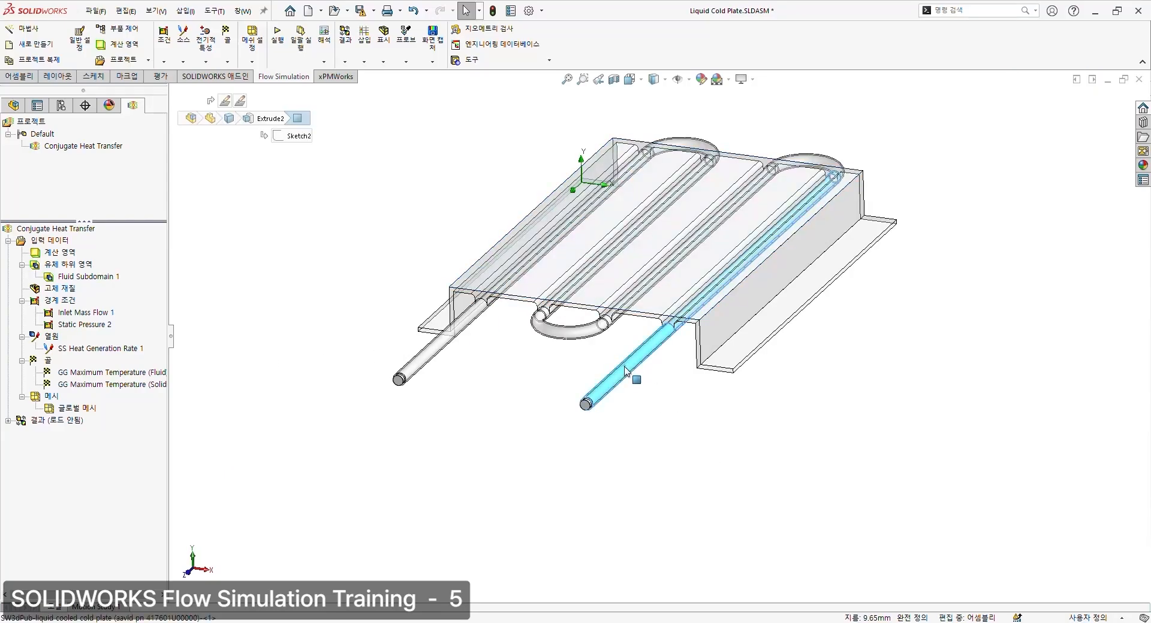
pyautogui.click(548, 265)
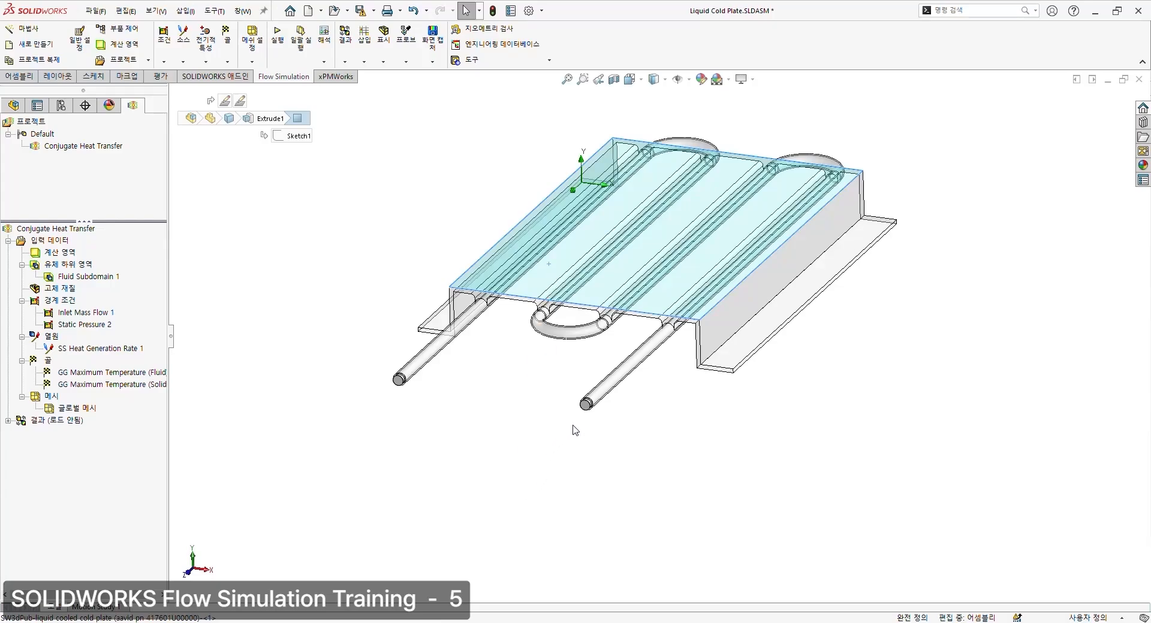
pyautogui.click(624, 377)
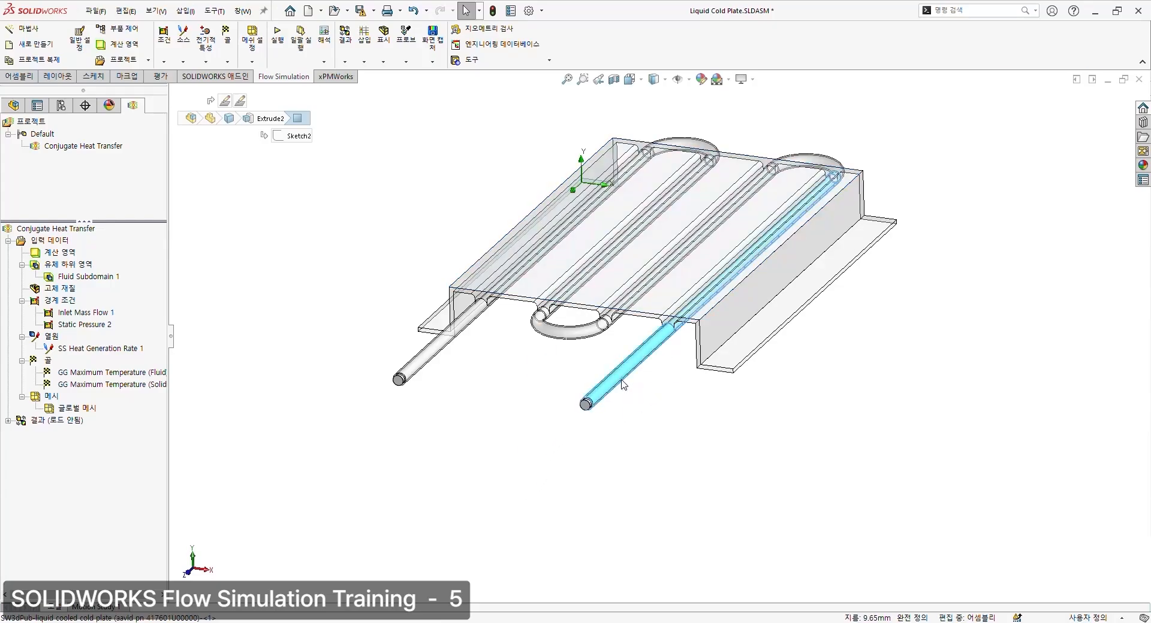
pyautogui.click(473, 476)
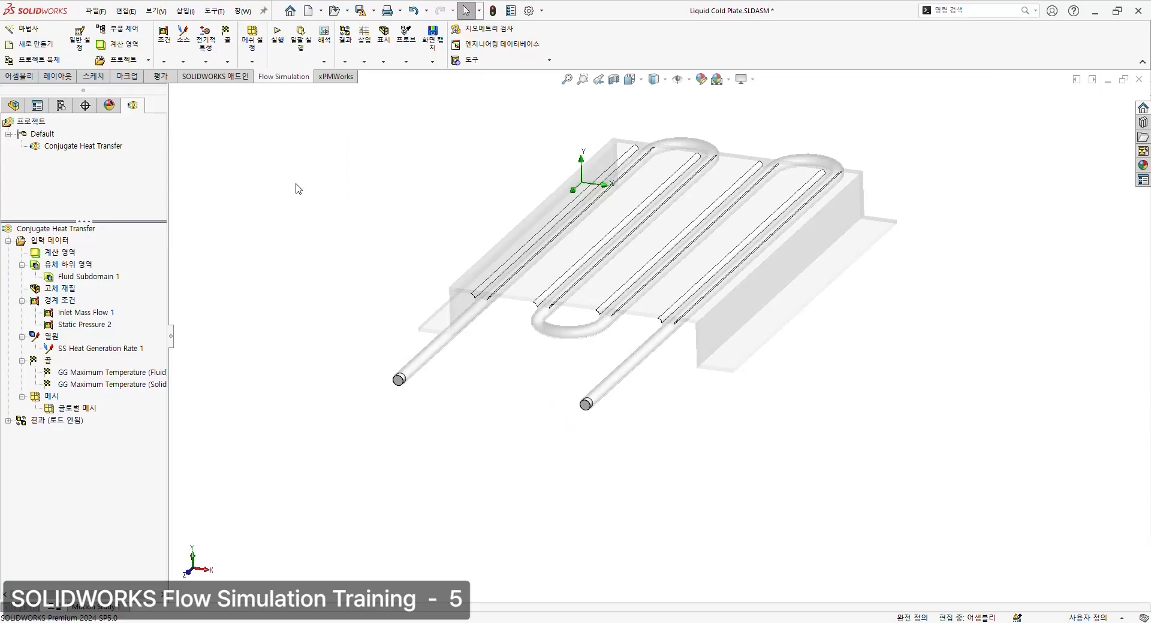
# Create a new Flow Simulation project for the Liquid Cold Plate assembly with the Wizard
pyautogui.click(52, 33)
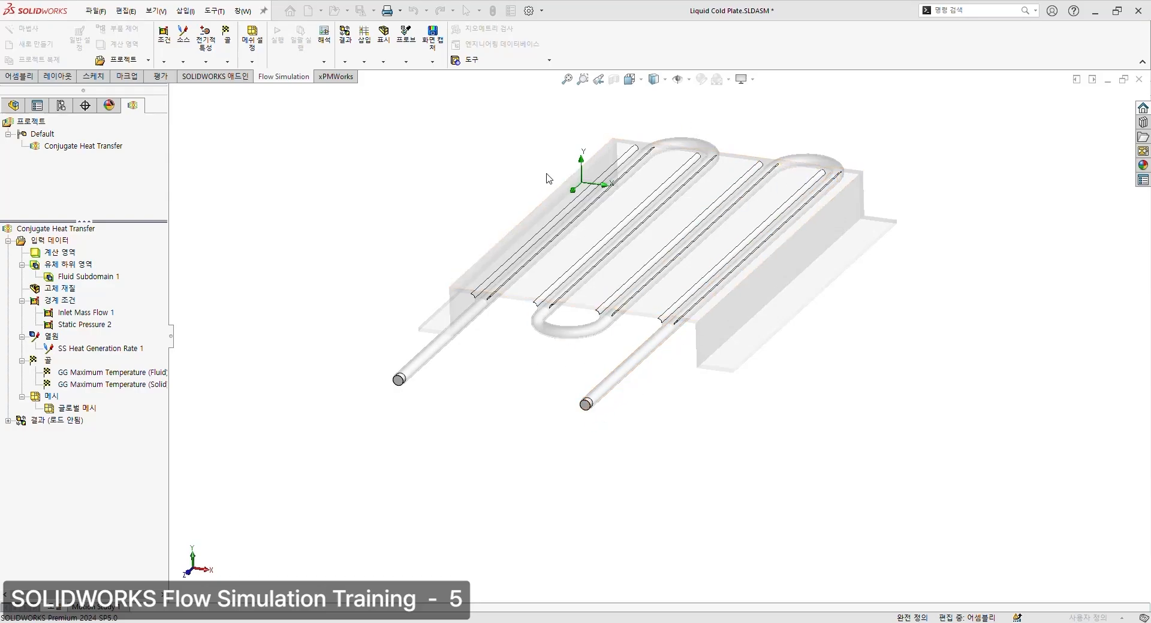
pyautogui.click(230, 270)
pyautogui.click(345, 417)
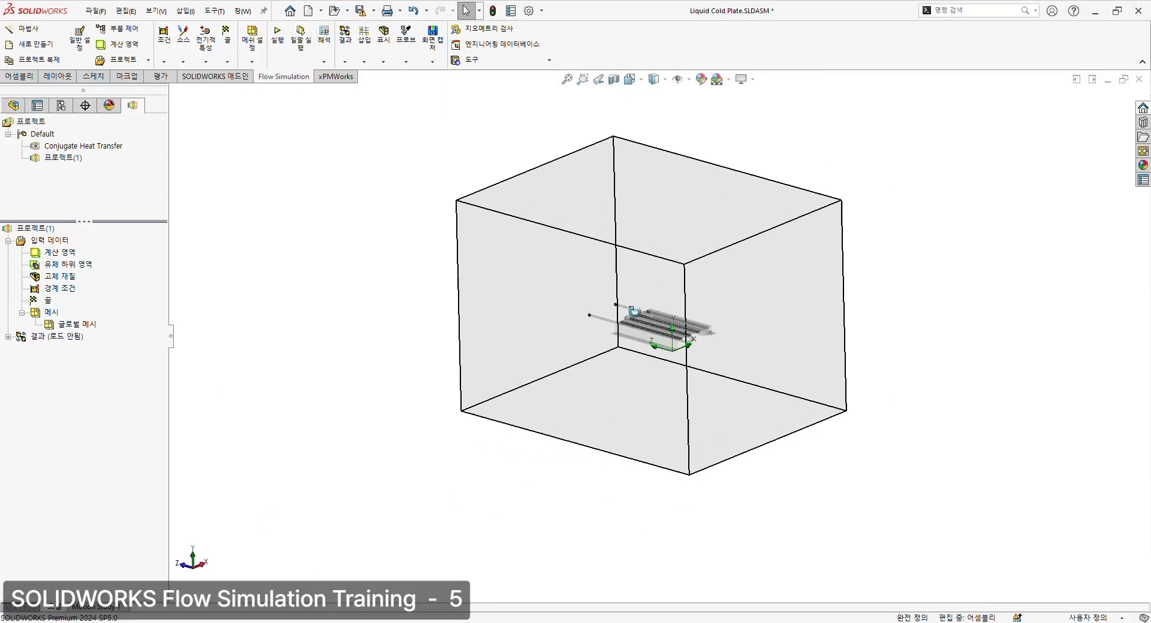
# Edit the computational domain, setting its X maximum to 0.5 m and X minimum to -0.25 m
pyautogui.moveTo(634, 311); pyautogui.dragTo(556, 402, button='middle')
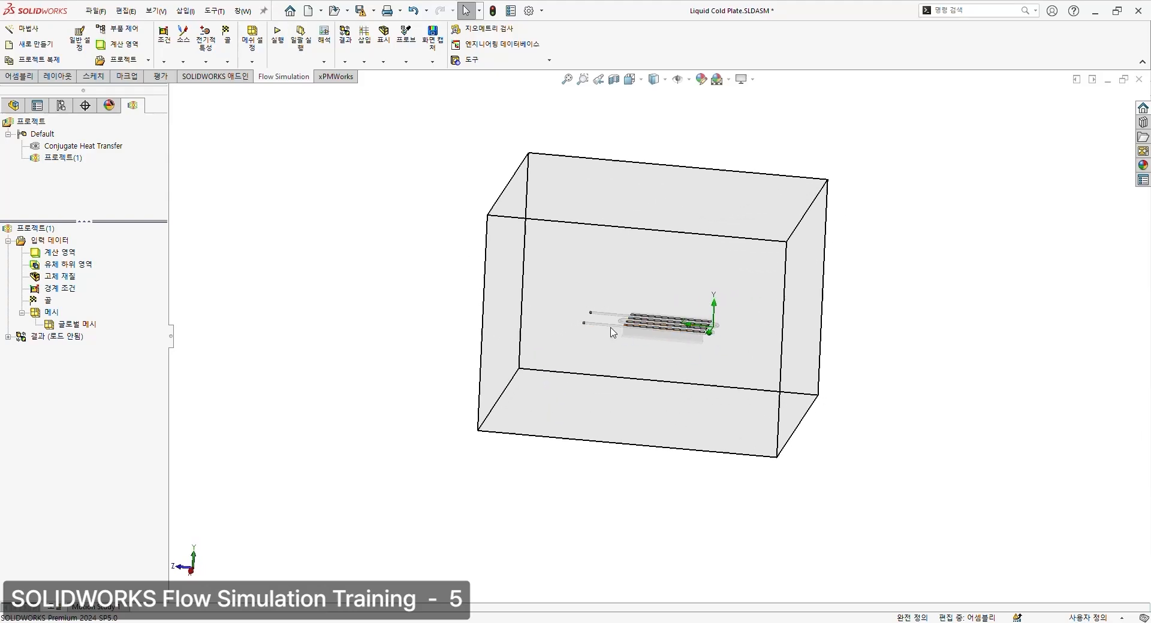
pyautogui.moveTo(773, 359); pyautogui.dragTo(665, 402, button='middle')
pyautogui.moveTo(666, 402); pyautogui.dragTo(636, 426, button='middle')
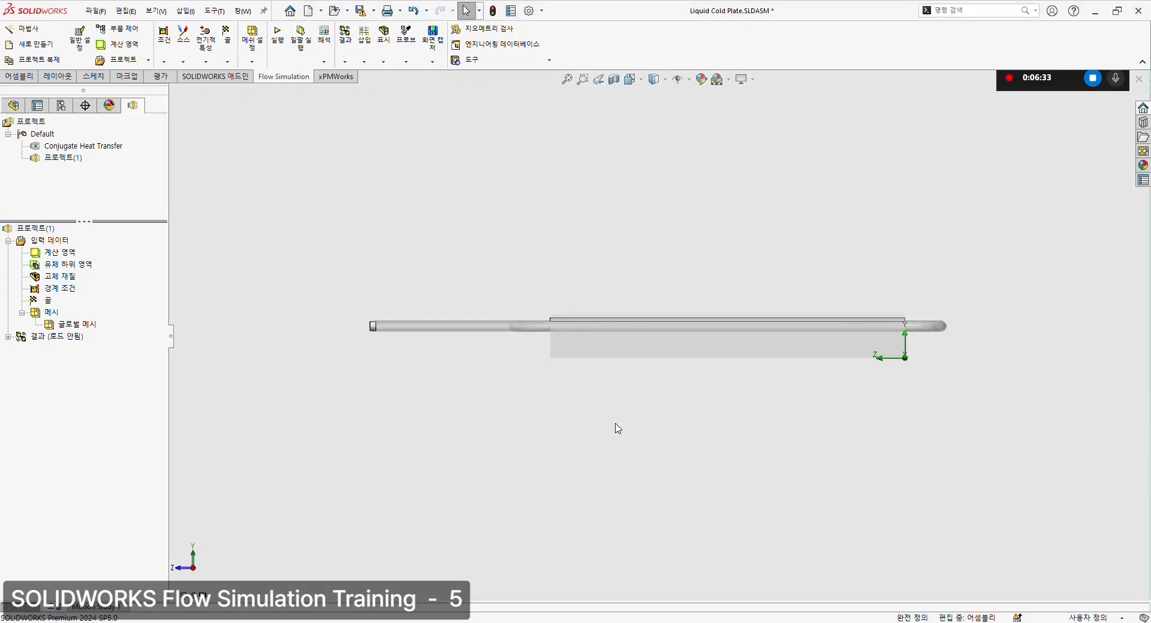
pyautogui.scroll(6, 660, 324)
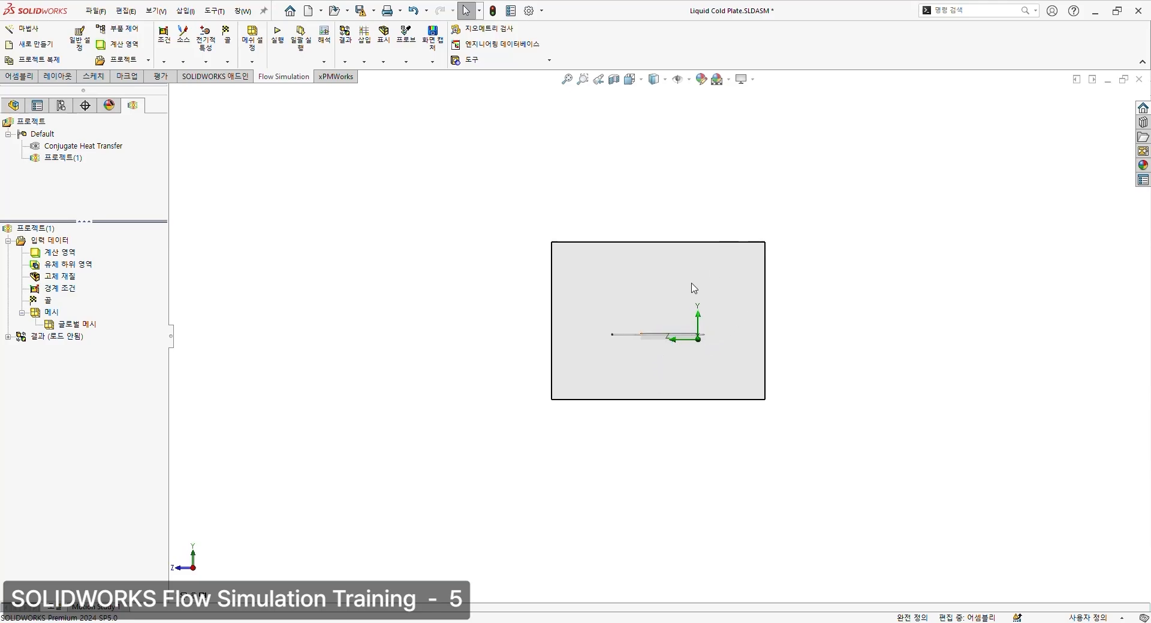
pyautogui.click(54, 253)
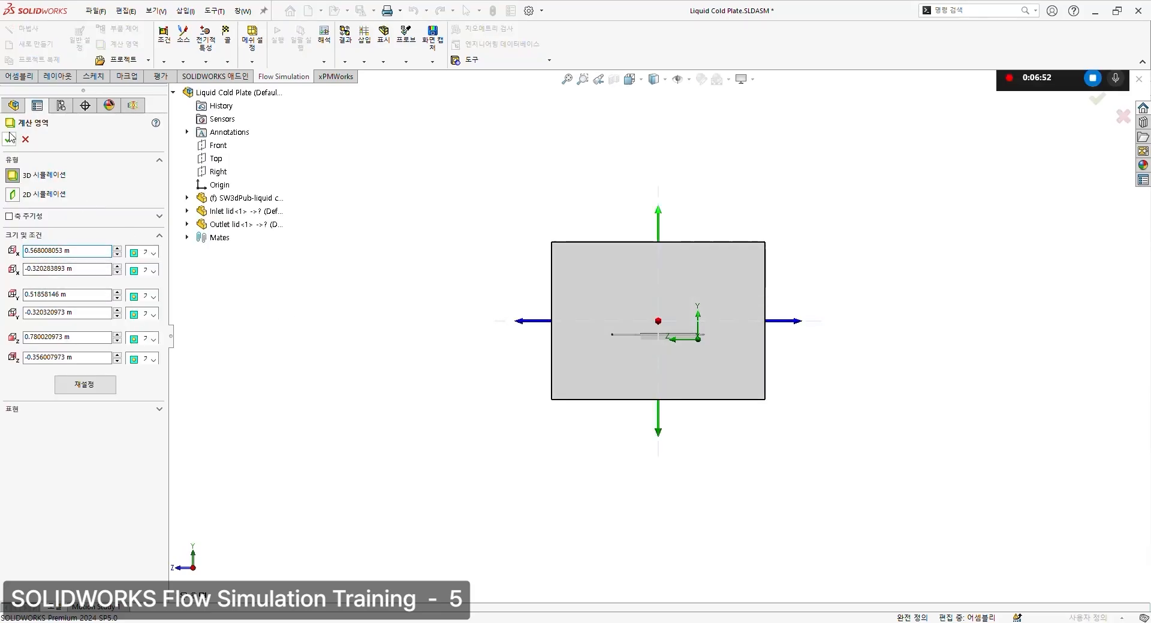
pyautogui.click(10, 137)
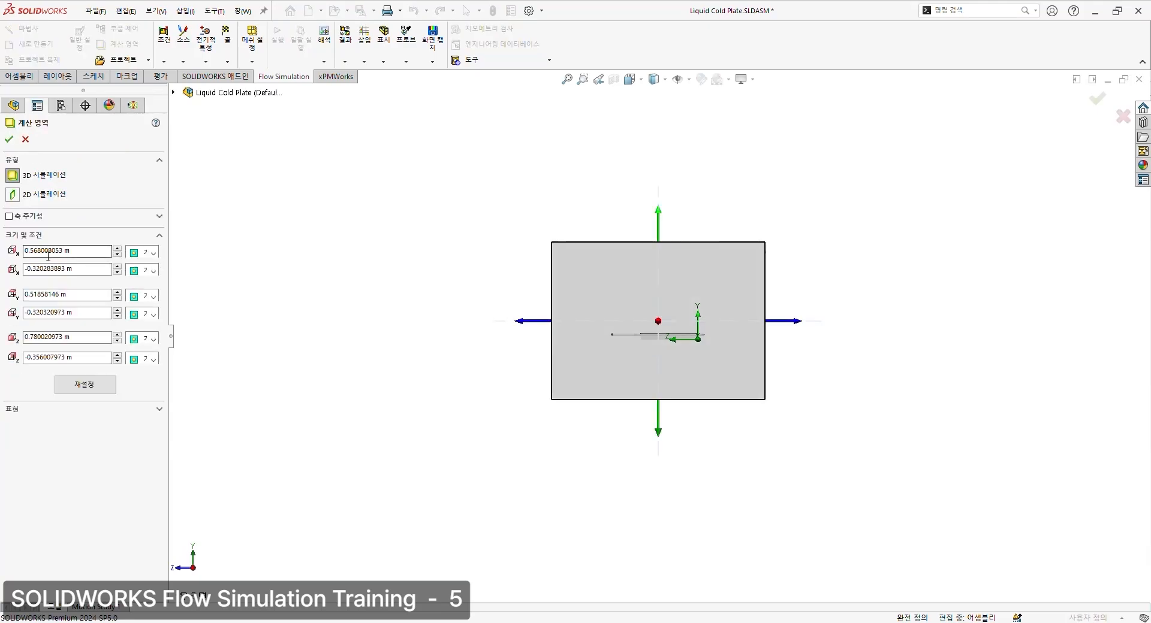
pyautogui.doubleClick(48, 256)
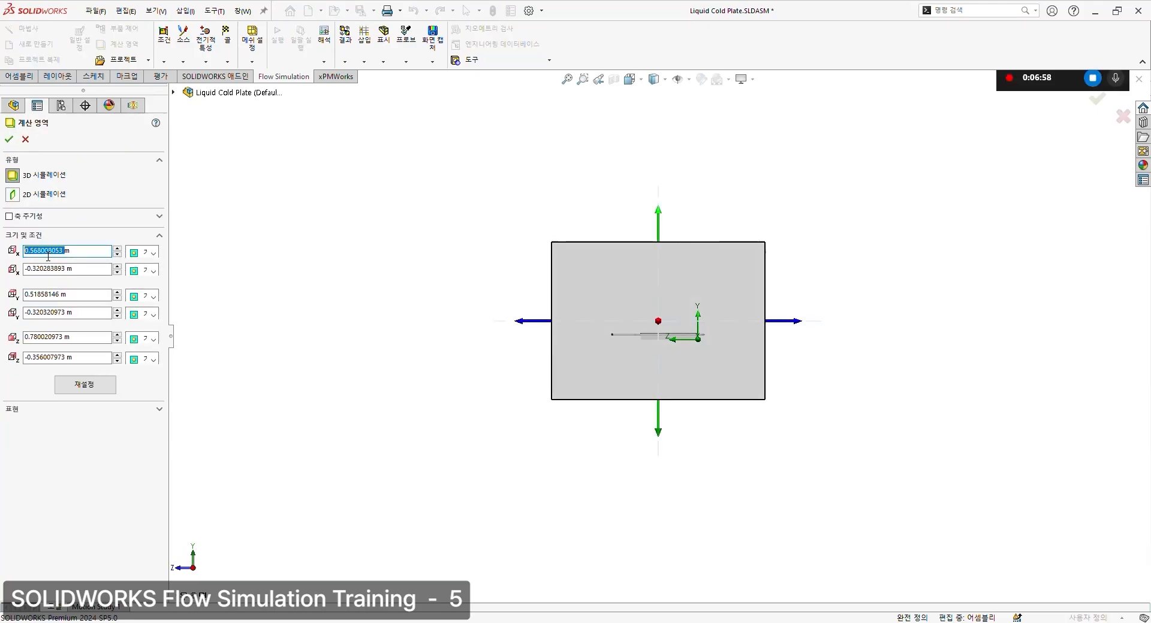
pyautogui.write('0.5')
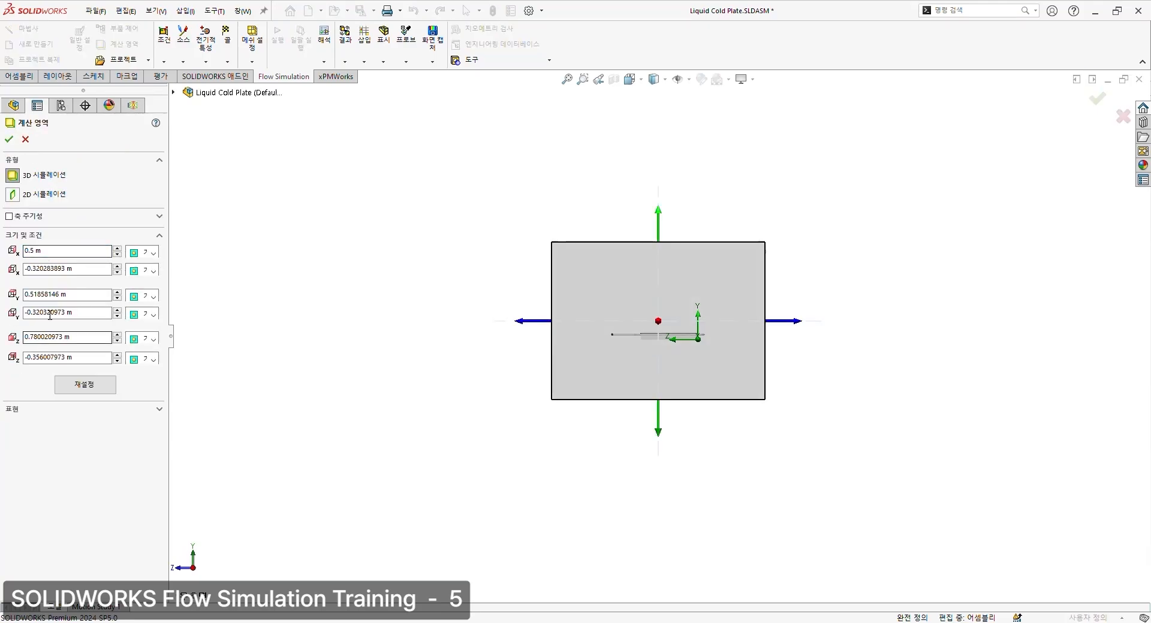
pyautogui.doubleClick(48, 269)
pyautogui.write('-0.25m')
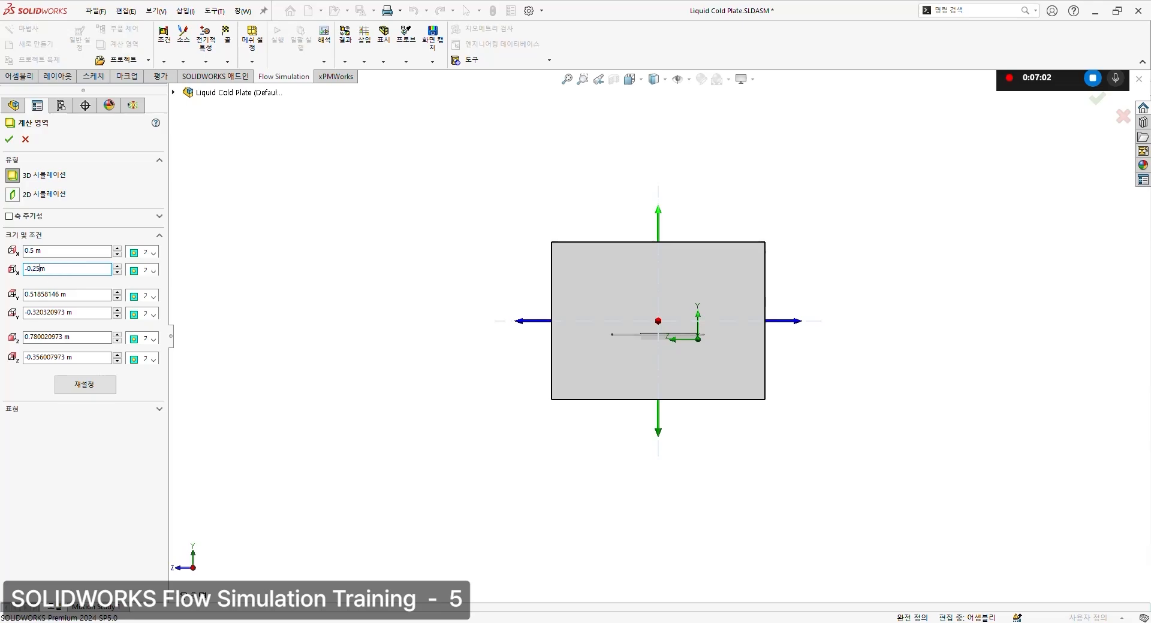
pyautogui.write('5')
# Set the computational domain's Y maximum to 0.25 m and Y minimum to -0.1 m
pyautogui.doubleClick(41, 297)
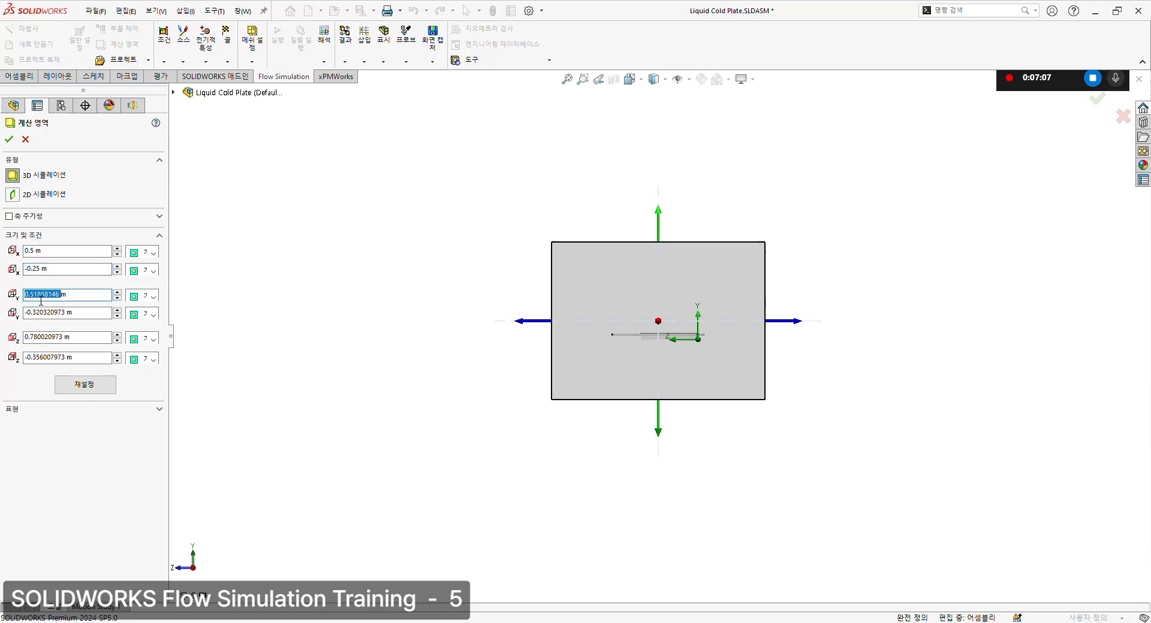
pyautogui.write('0.2')
pyautogui.doubleClick(40, 314)
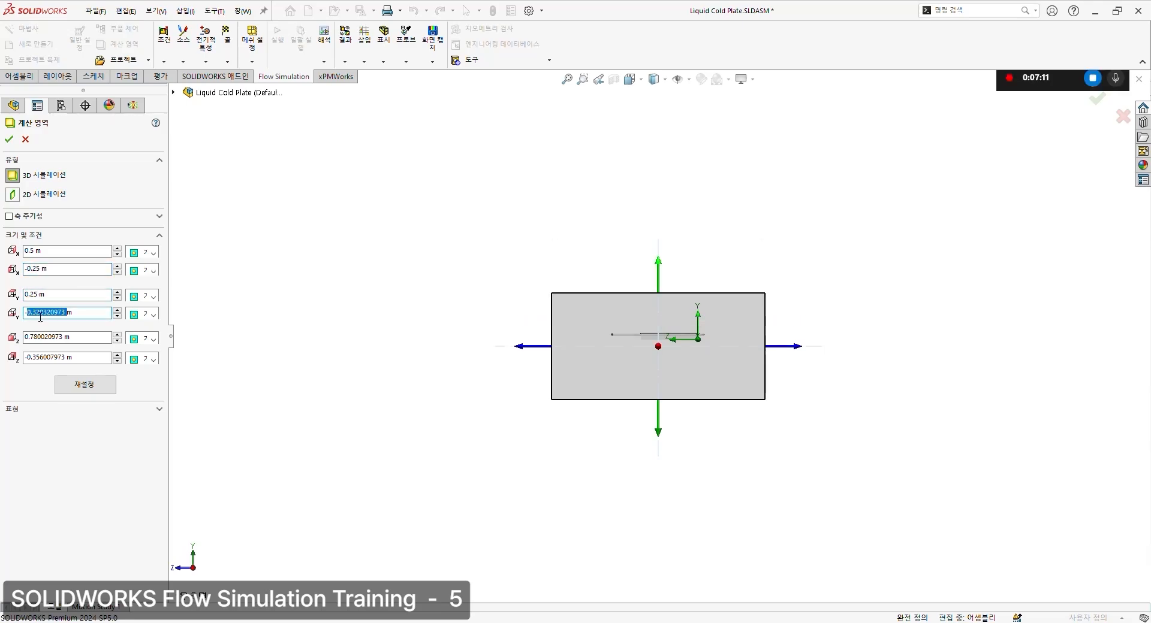
pyautogui.write('-0.1')
# Set the computational domain's Z maximum to 0.5 m and Z minimum to -0.25 m, and apply the new domain size
pyautogui.write('0.5')
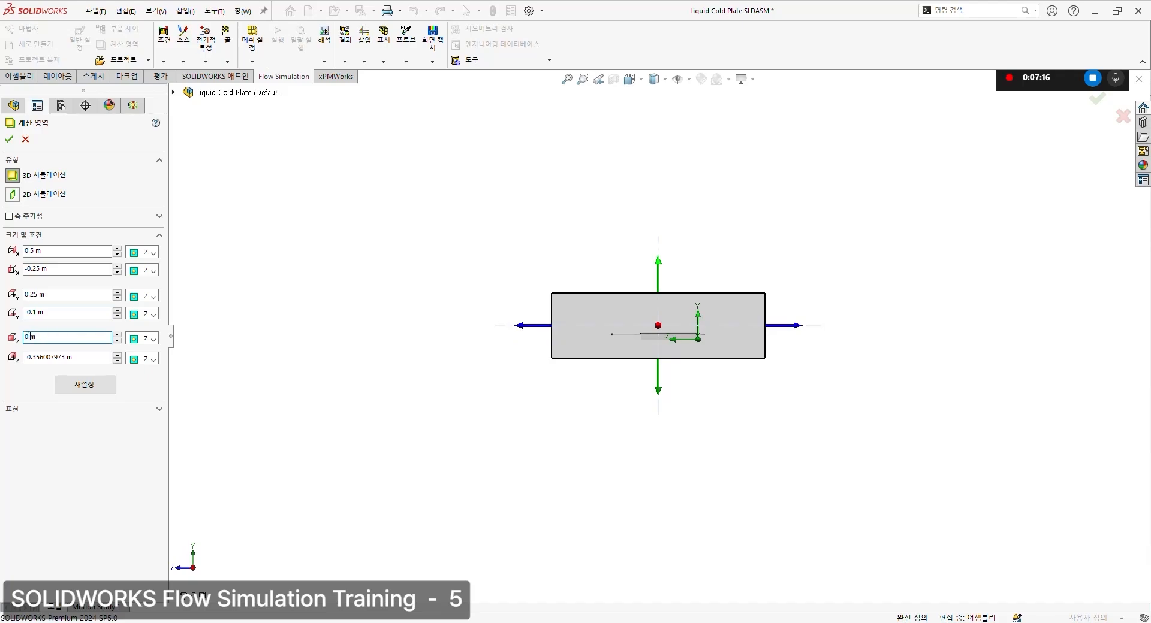
pyautogui.doubleClick(53, 358)
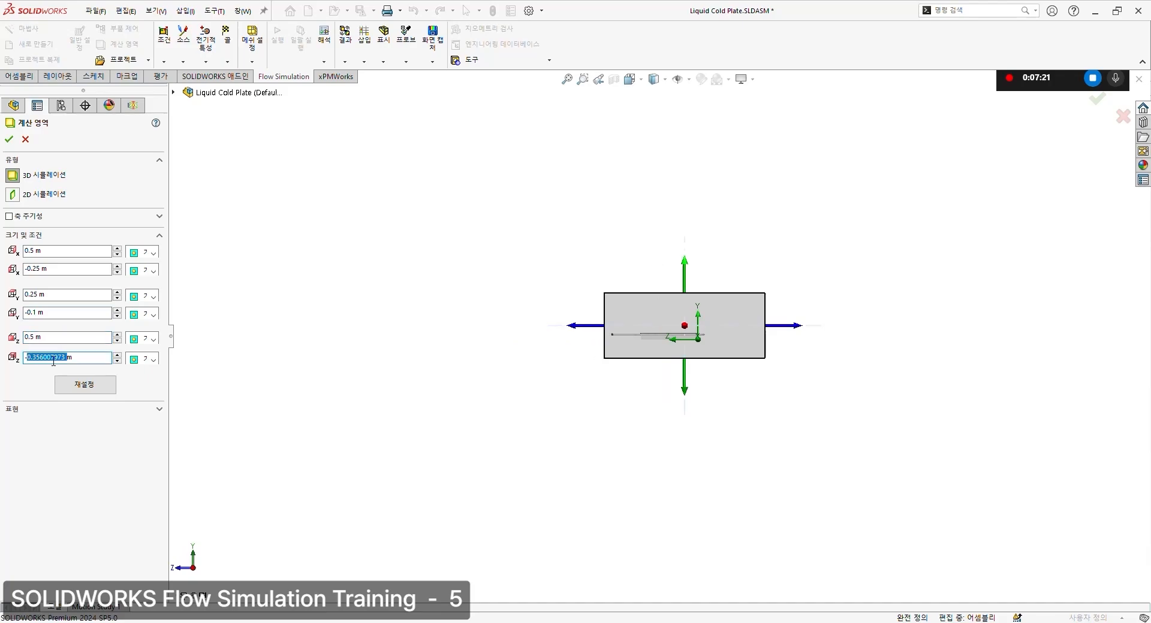
pyautogui.write('-0.')
pyautogui.write('25')
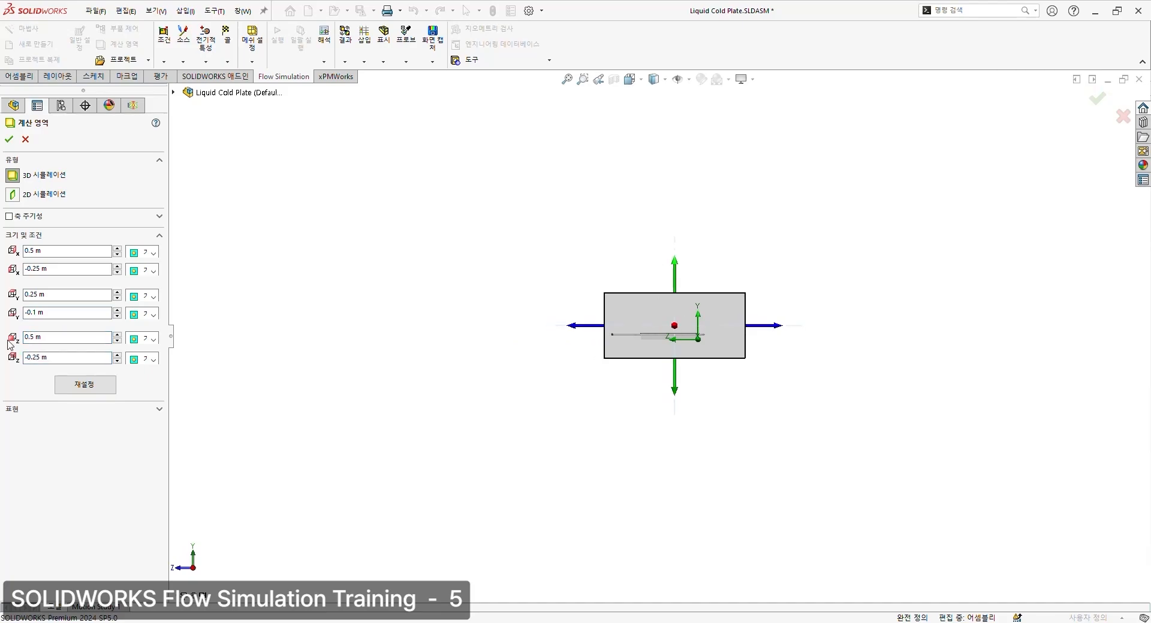
pyautogui.click(9, 142)
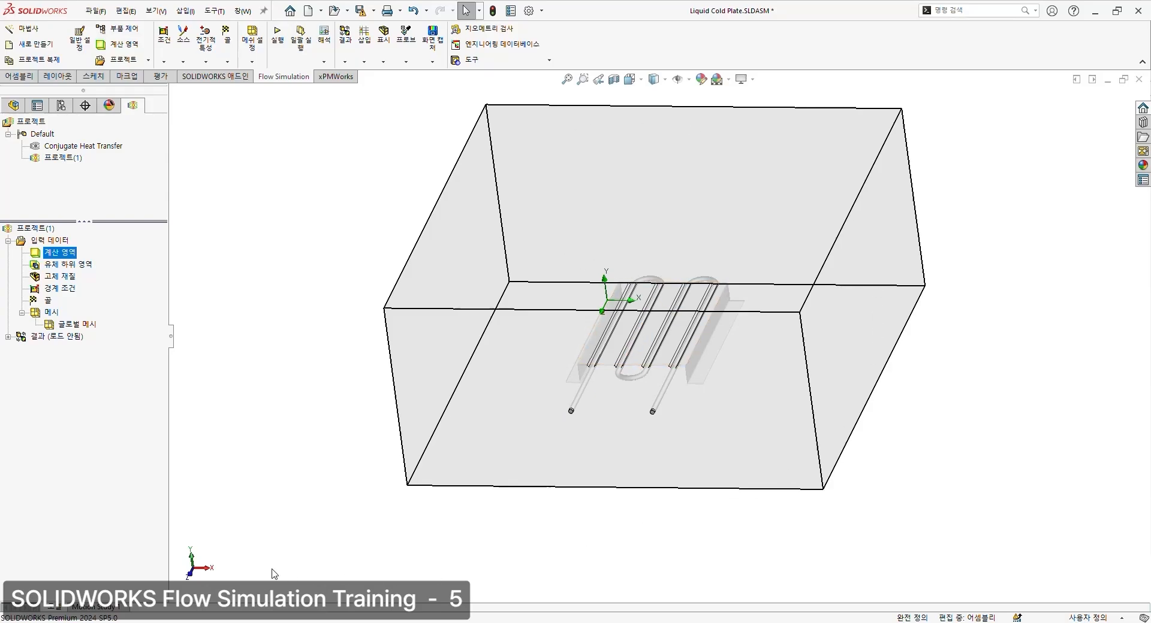
# Insert a fluid subdomain for the pipe interior, using the inner face of the Outlet lid as its selection
pyautogui.scroll(-5, 680, 384)
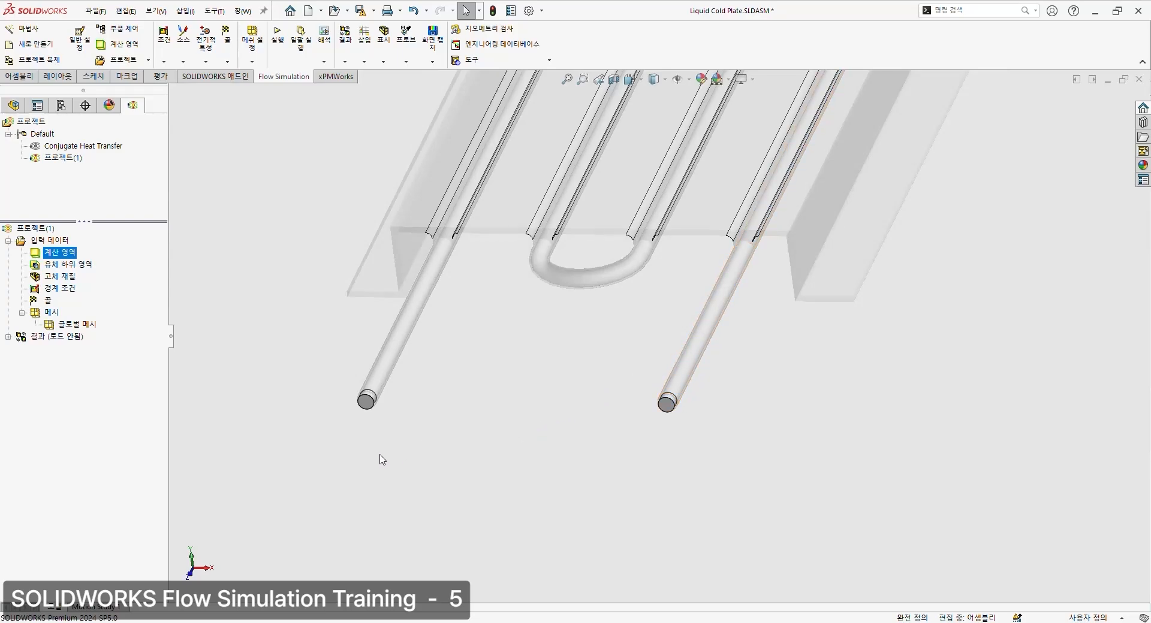
pyautogui.click(80, 270)
pyautogui.click(154, 283)
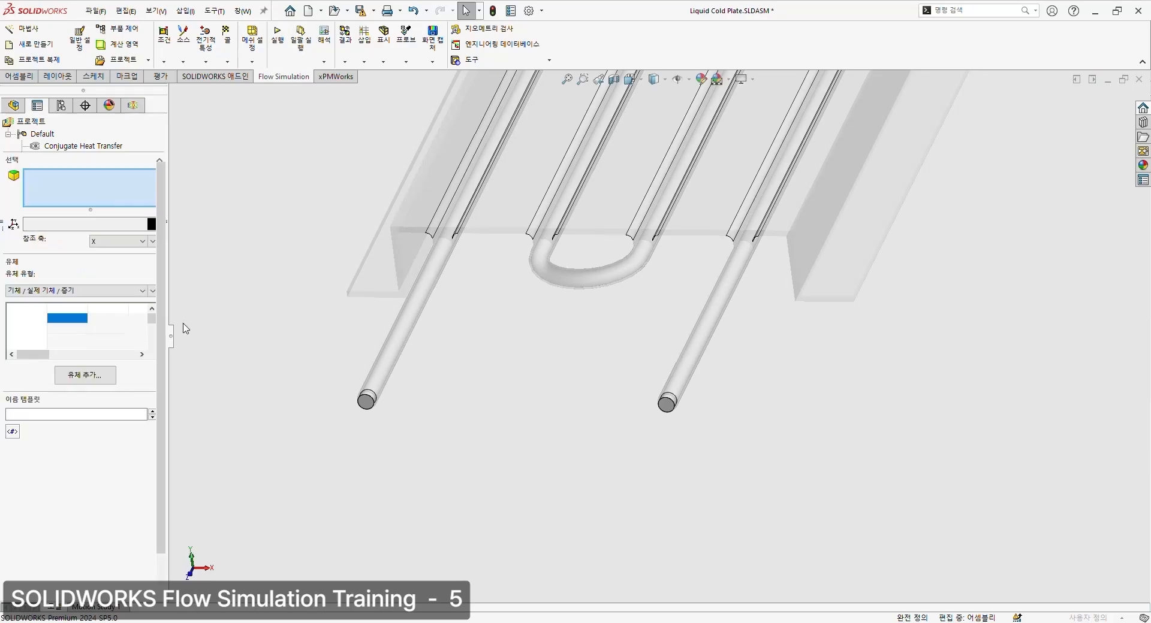
pyautogui.scroll(2, 670, 414)
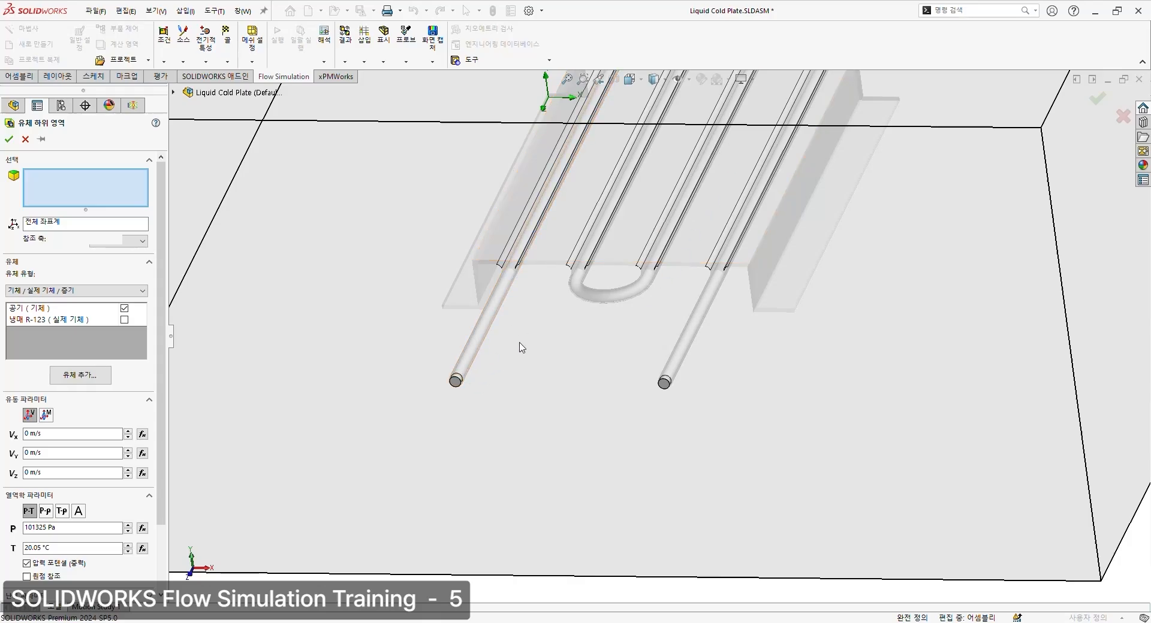
pyautogui.moveTo(518, 391); pyautogui.dragTo(406, 547, button='middle')
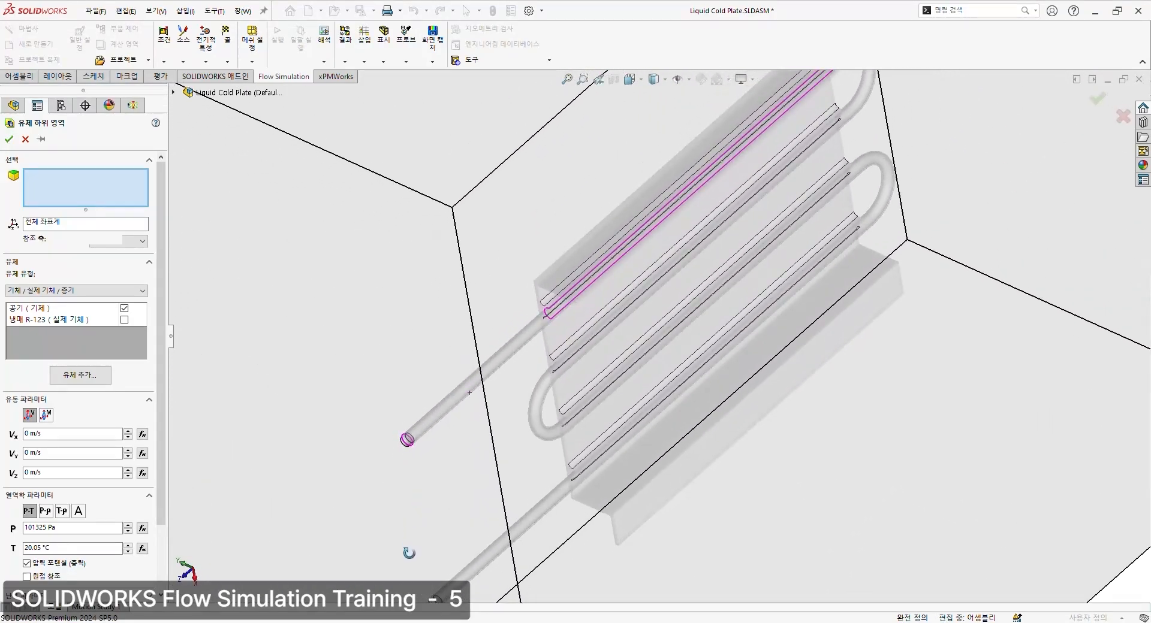
pyautogui.scroll(-5, 395, 458)
pyautogui.scroll(-2, 398, 448)
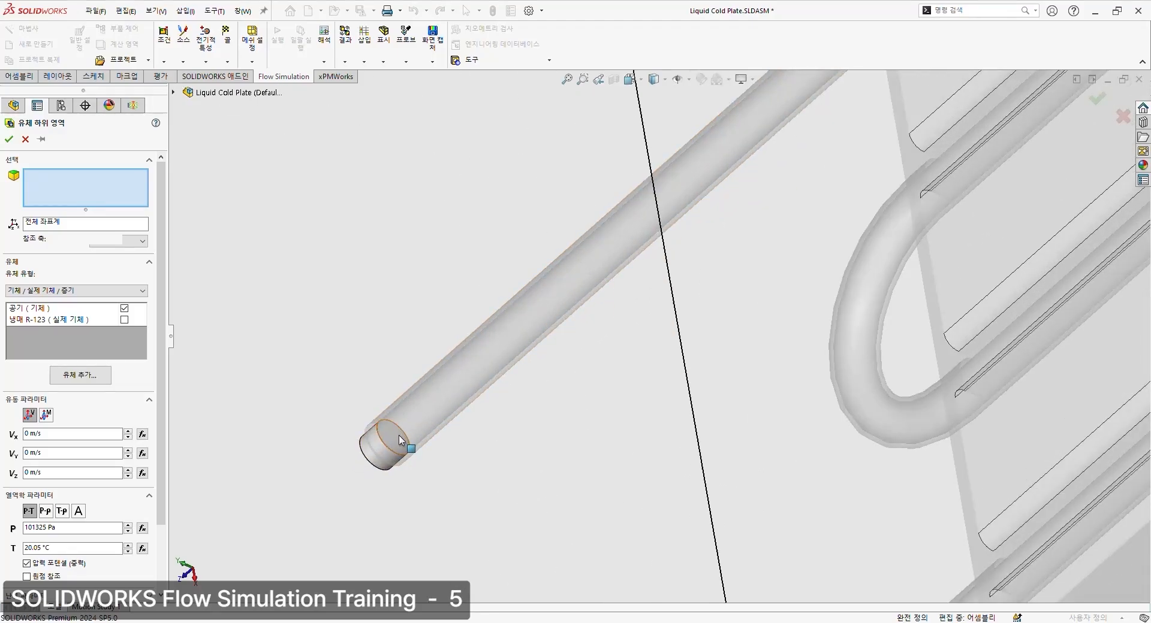
pyautogui.click(399, 439)
pyautogui.scroll(5, 552, 462)
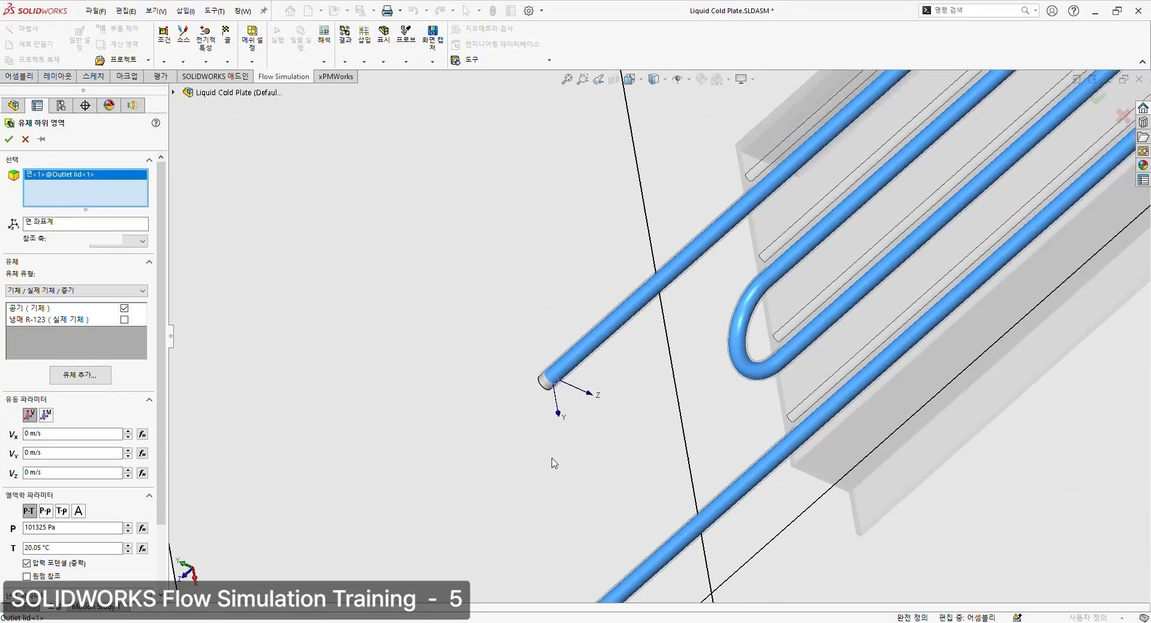
pyautogui.scroll(4, 552, 463)
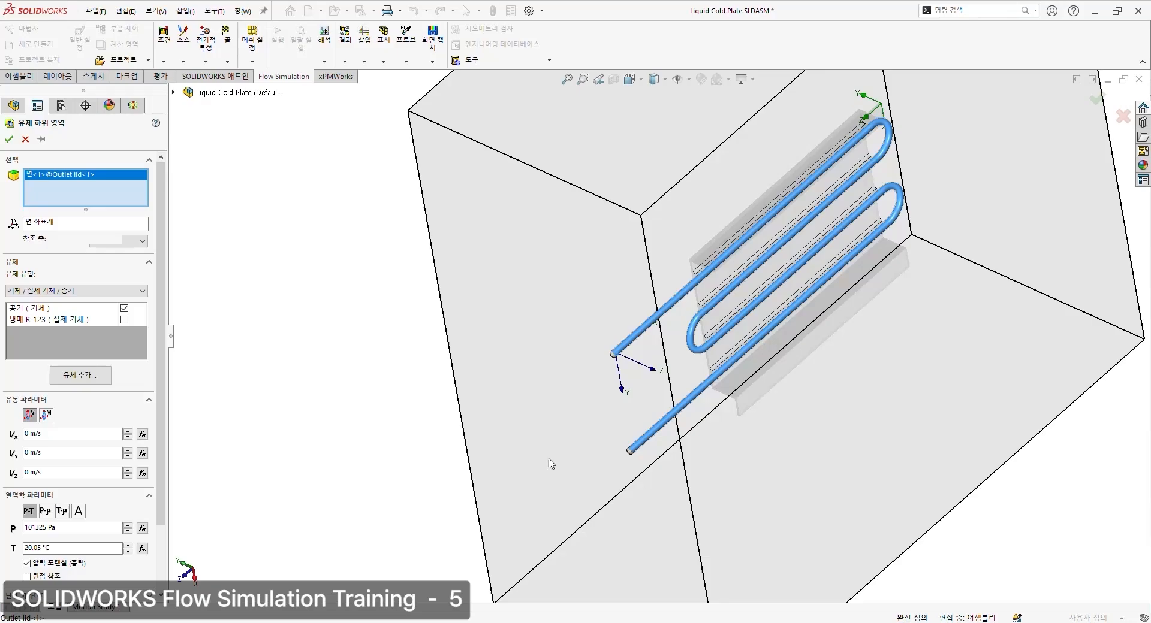
# Assign refrigerant R-123 (real gas) instead of air to the subdomain, set its temperature to -5 °C, and accept it
pyautogui.click(125, 321)
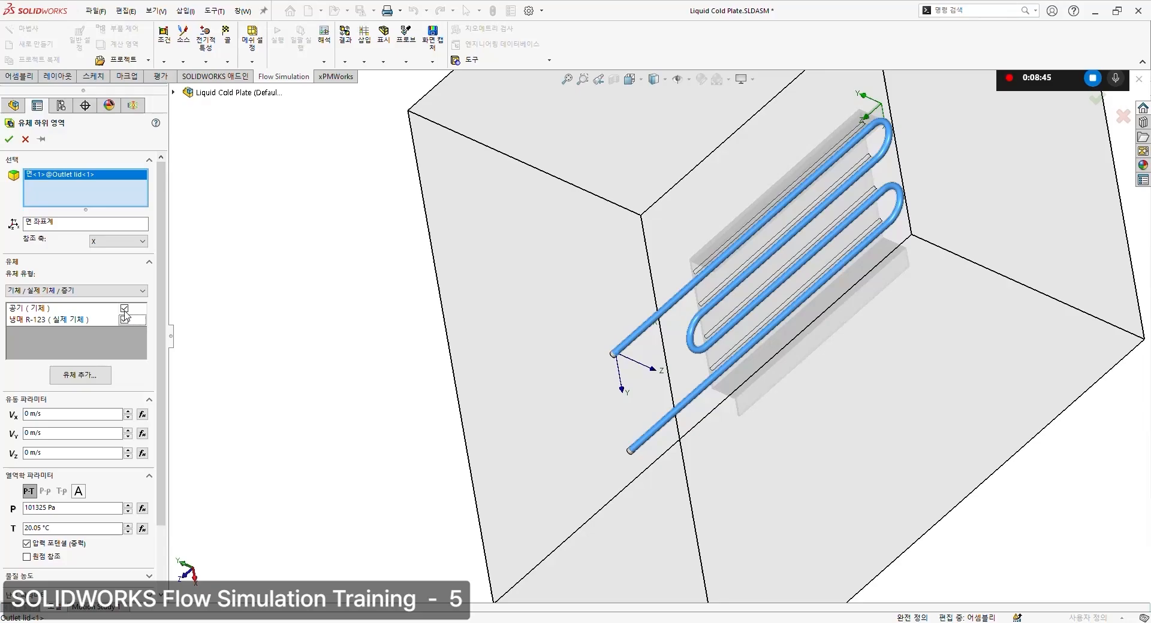
pyautogui.click(124, 309)
pyautogui.scroll(-2, 90, 389)
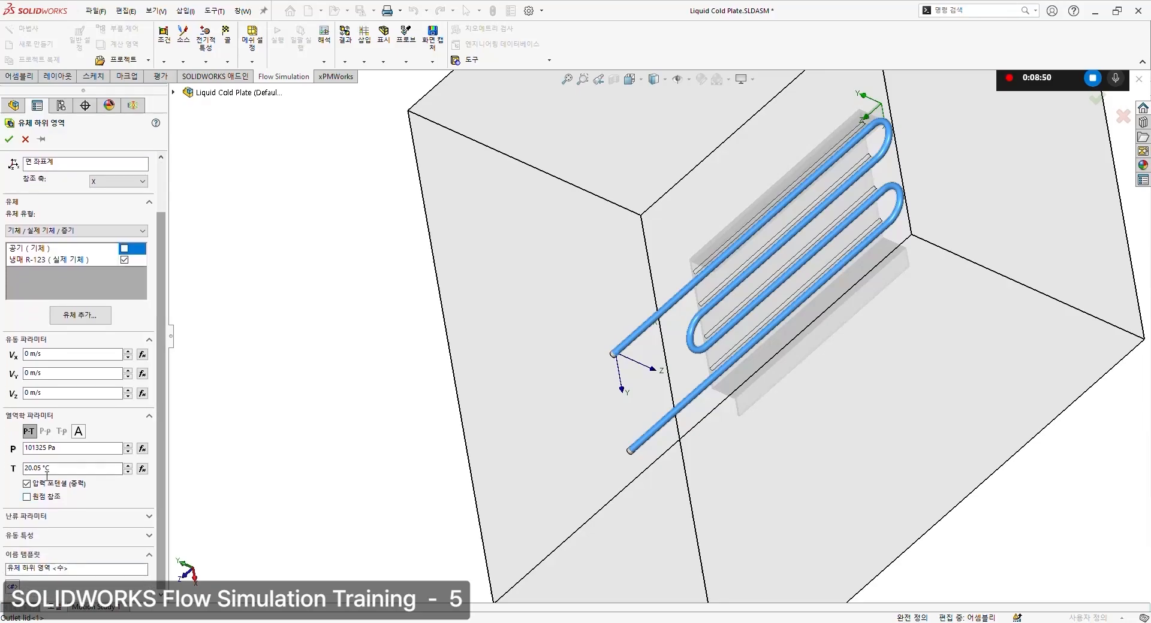
pyautogui.doubleClick(42, 470)
pyautogui.press('BackSpace')
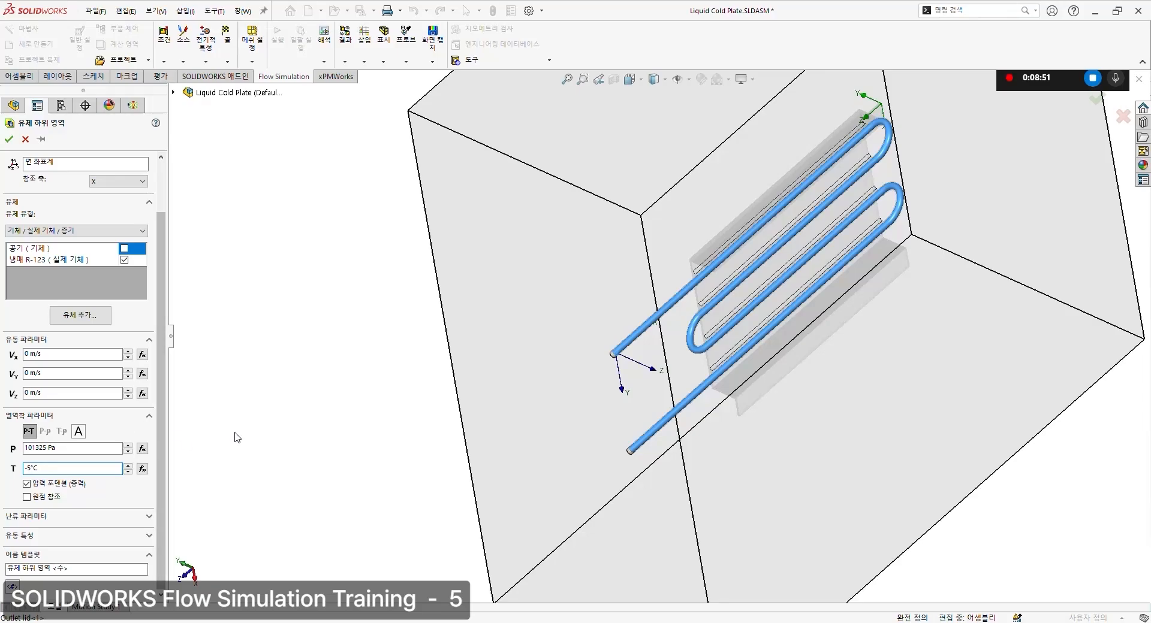
pyautogui.click(220, 477)
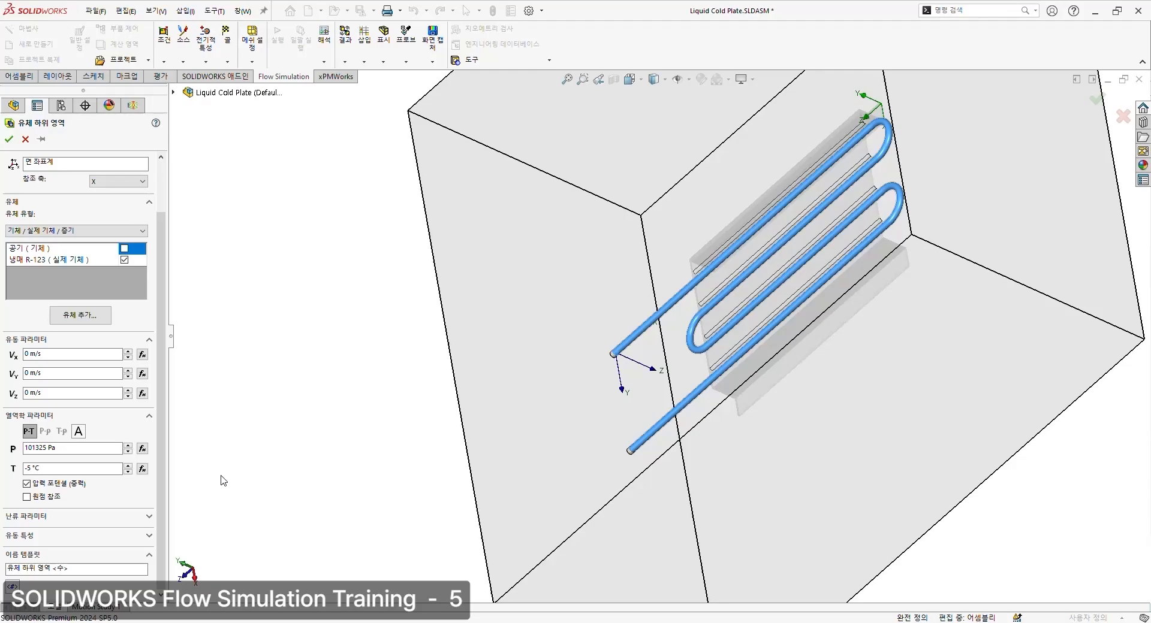
pyautogui.click(8, 138)
pyautogui.click(80, 280)
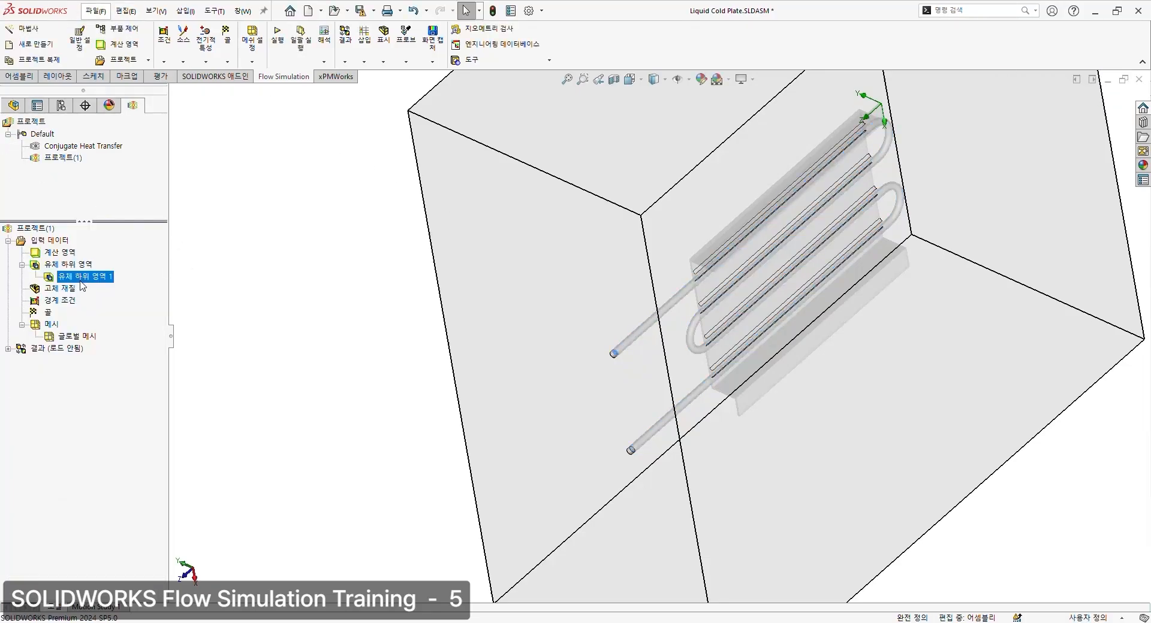
# Insert an inlet mass flow boundary condition on the Inlet lid's inner face with a mass flow rate of 0.001 kg/s
pyautogui.click(308, 417)
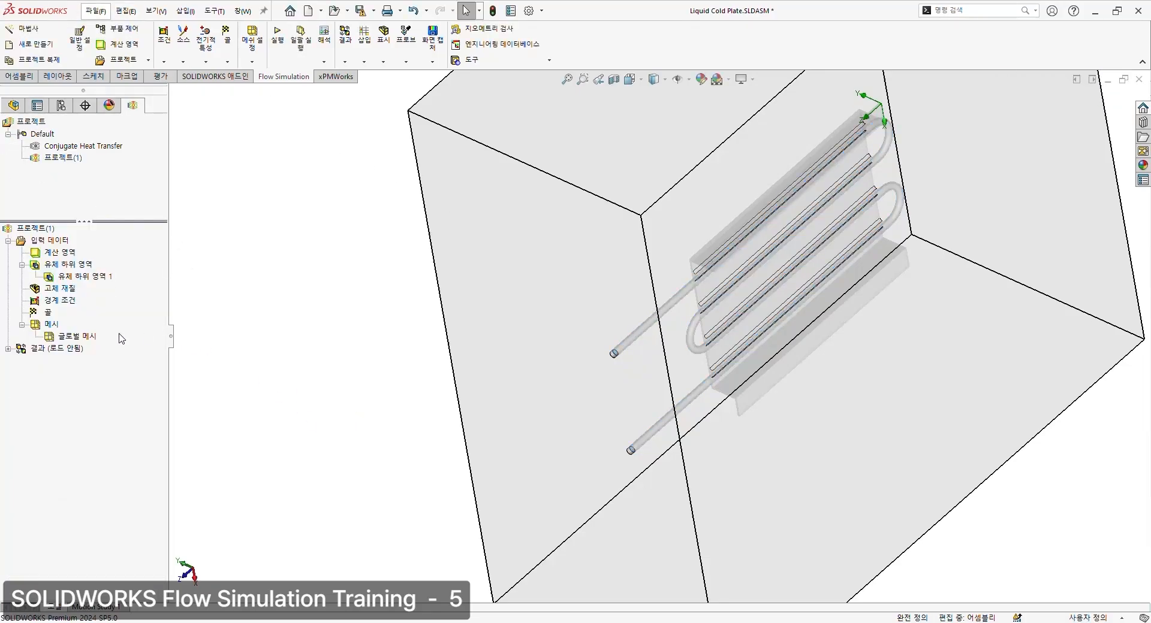
pyautogui.click(58, 303)
pyautogui.doubleClick(58, 303)
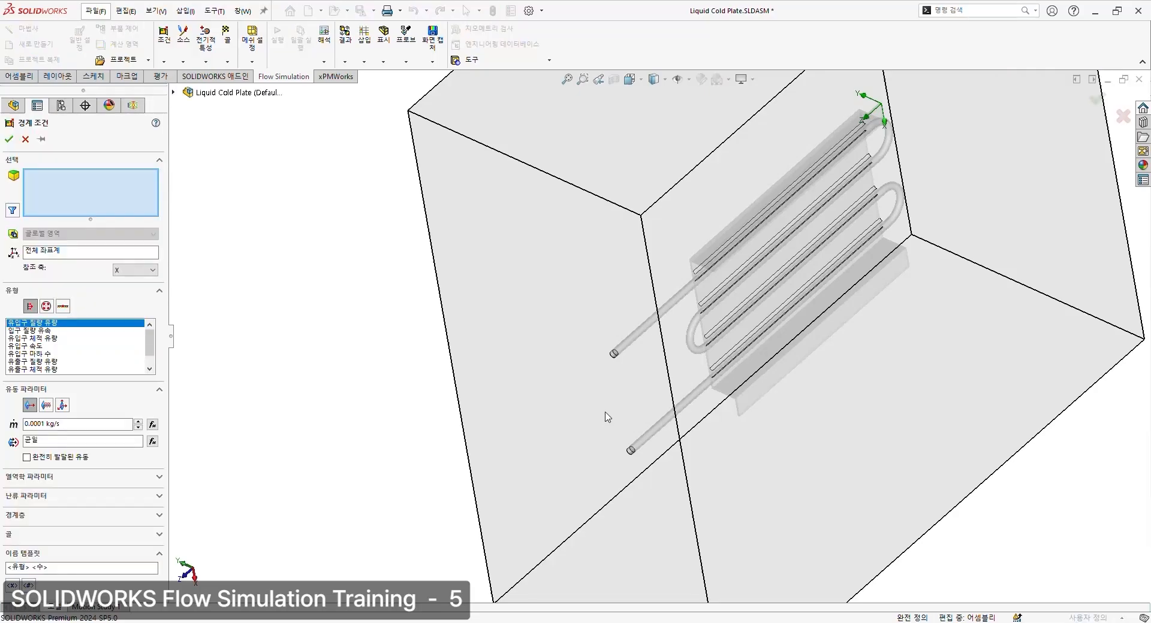
pyautogui.scroll(-6, 606, 435)
pyautogui.click(593, 373)
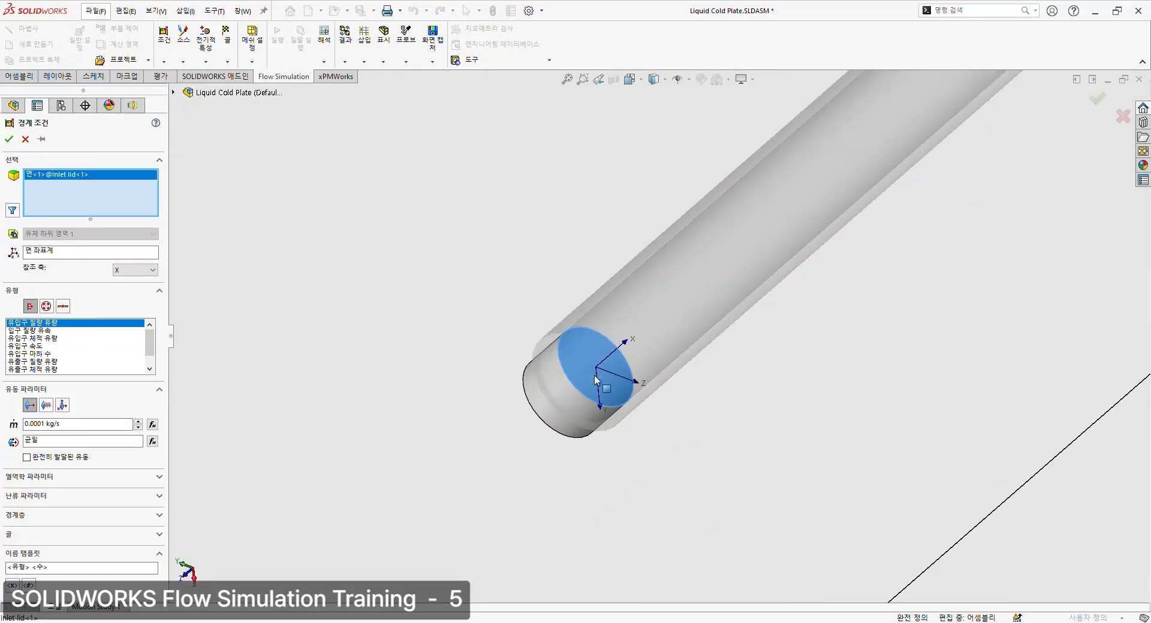
pyautogui.doubleClick(34, 425)
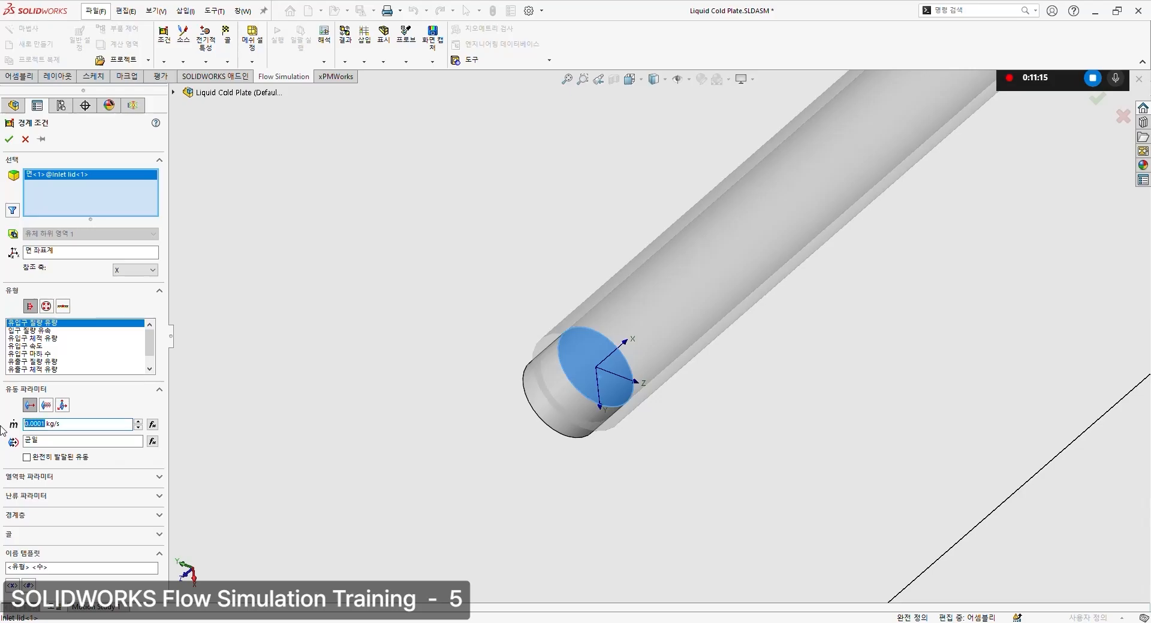
pyautogui.write('0.001')
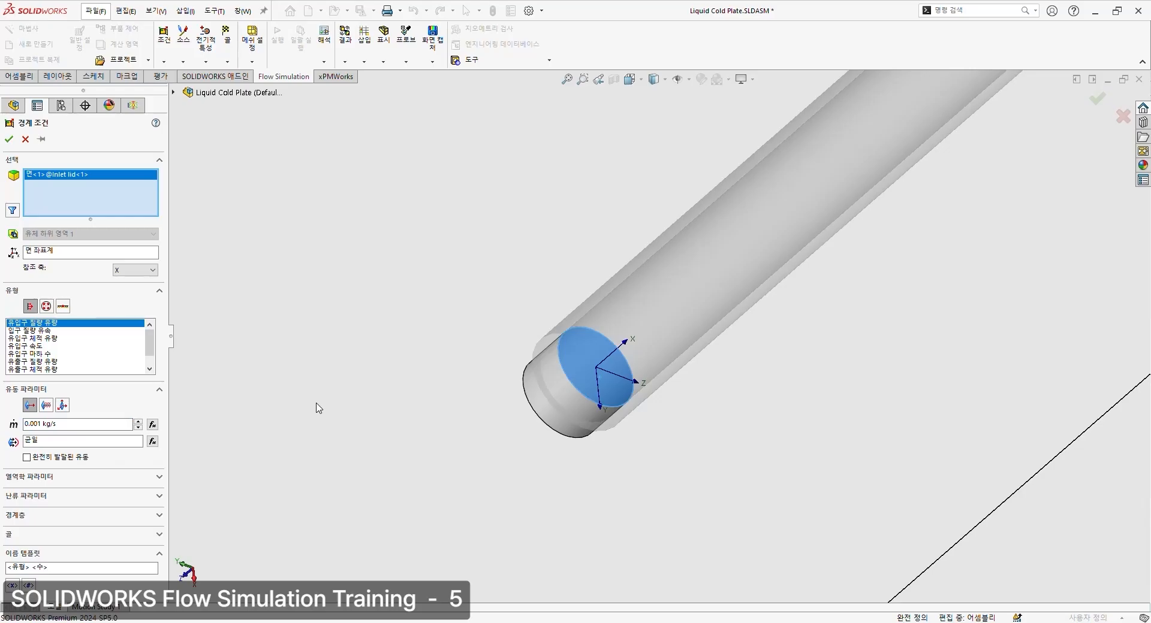
# Review the inlet's thermodynamic pressure and temperature parameters, and accept the inlet boundary condition
pyautogui.click(160, 477)
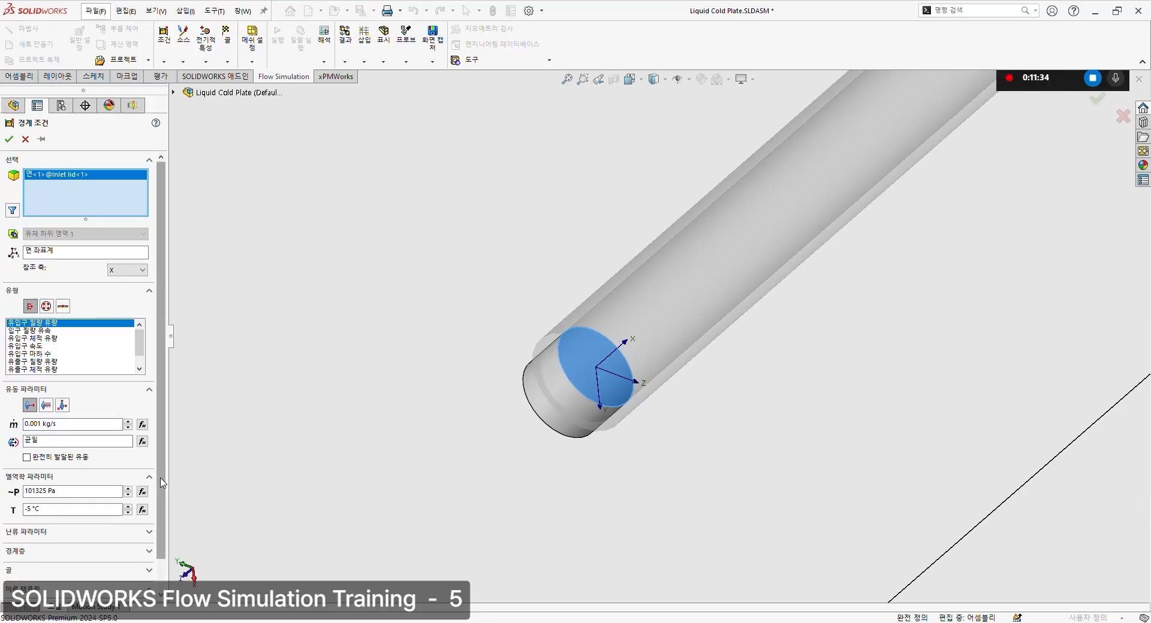
pyautogui.click(30, 511)
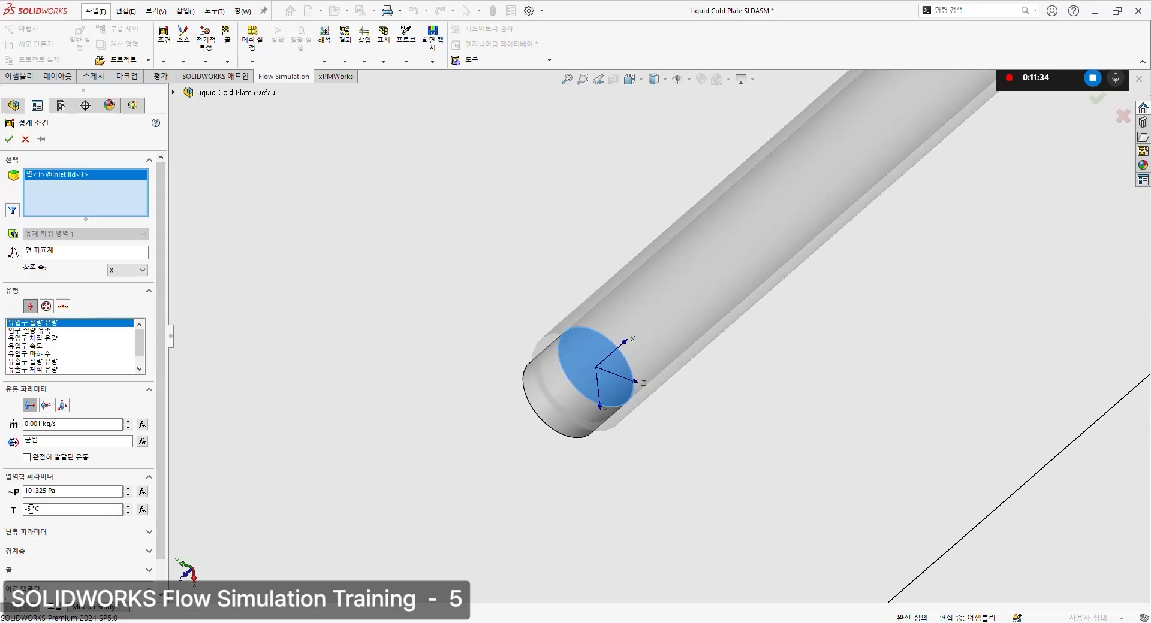
pyautogui.moveTo(33, 509); pyautogui.dragTo(21, 513)
pyautogui.scroll(5, 714, 365)
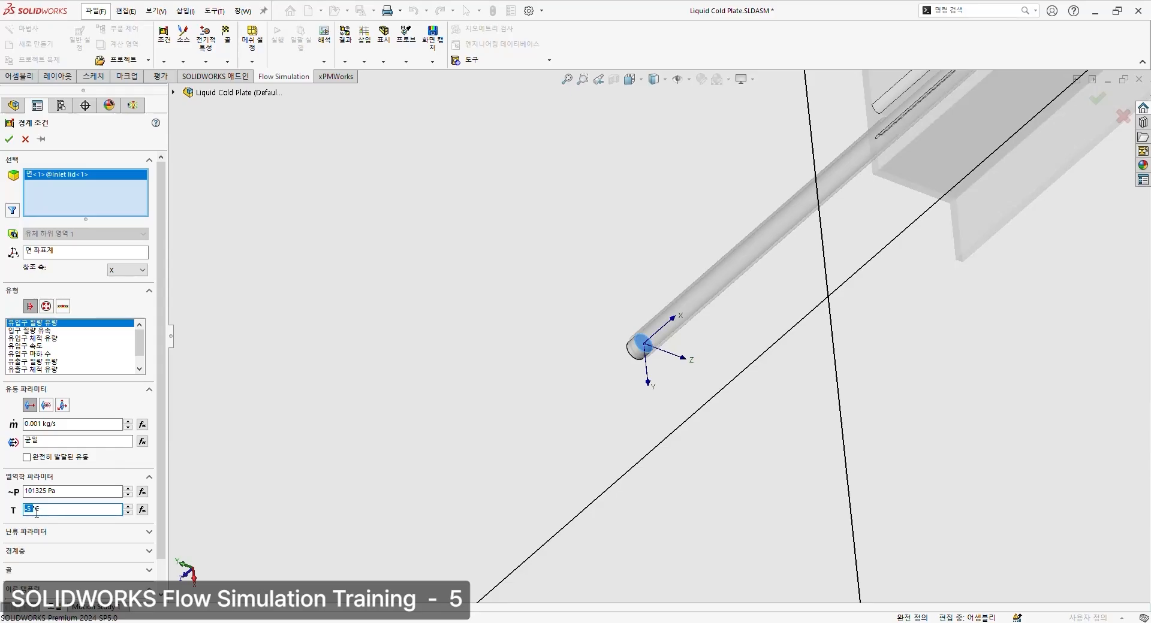
pyautogui.click(33, 511)
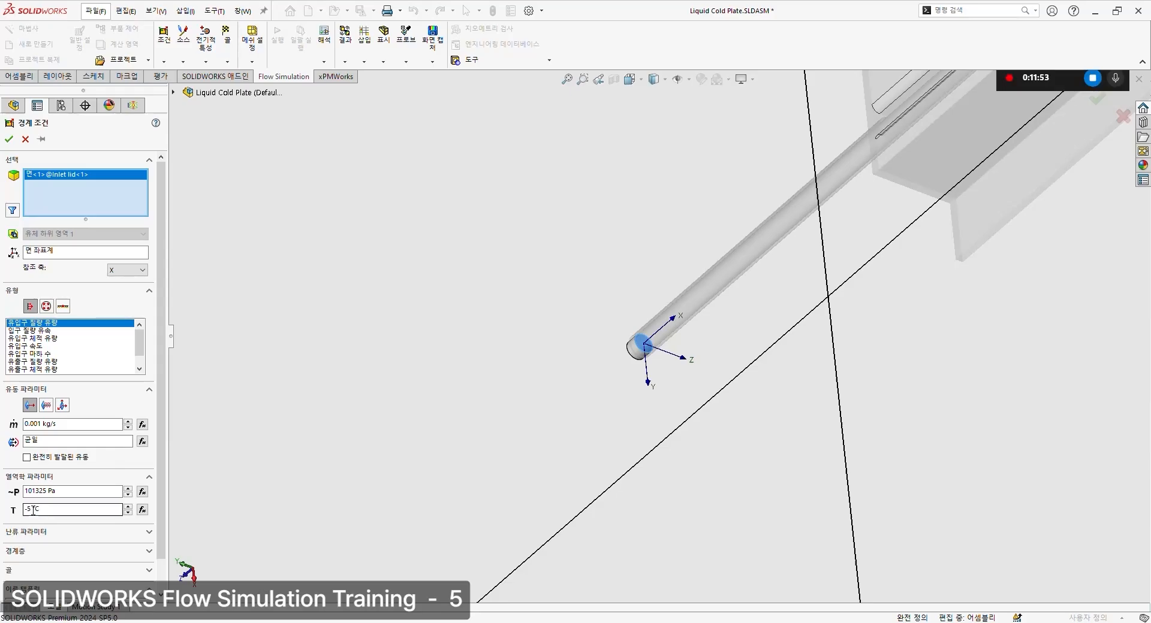
pyautogui.click(49, 496)
pyautogui.click(9, 139)
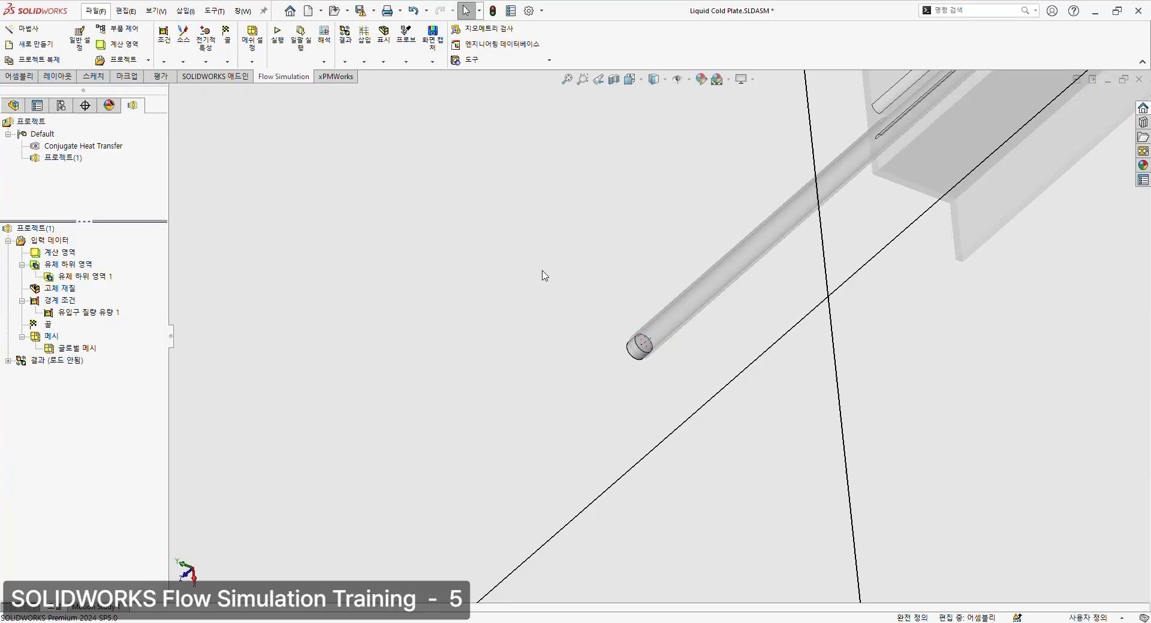
# Insert a pressure-opening boundary condition of type environment pressure (환경 압력) on the Outlet lid's inner face and accept it
pyautogui.scroll(-10, 648, 362)
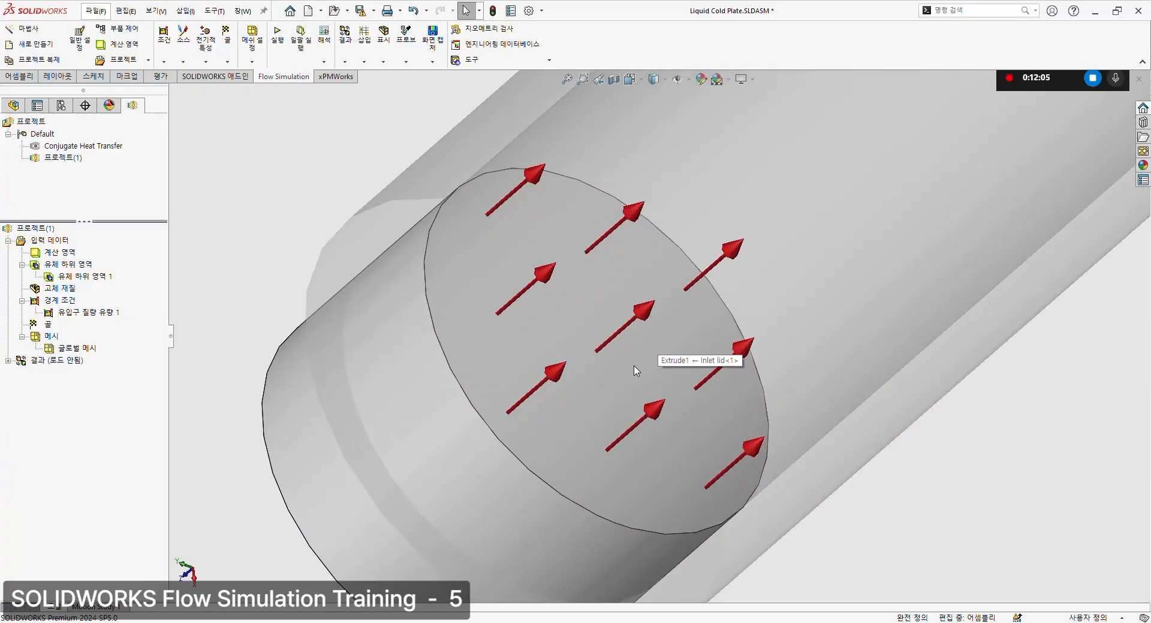
pyautogui.moveTo(636, 371); pyautogui.dragTo(673, 373, button='middle')
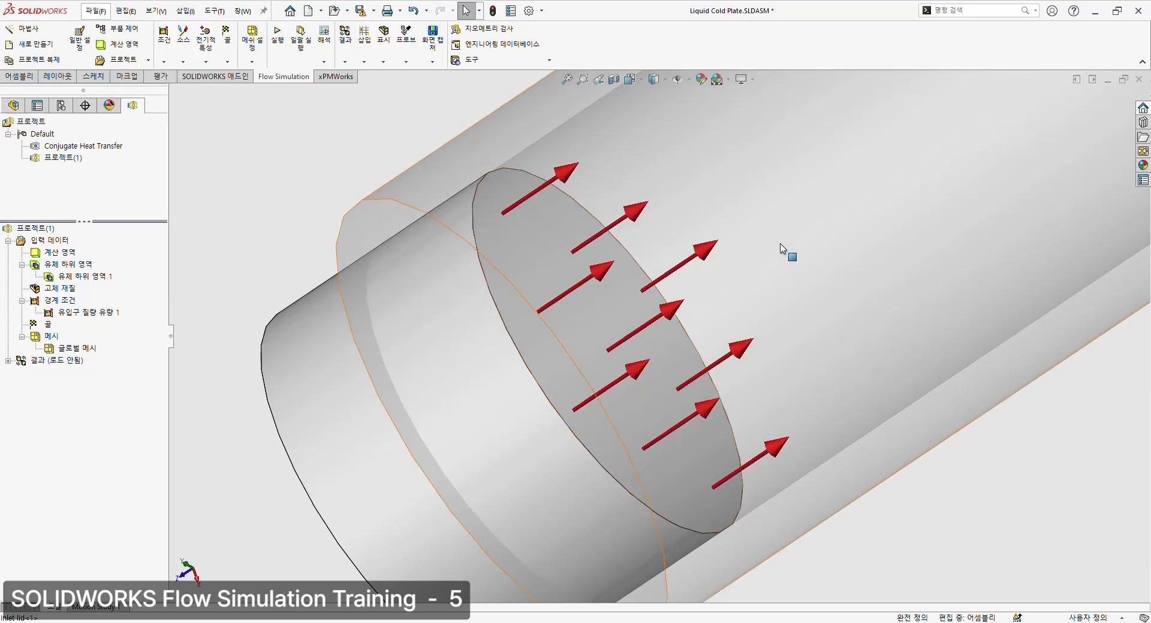
pyautogui.scroll(15, 771, 288)
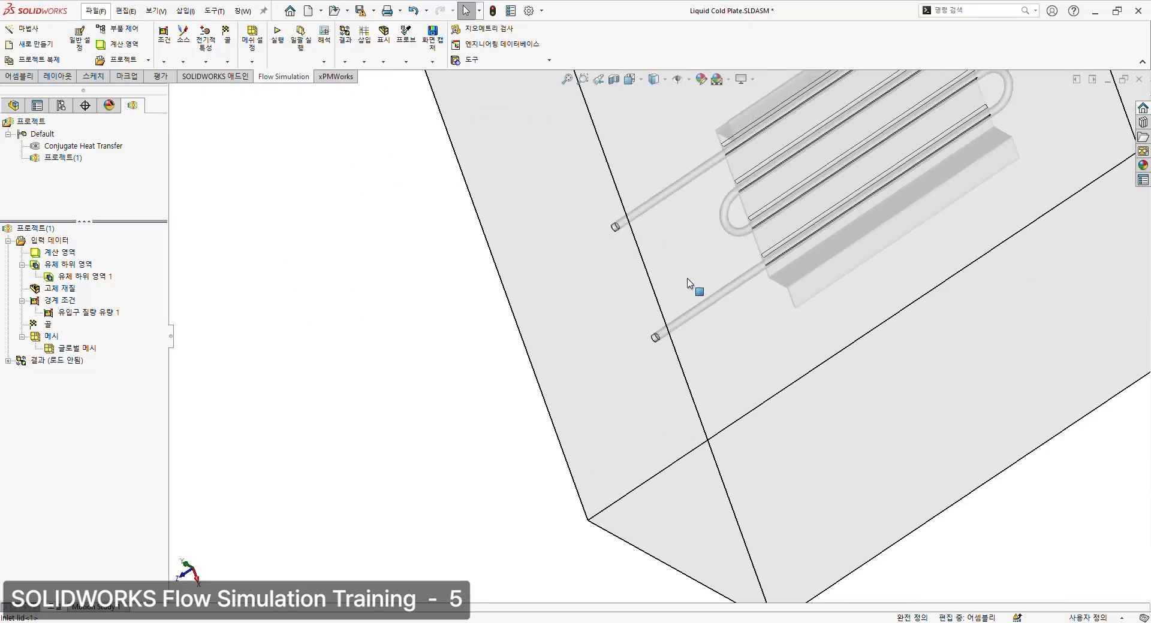
pyautogui.scroll(-10, 619, 232)
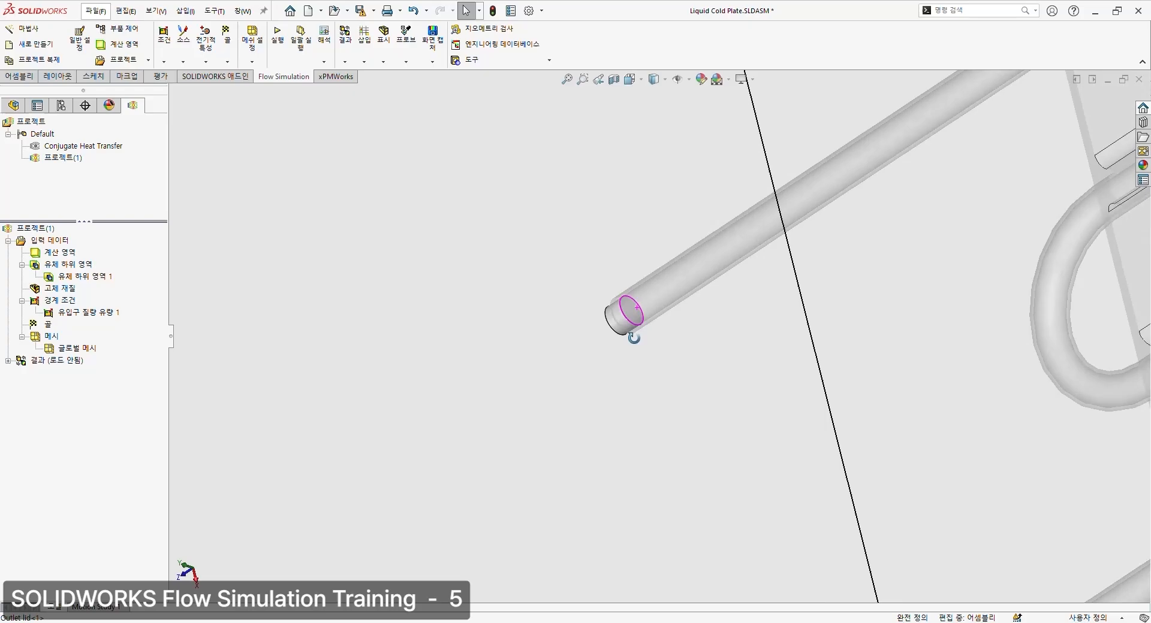
pyautogui.click(633, 316)
pyautogui.click(473, 380)
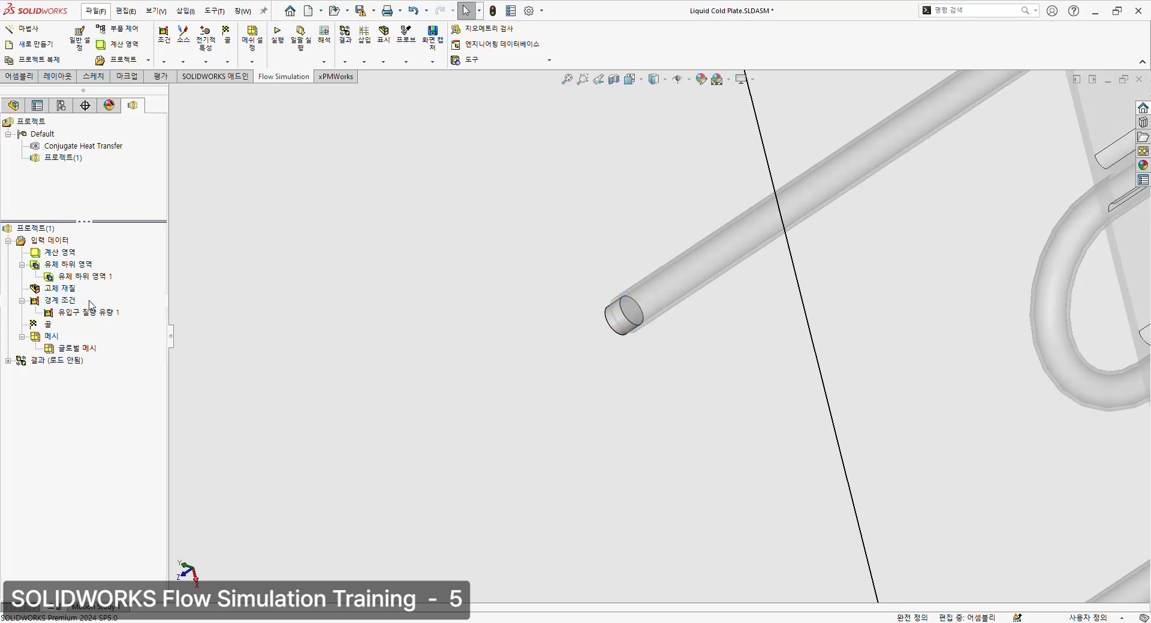
pyautogui.doubleClick(108, 318)
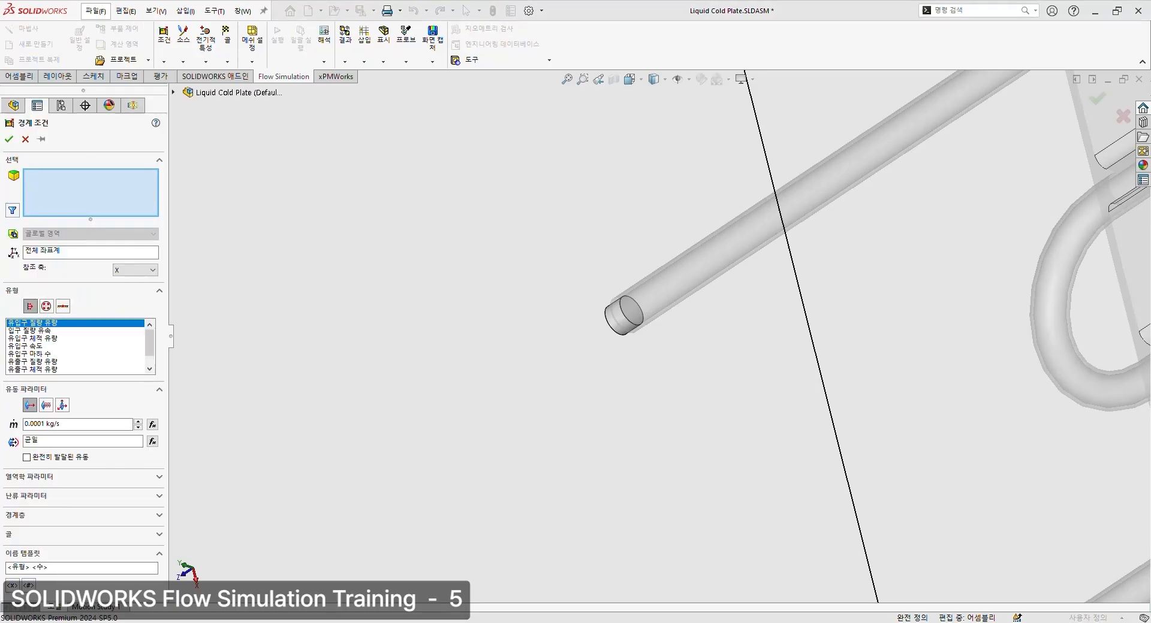
pyautogui.click(46, 306)
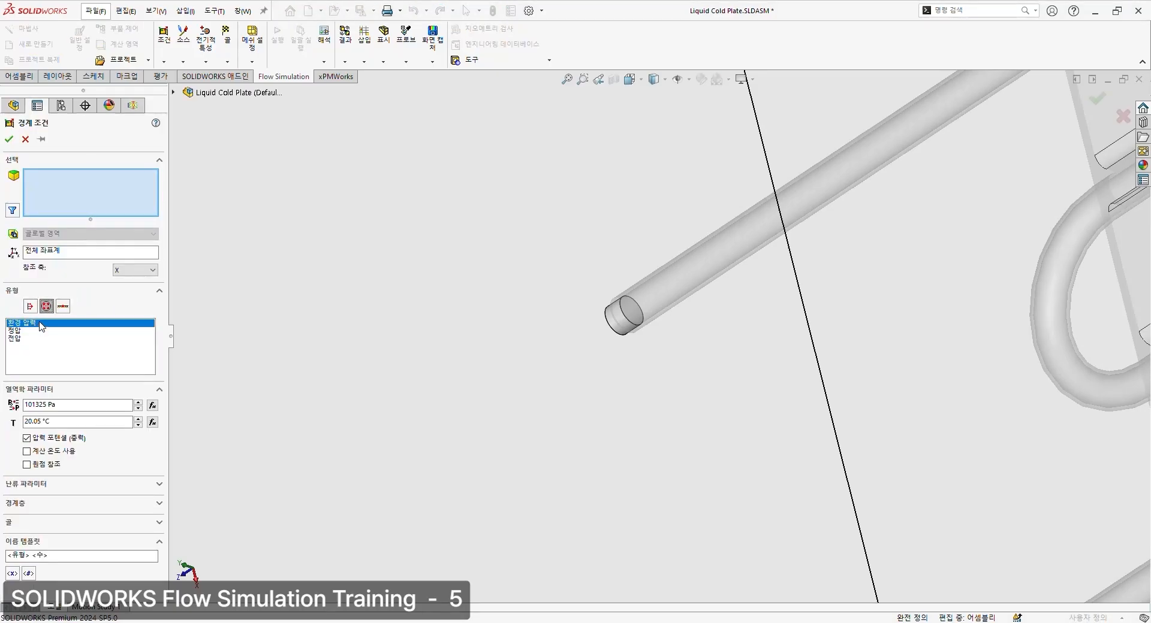
pyautogui.scroll(-2, 638, 317)
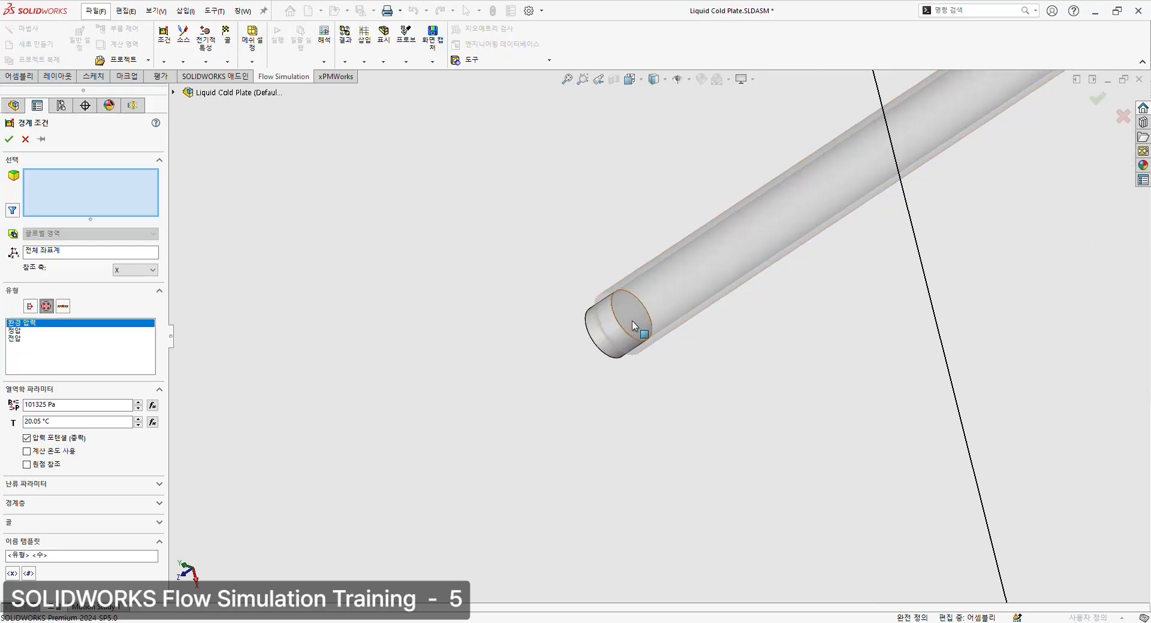
pyautogui.click(629, 318)
pyautogui.scroll(6, 629, 318)
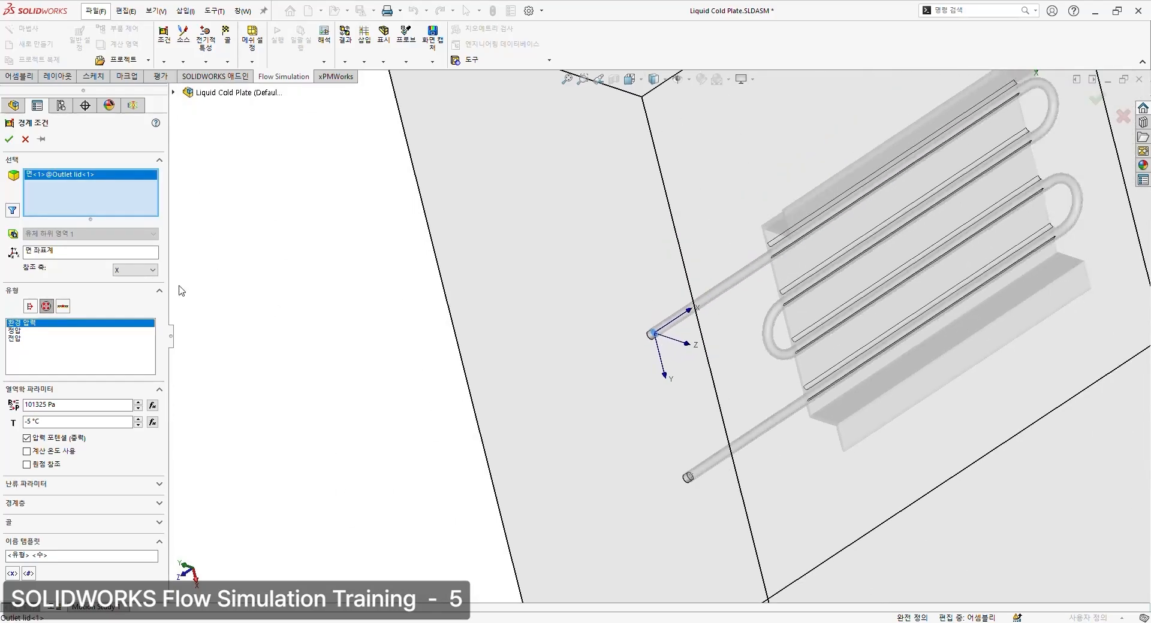
pyautogui.click(9, 140)
pyautogui.scroll(-5, 652, 337)
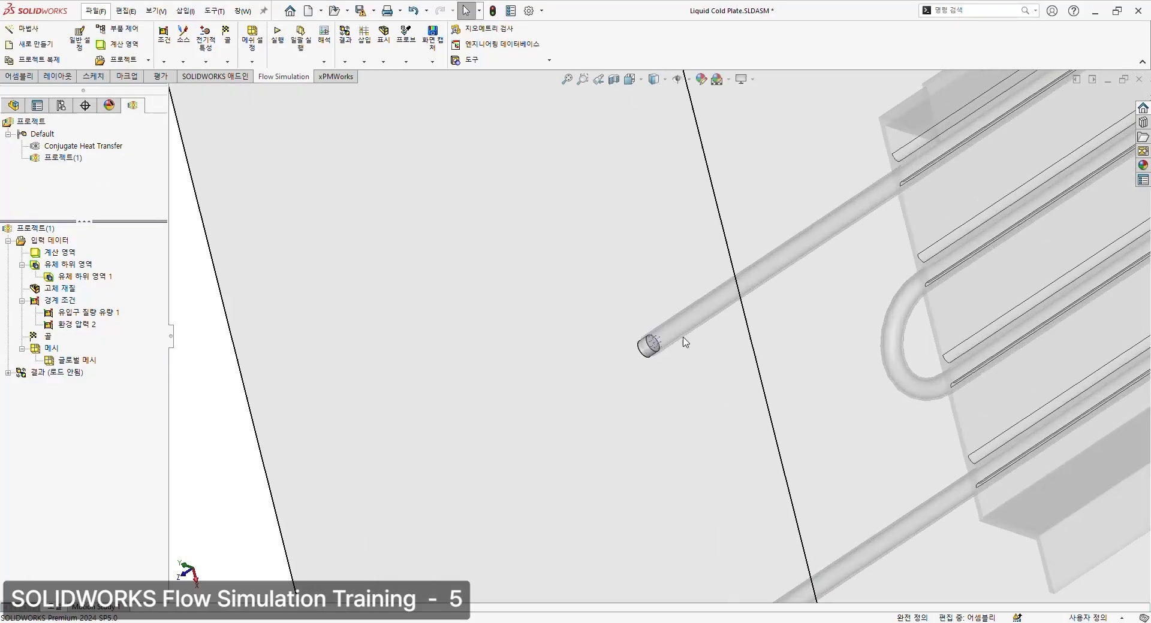
pyautogui.scroll(-3, 613, 346)
pyautogui.scroll(7, 637, 465)
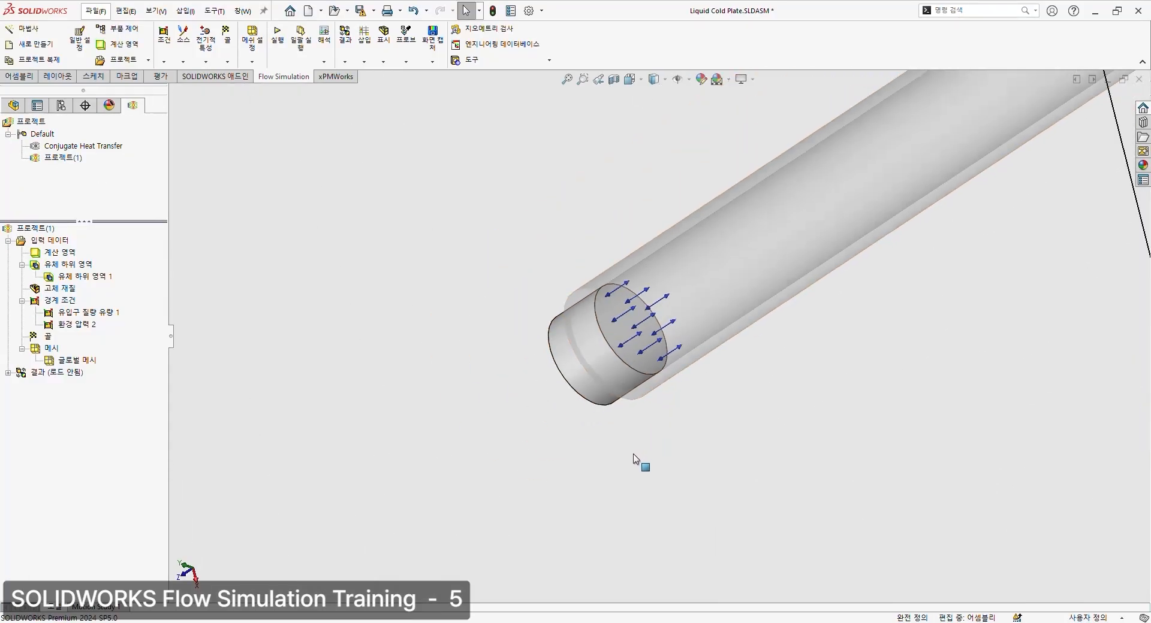
pyautogui.click(746, 306)
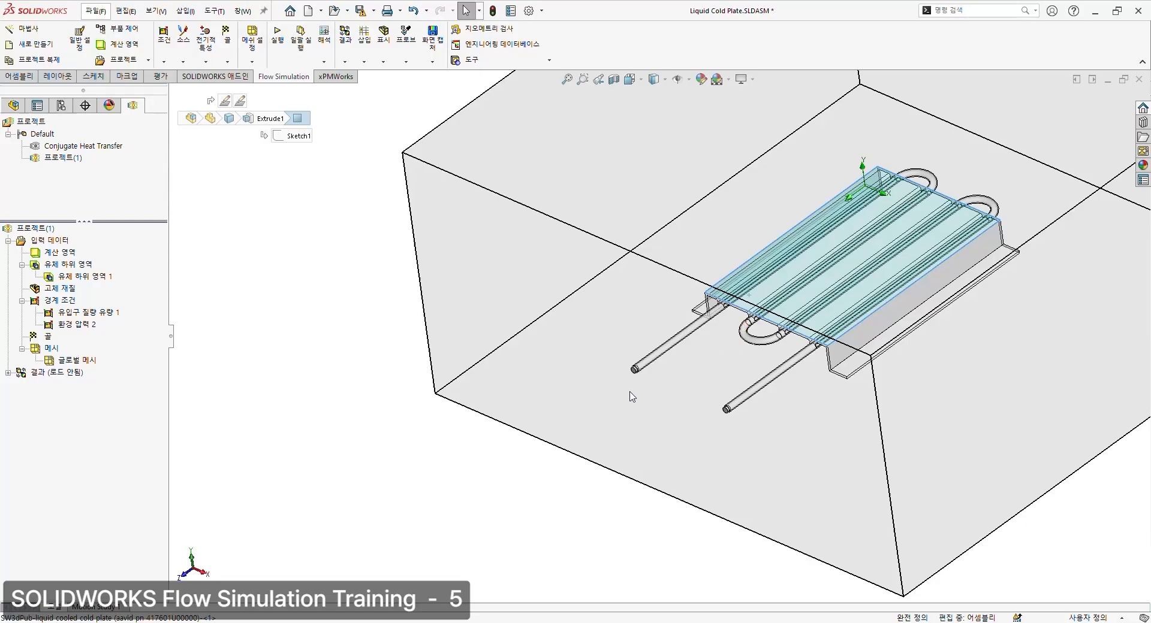
pyautogui.click(437, 494)
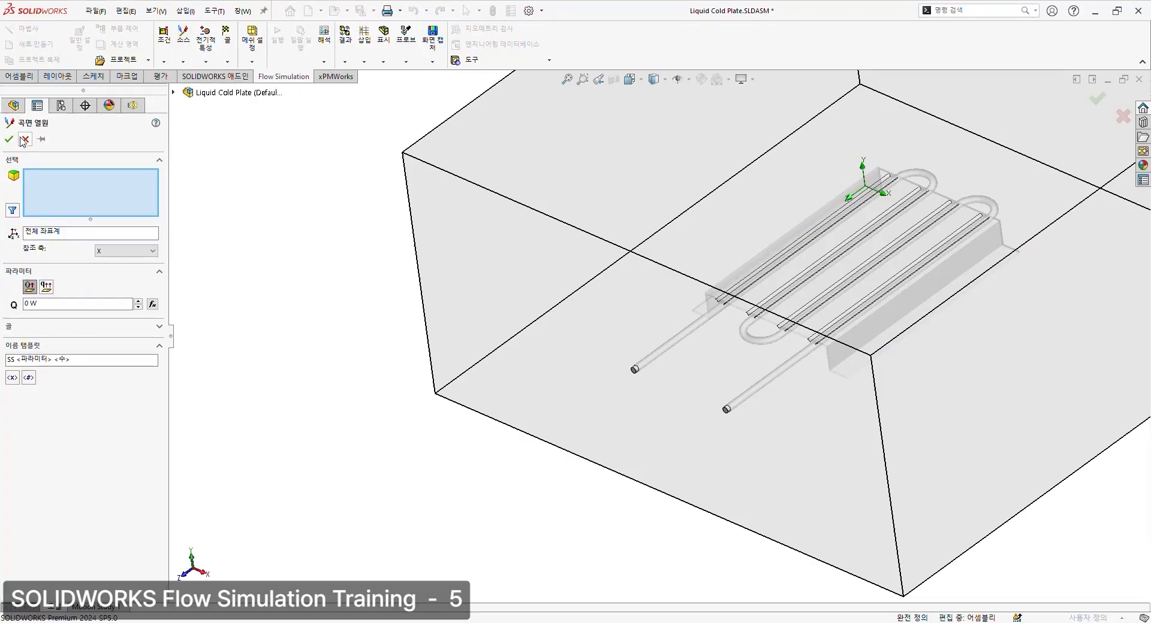
pyautogui.click(23, 139)
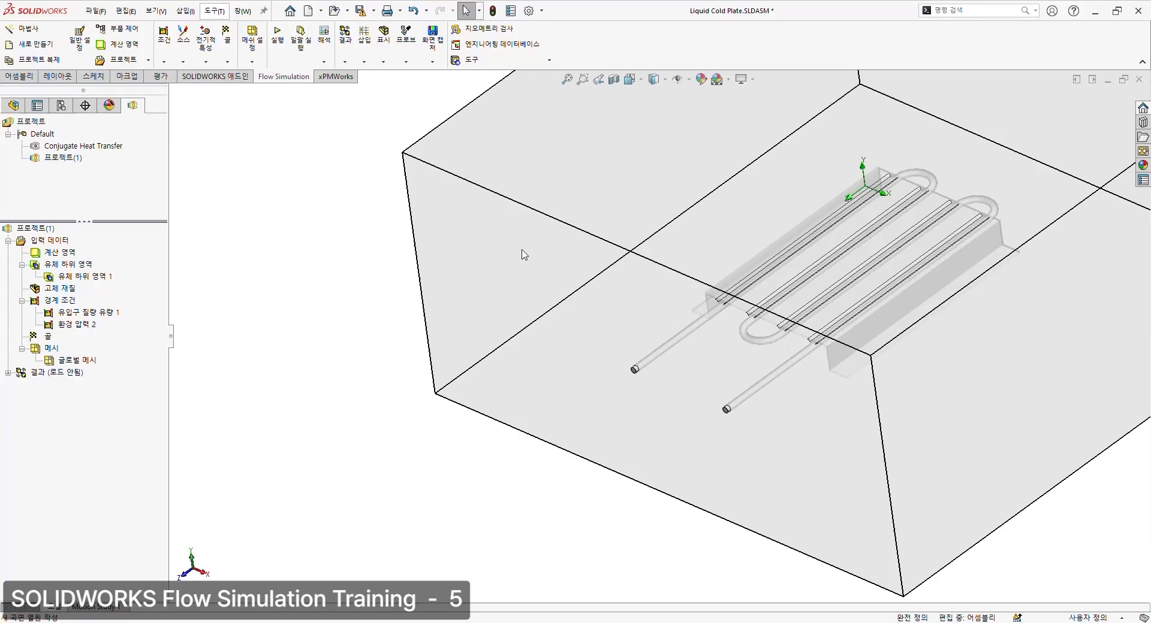
# Insert a surface heat source on the cold plate's top face with a heat generation rate of 200 W
pyautogui.press('Return')
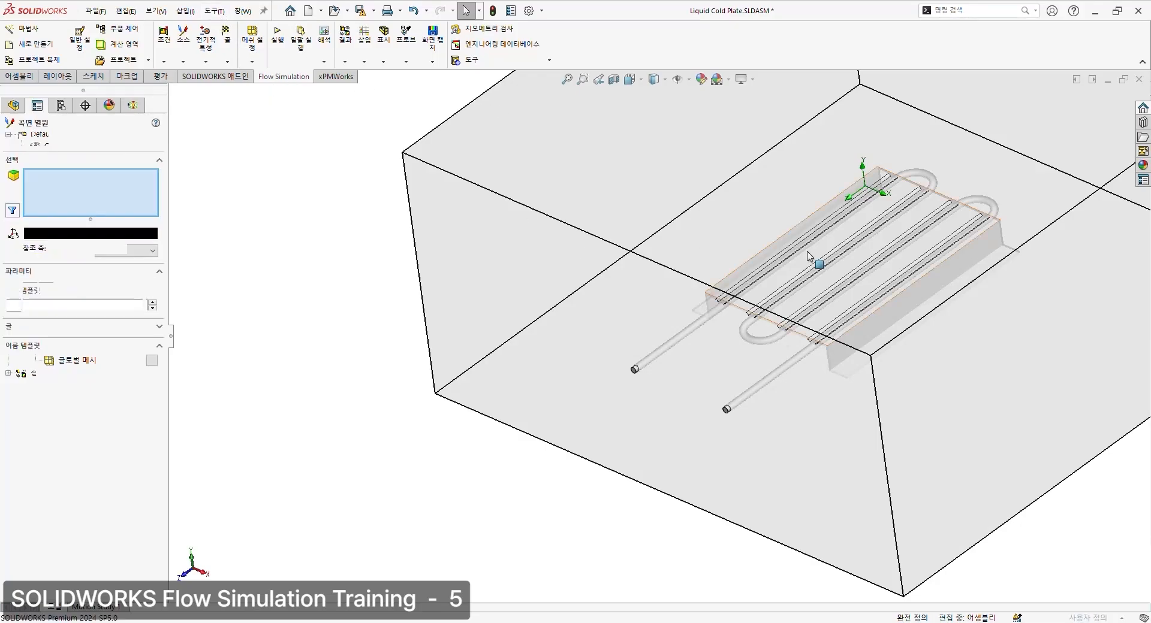
pyautogui.click(817, 260)
pyautogui.moveTo(620, 431); pyautogui.dragTo(653, 287, button='middle')
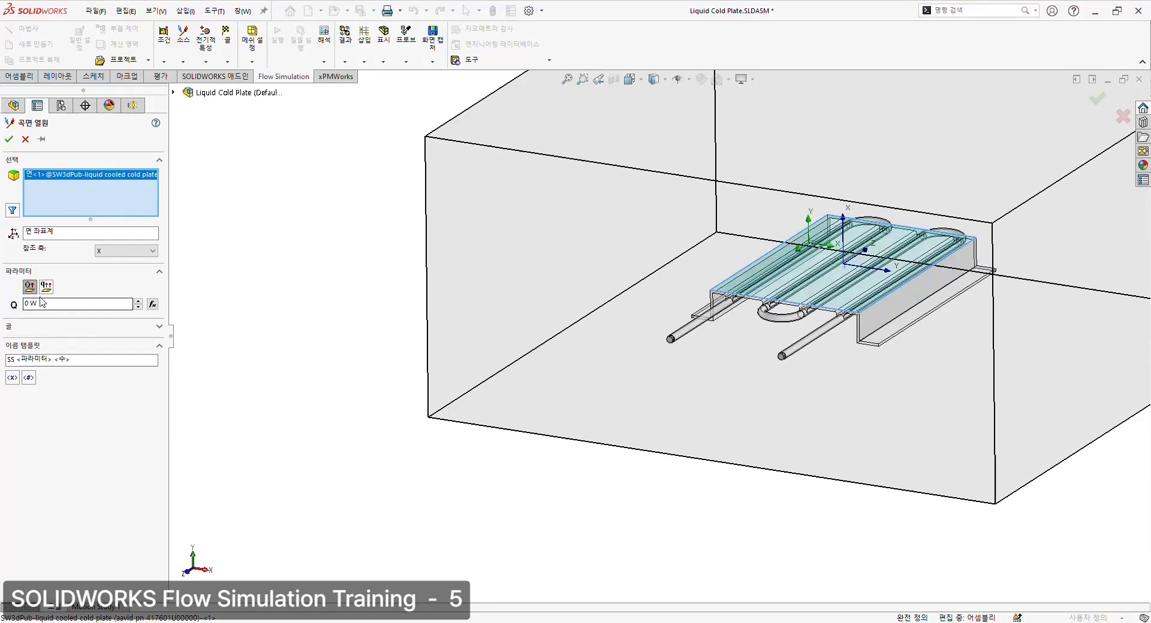
pyautogui.click(25, 306)
pyautogui.write('200')
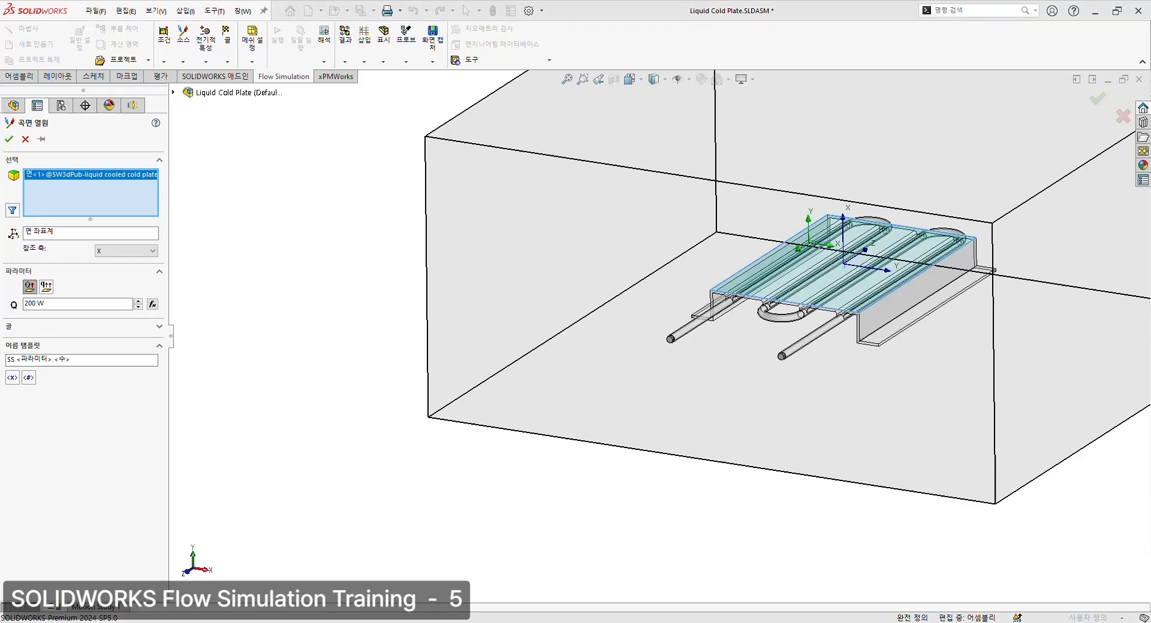
# Add an average solid temperature goal to the surface heat source and accept the source
pyautogui.click(163, 328)
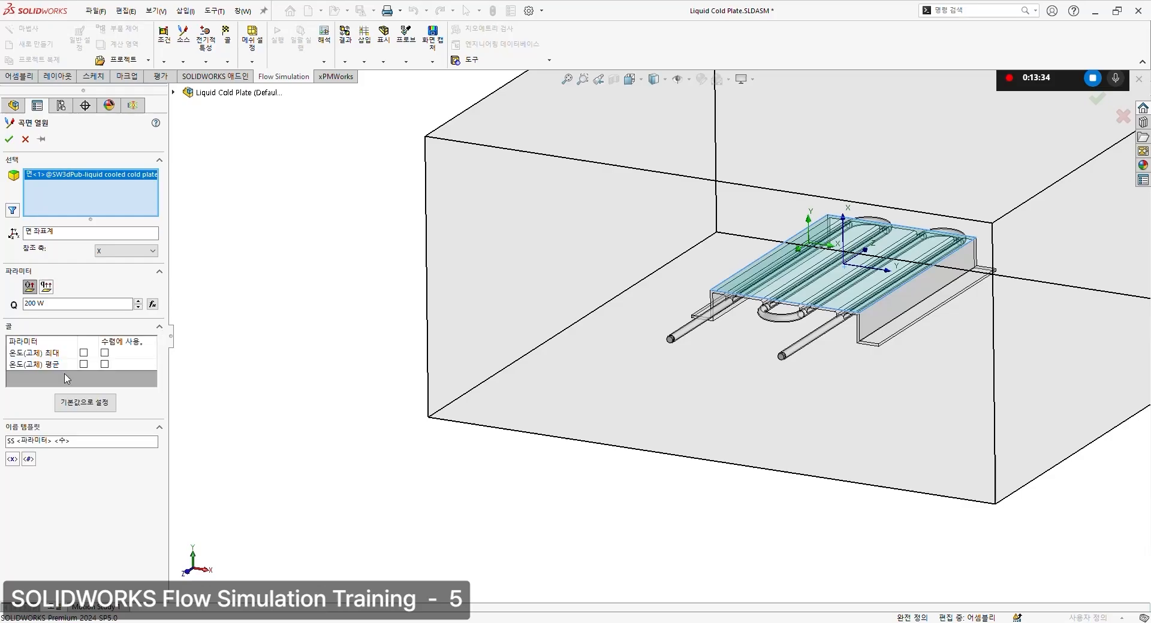
pyautogui.click(82, 364)
pyautogui.click(9, 139)
pyautogui.click(84, 353)
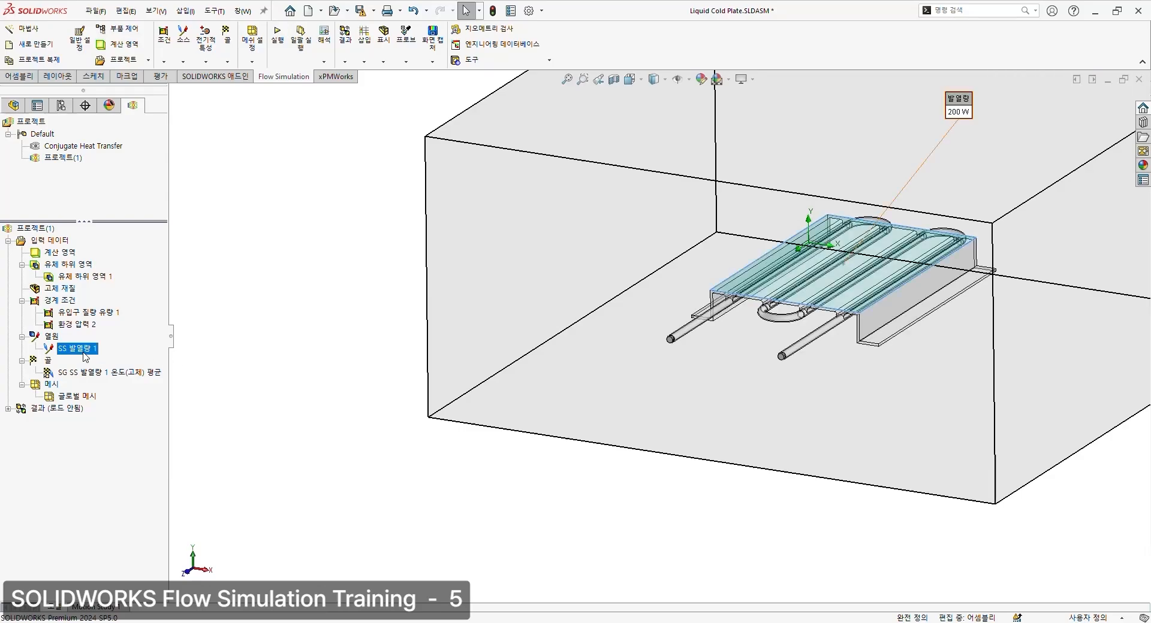
pyautogui.click(86, 372)
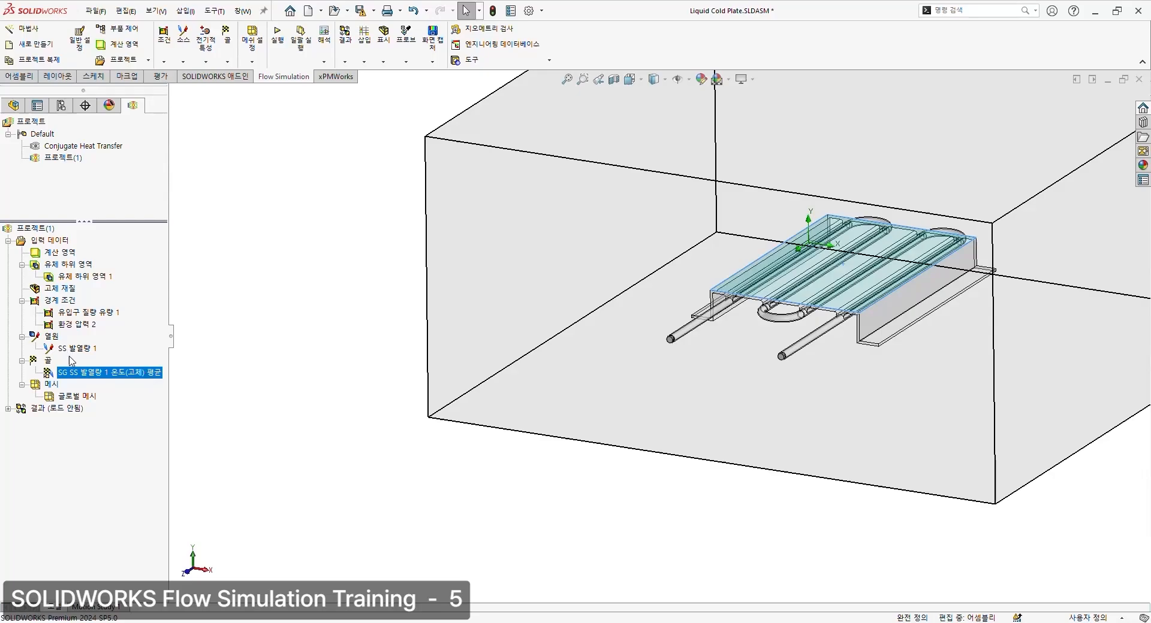
pyautogui.click(42, 363)
pyautogui.click(103, 400)
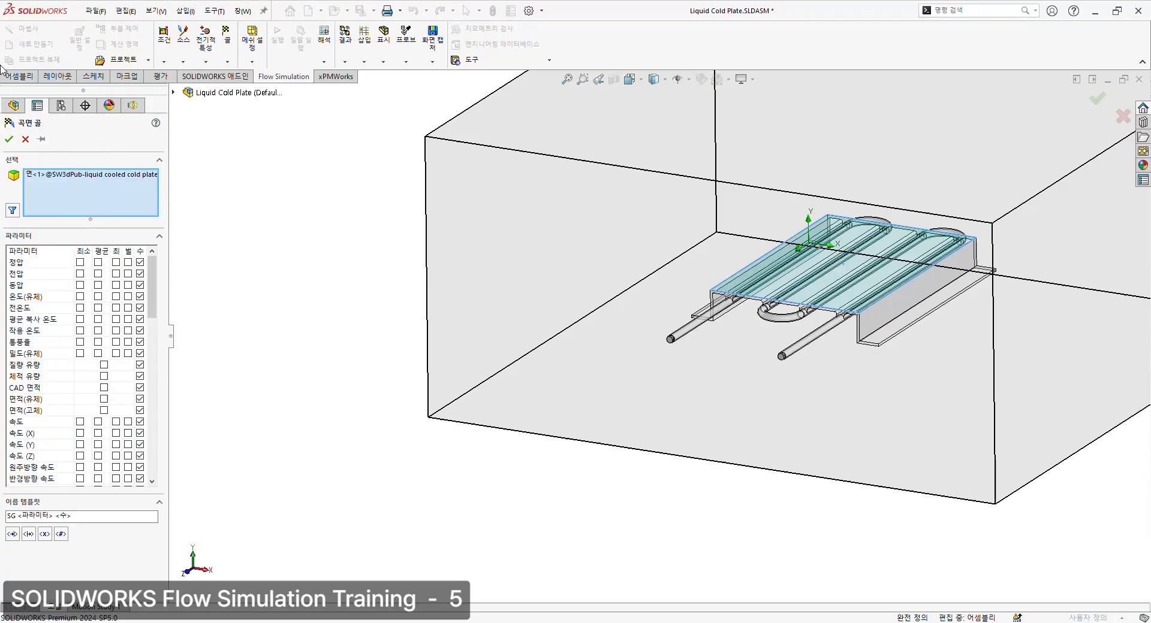
pyautogui.click(25, 140)
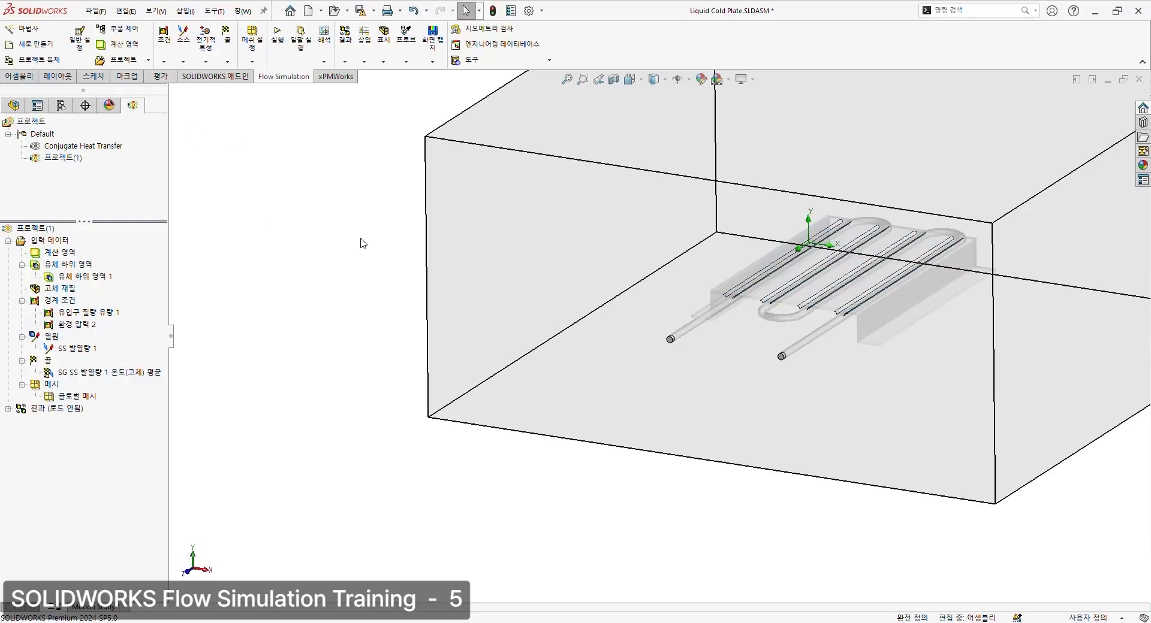
# Run the Flow Simulation calculation for 프로젝트(1)
pyautogui.click(277, 48)
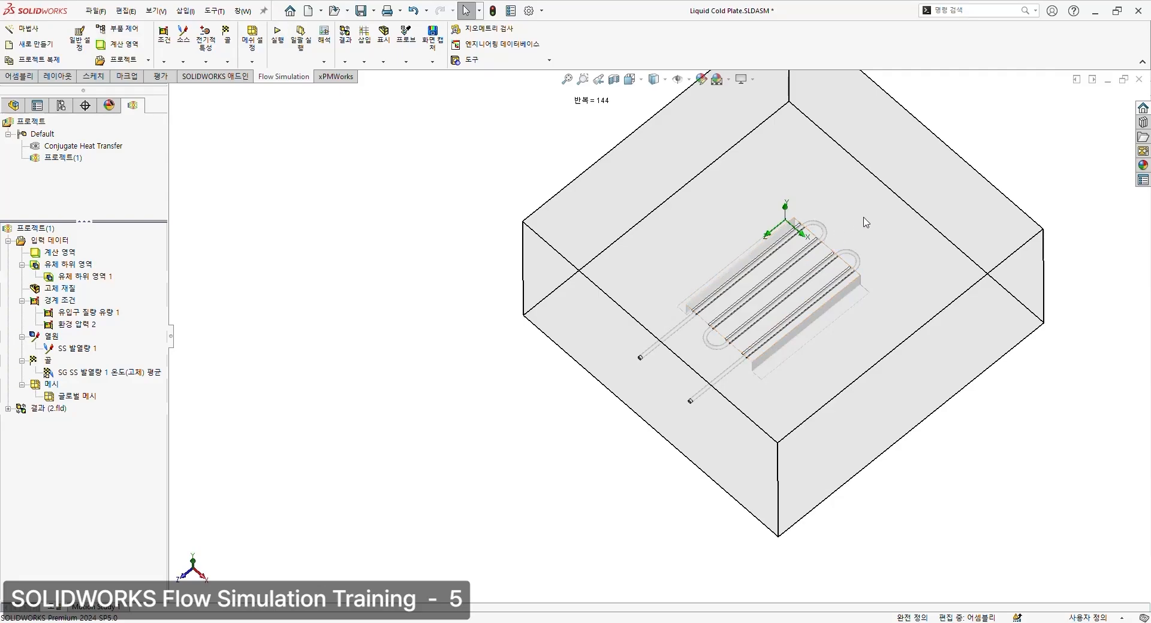
pyautogui.scroll(-5, 780, 240)
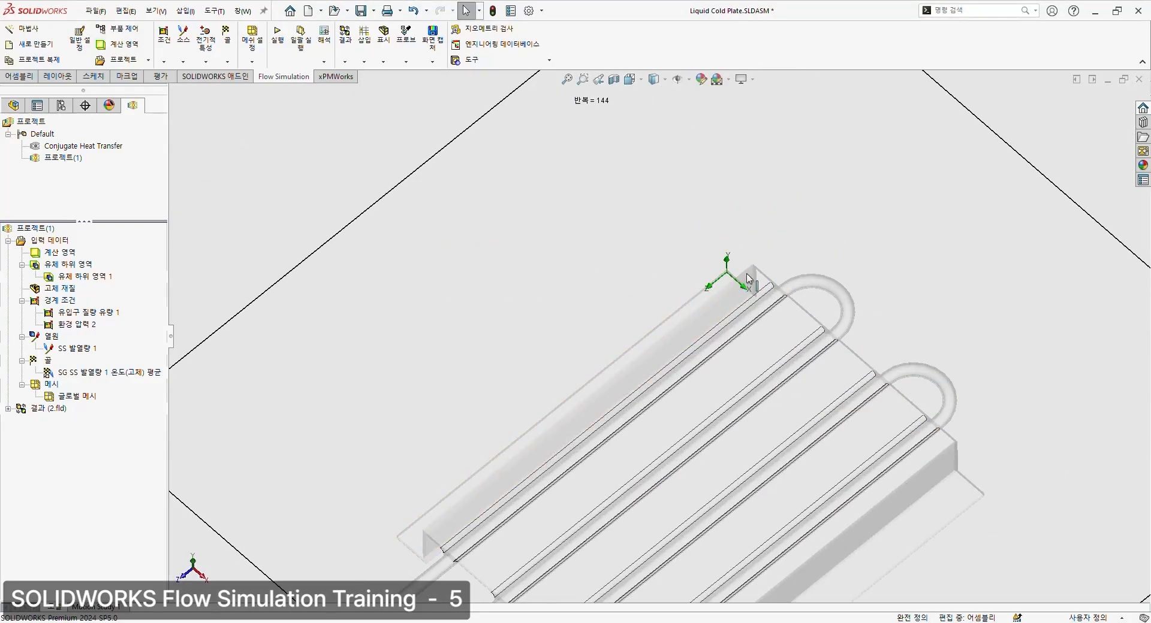
pyautogui.scroll(-2, 763, 334)
pyautogui.scroll(-4, 722, 257)
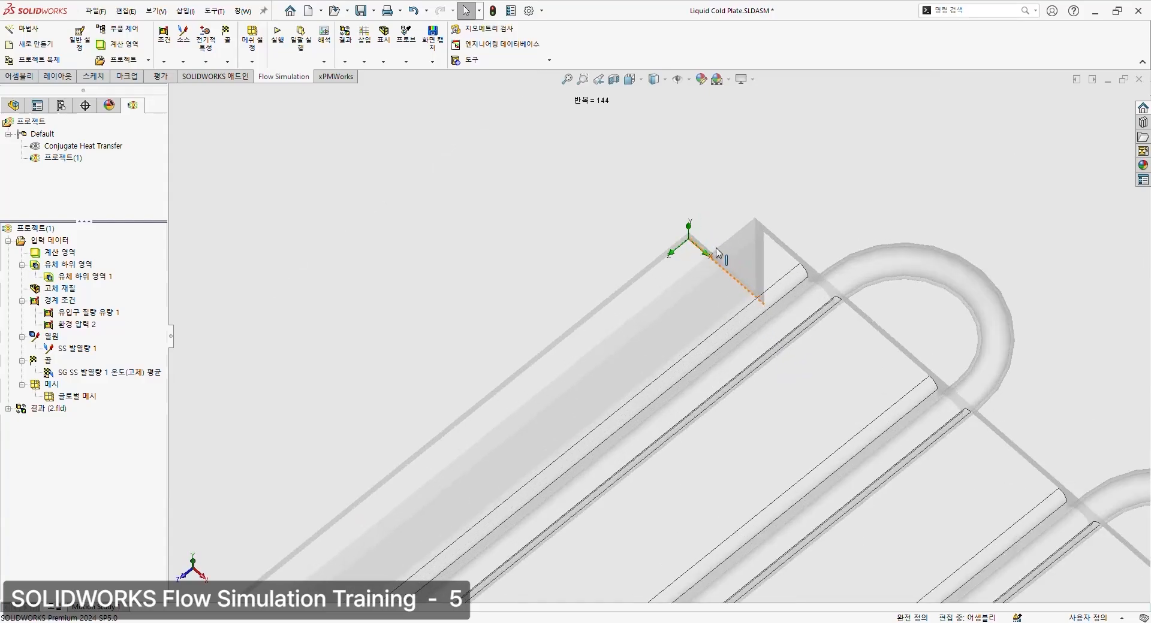
# Examine the extents of the computational domain (계산 영역) around the cold plate
pyautogui.scroll(6, 676, 259)
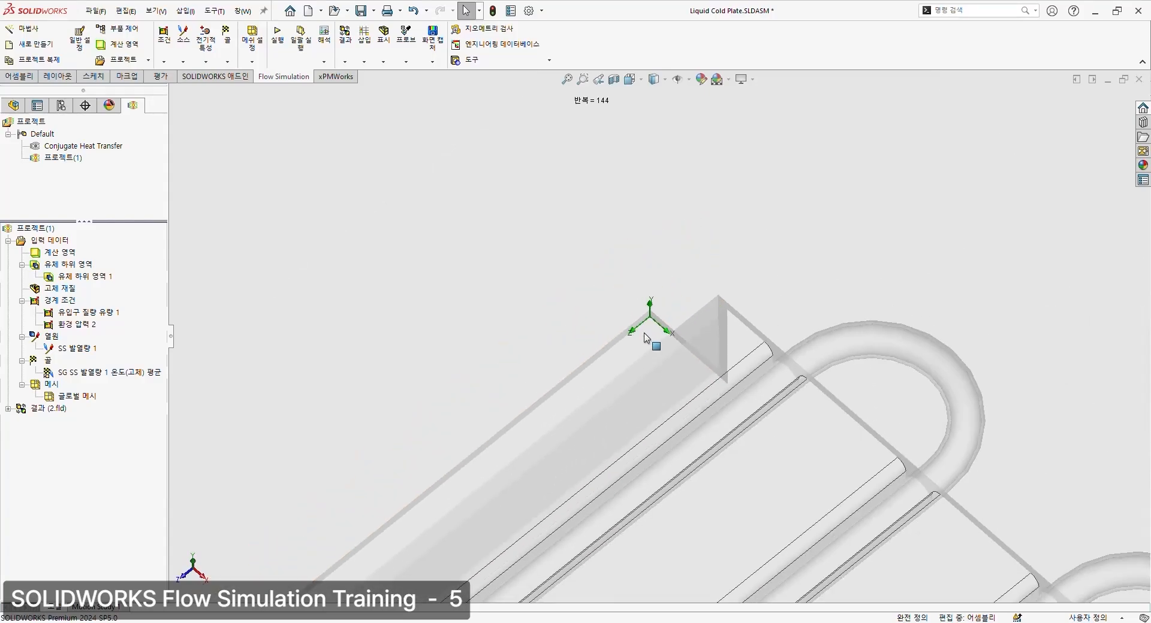
pyautogui.scroll(5, 640, 343)
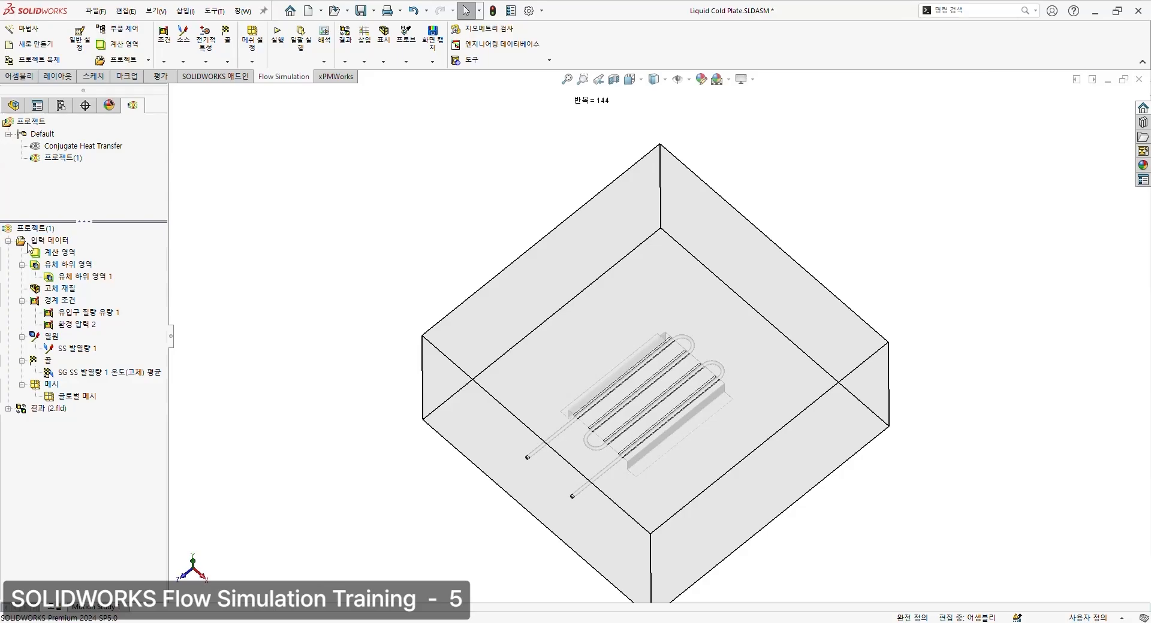
pyautogui.click(49, 253)
pyautogui.press('Escape')
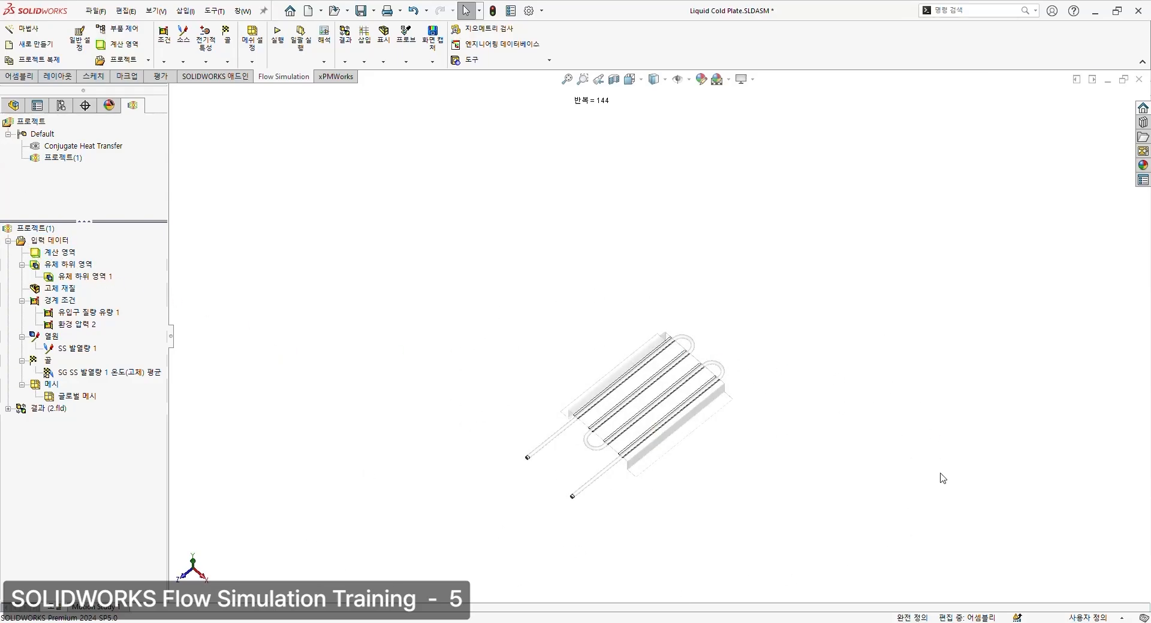
pyautogui.click(60, 256)
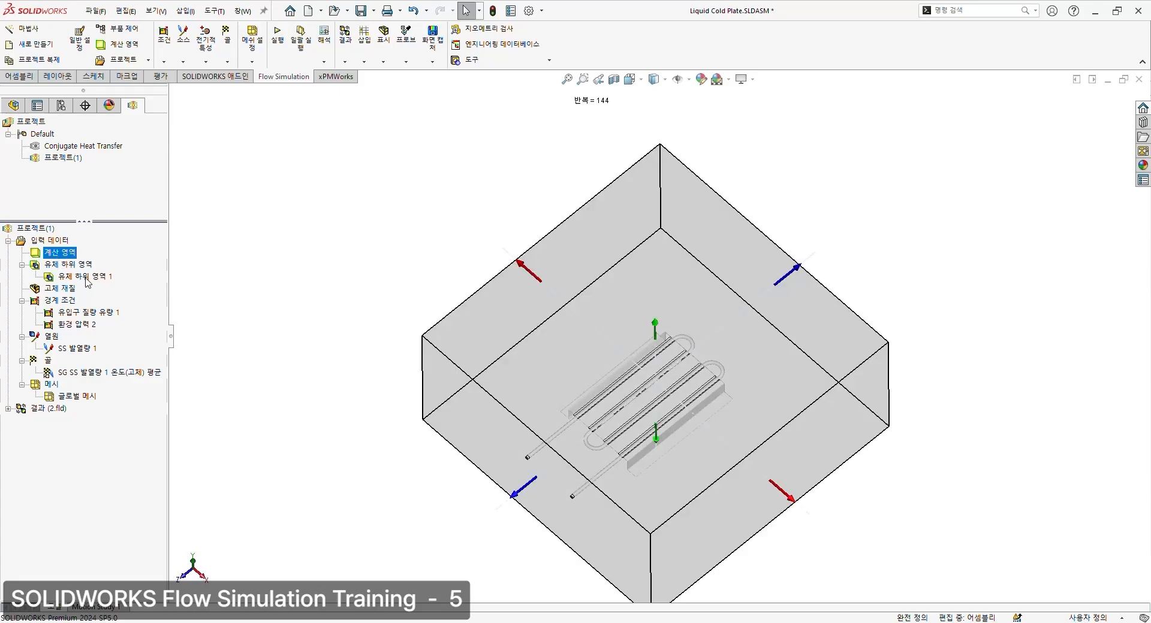
pyautogui.click(695, 481)
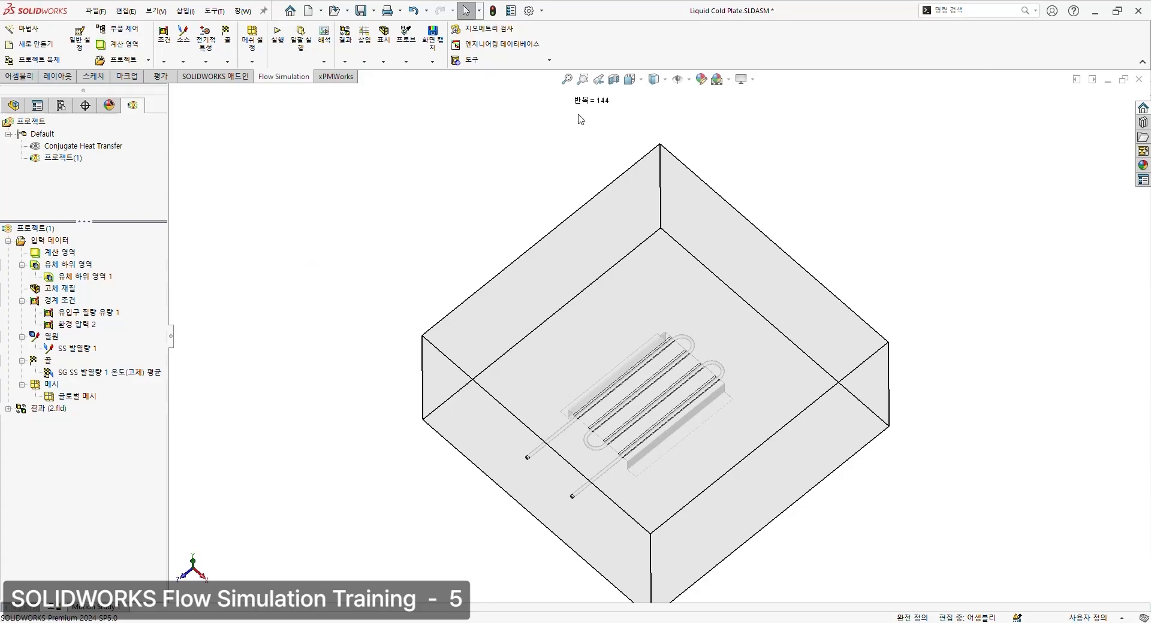
pyautogui.moveTo(597, 108); pyautogui.dragTo(412, 127)
pyautogui.press('Delete')
# Insert a fluid temperature (온도(유체)) contour cut plot on the Top plane, offset about 0.0265 m to pass through the tubes
pyautogui.click(9, 409)
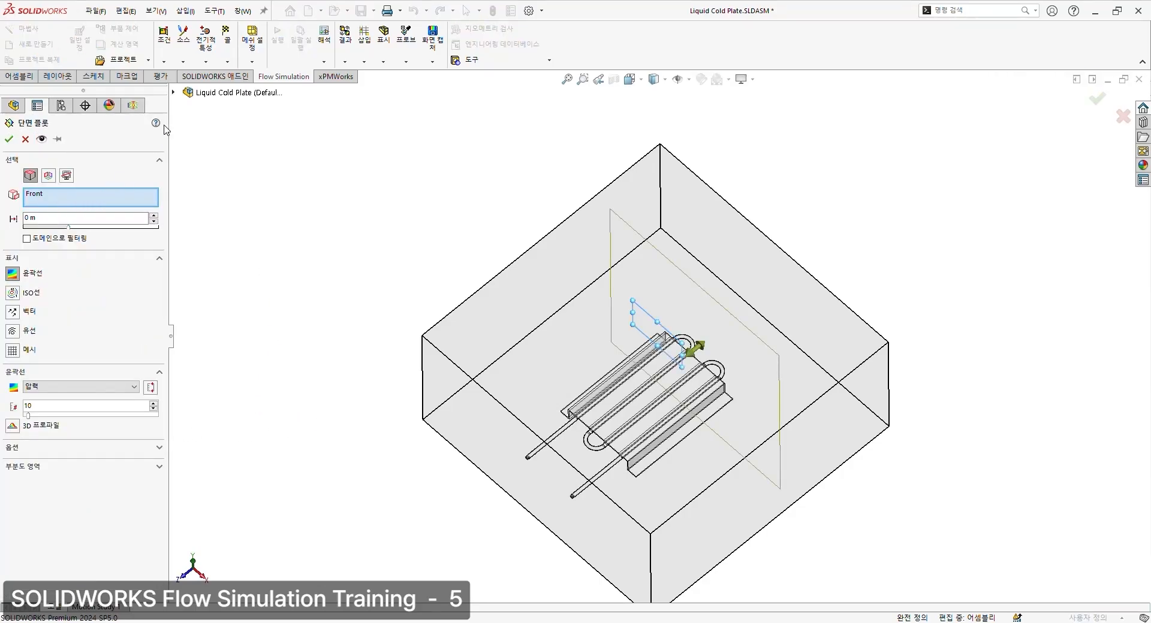
pyautogui.click(173, 92)
pyautogui.click(211, 159)
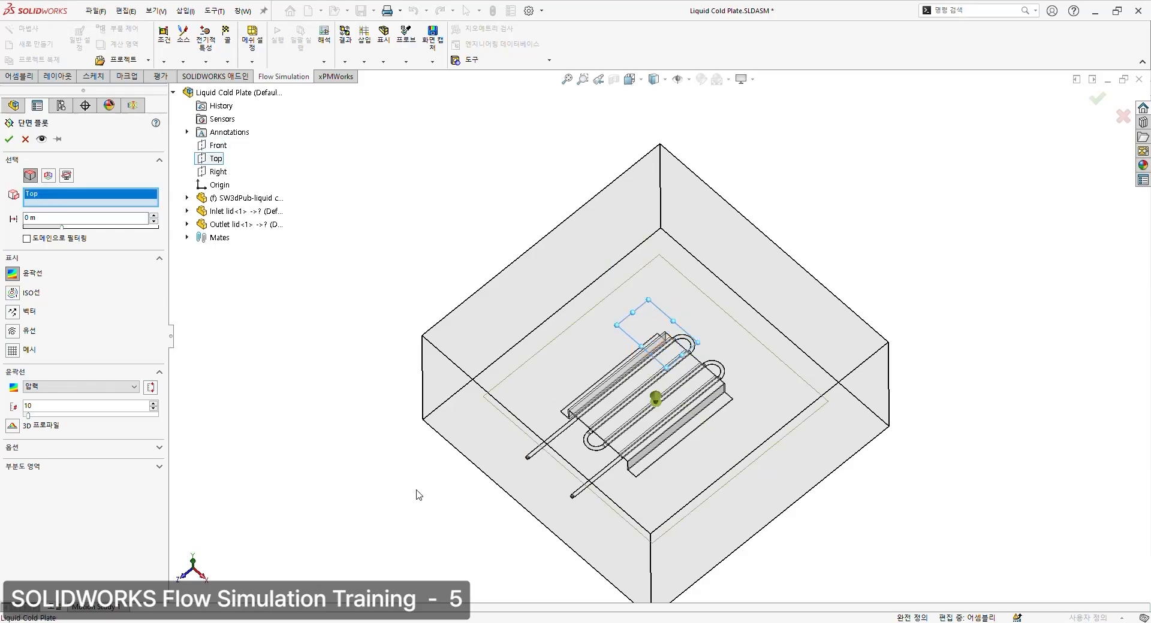
pyautogui.moveTo(417, 491); pyautogui.dragTo(450, 374, button='middle')
pyautogui.press('space')
pyautogui.click(387, 331)
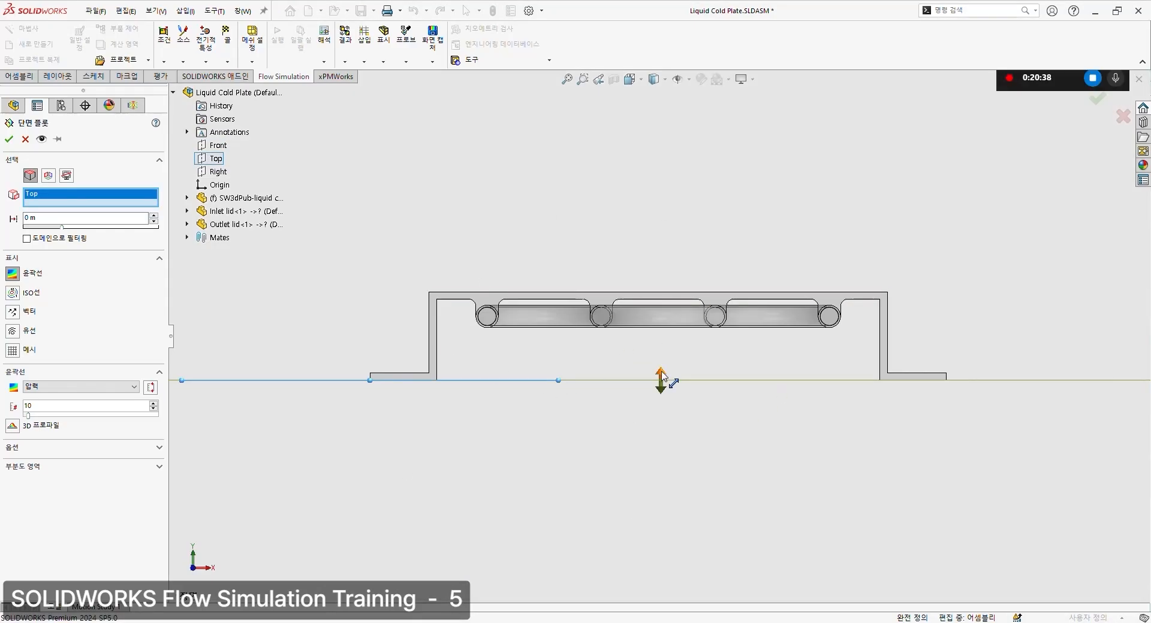
pyautogui.moveTo(661, 379); pyautogui.dragTo(594, 315)
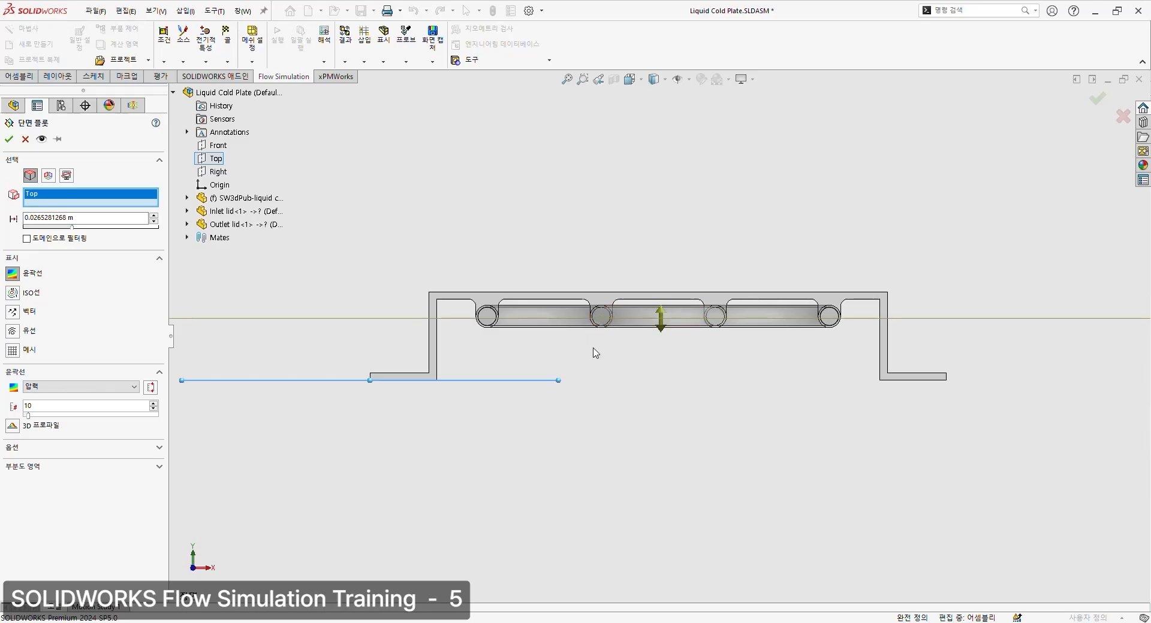
pyautogui.click(83, 467)
pyautogui.click(9, 139)
# Examine the fluid temperature contours along the serpentine tube and in the surrounding air from above
pyautogui.moveTo(634, 320); pyautogui.dragTo(618, 444, button='middle')
pyautogui.scroll(3, 617, 446)
pyautogui.moveTo(643, 378); pyautogui.dragTo(538, 384, button='right')
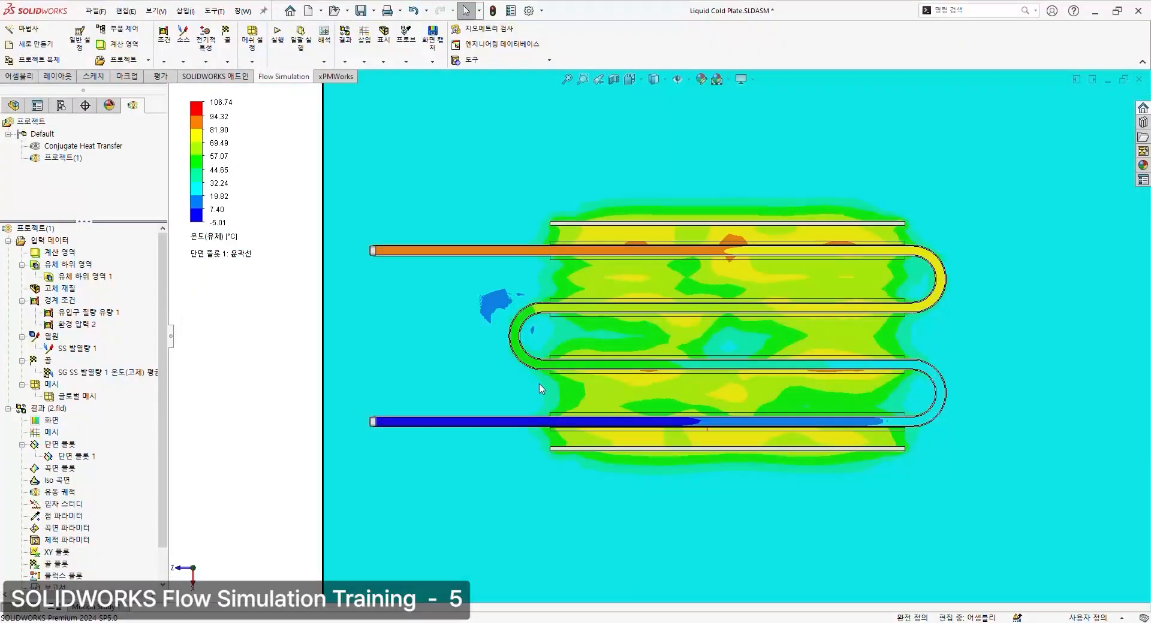
pyautogui.scroll(-5, 503, 305)
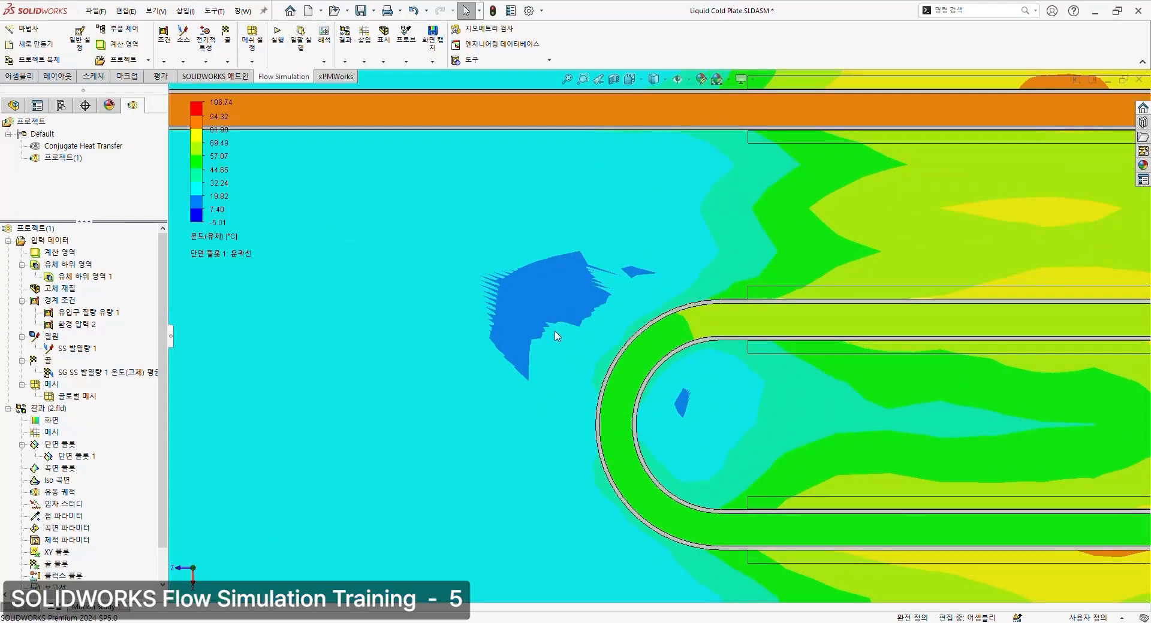
pyautogui.scroll(3, 599, 314)
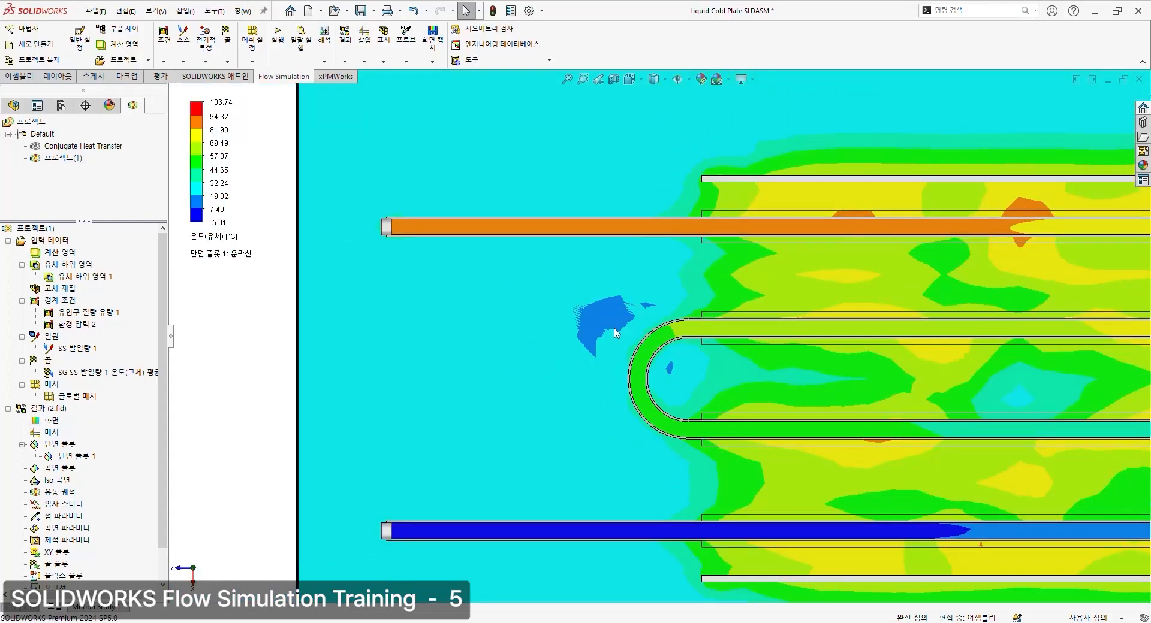
pyautogui.scroll(5, 616, 333)
pyautogui.scroll(-3, 833, 408)
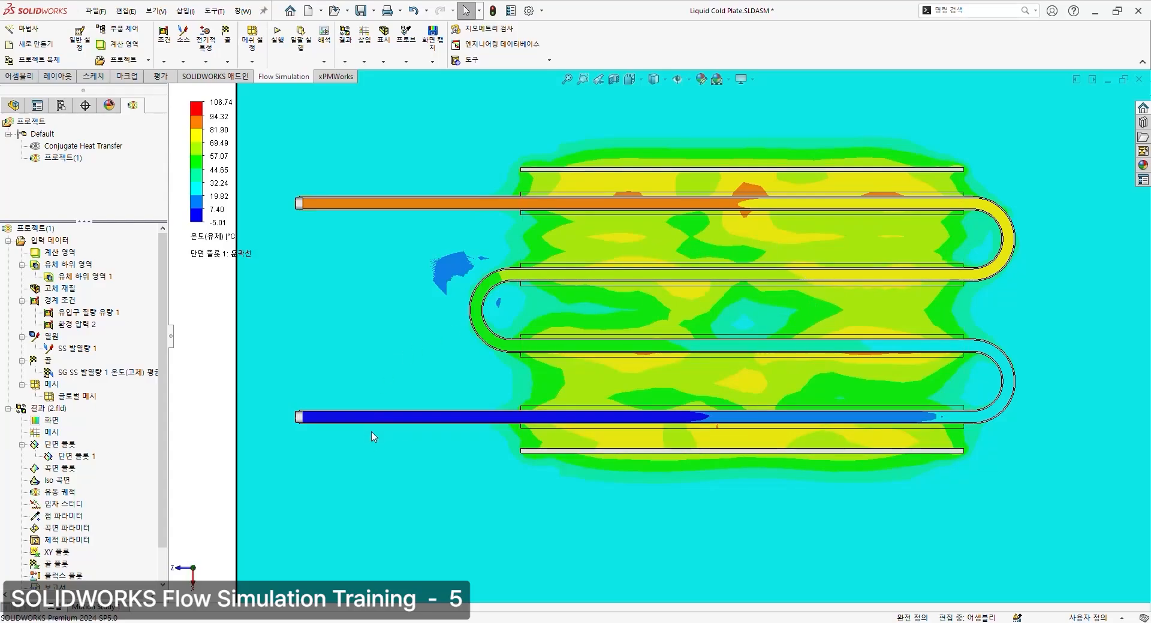
pyautogui.moveTo(372, 439); pyautogui.dragTo(372, 396, button='middle')
pyautogui.press('space')
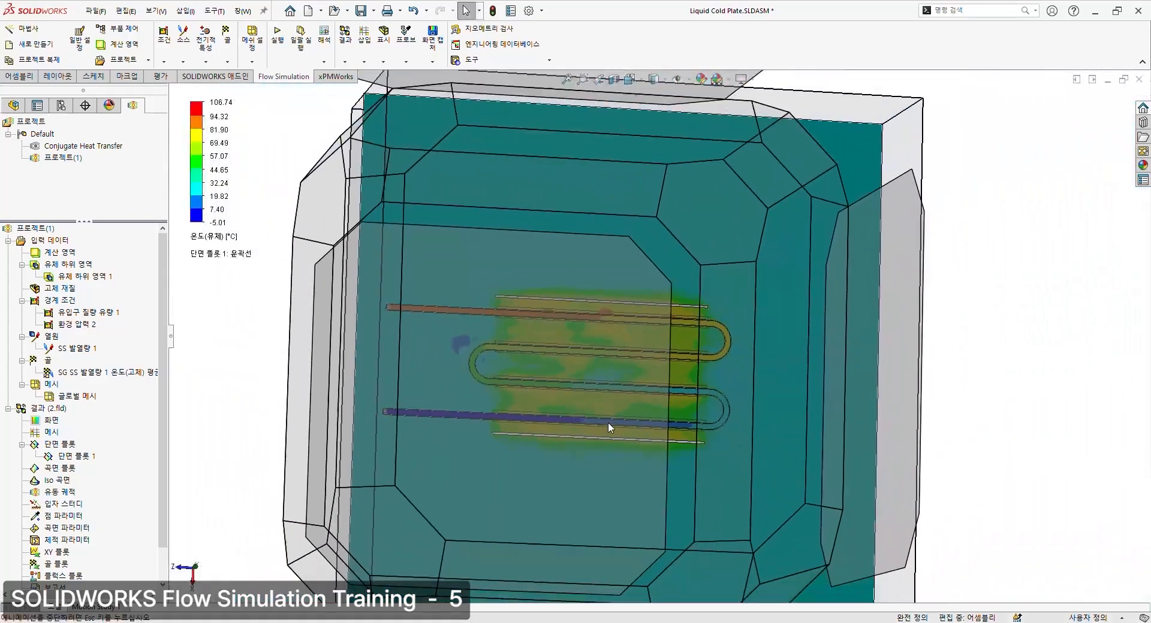
pyautogui.click(608, 422)
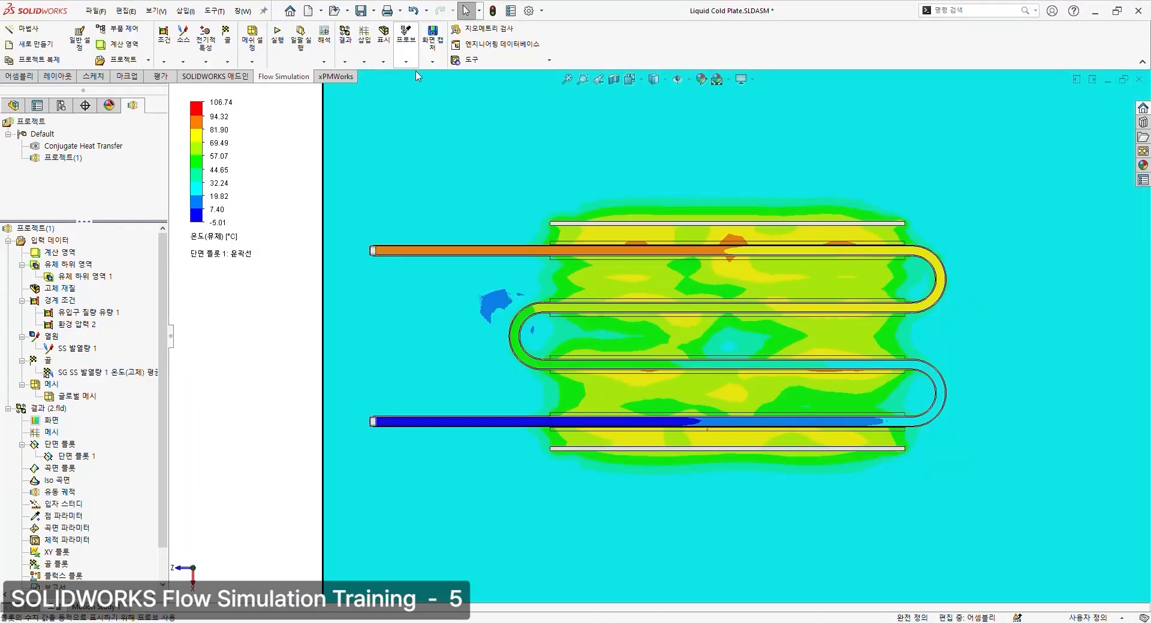
# Probe the fluid temperature at points in the two straight end tubes and move the coldest tube's label clear of the plot
pyautogui.click(409, 40)
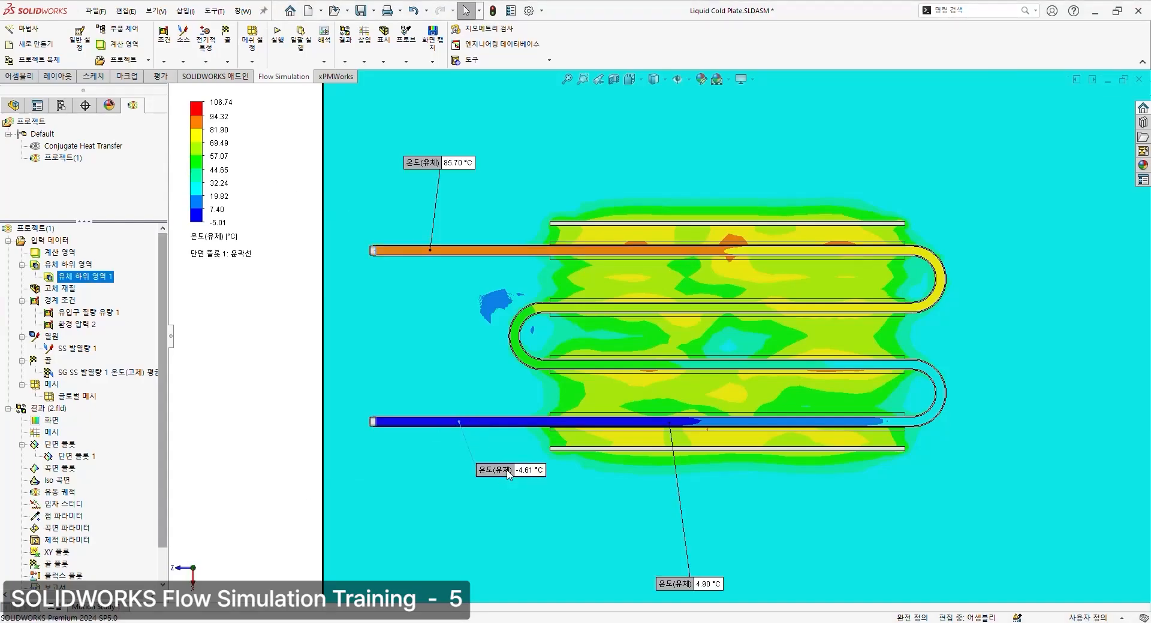
pyautogui.moveTo(509, 474); pyautogui.dragTo(300, 500)
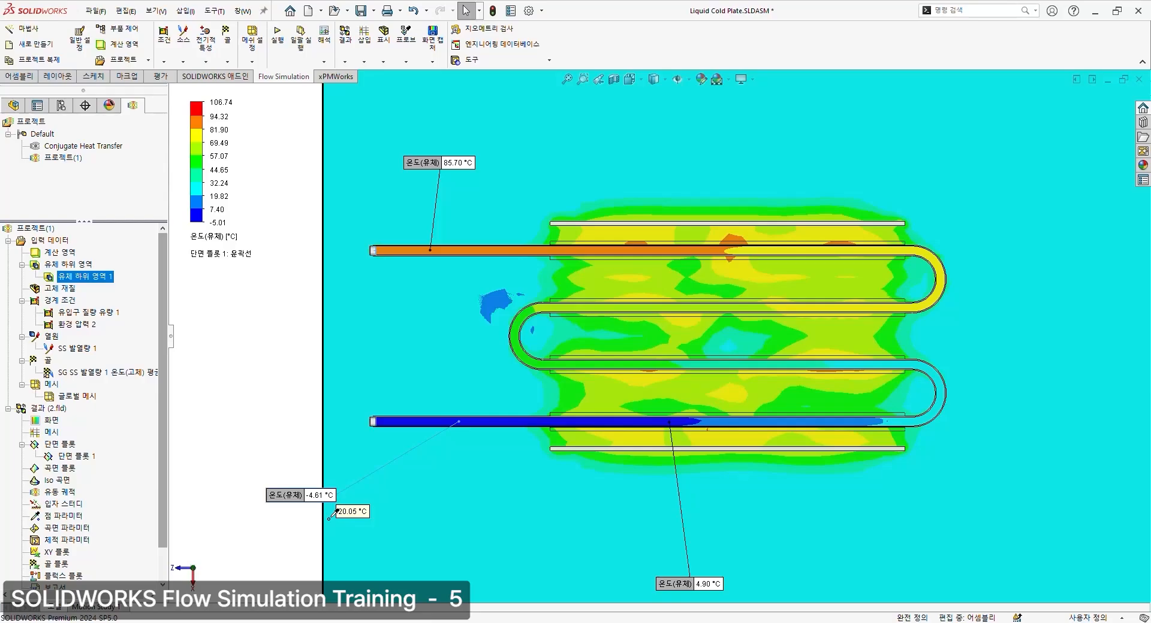
pyautogui.doubleClick(80, 396)
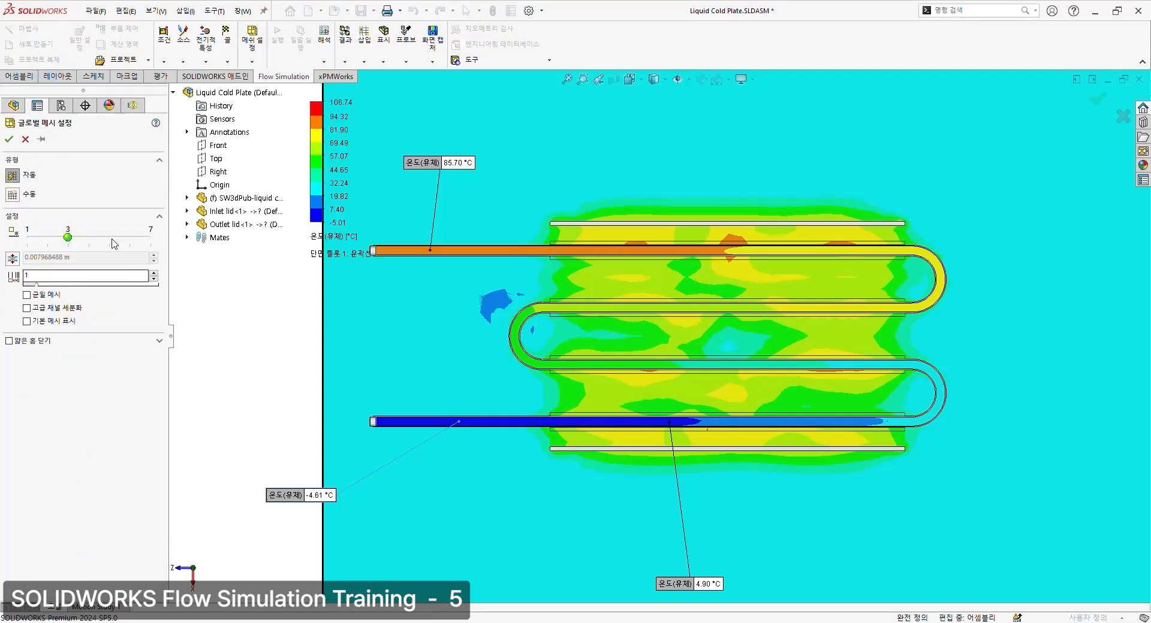
pyautogui.moveTo(69, 238); pyautogui.dragTo(111, 239)
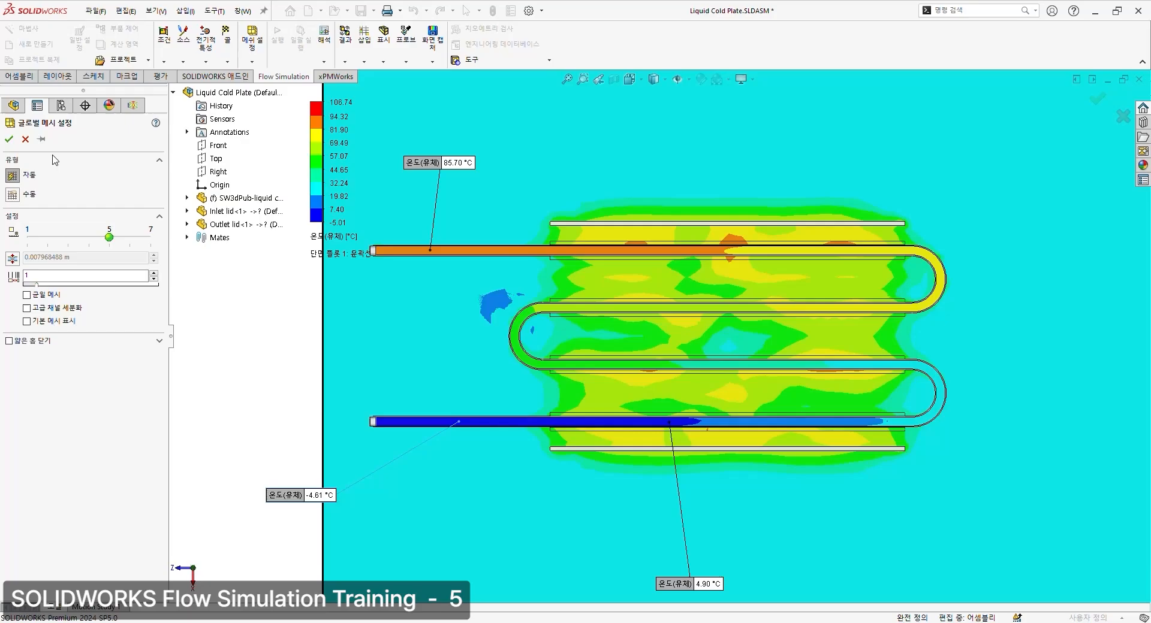
pyautogui.click(27, 142)
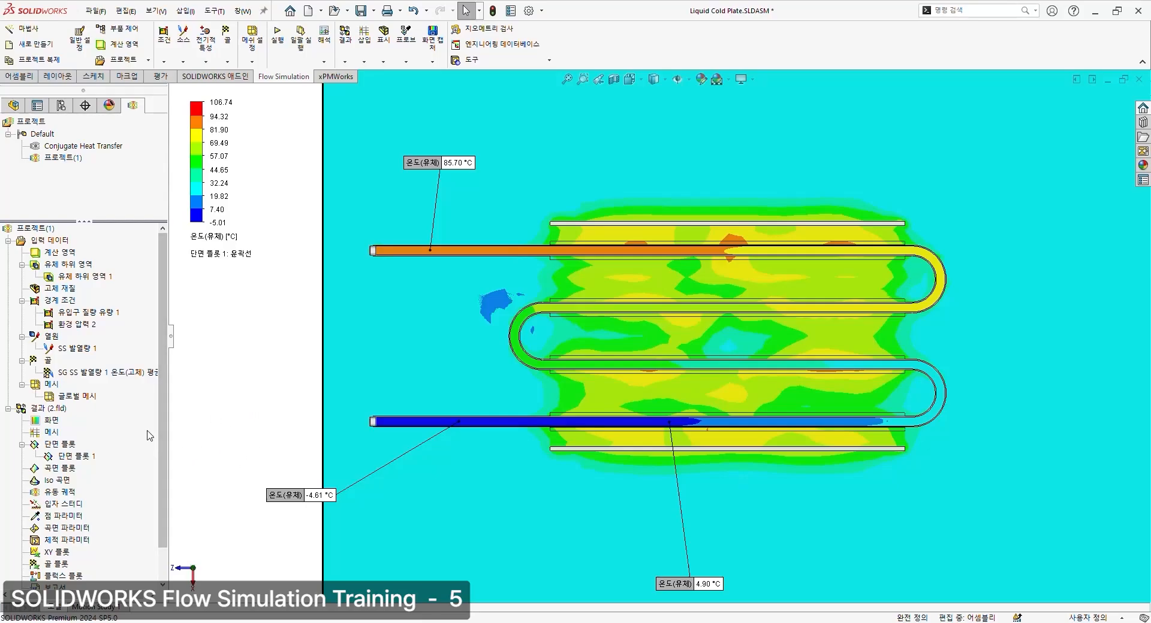
pyautogui.doubleClick(87, 397)
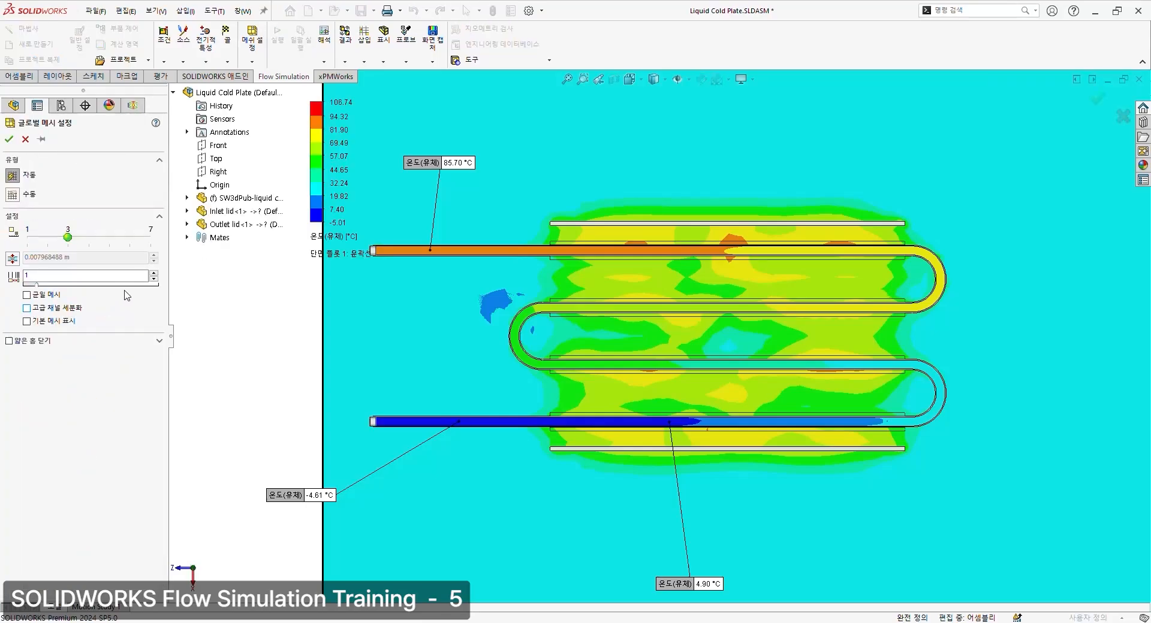
pyautogui.moveTo(67, 237); pyautogui.dragTo(150, 239)
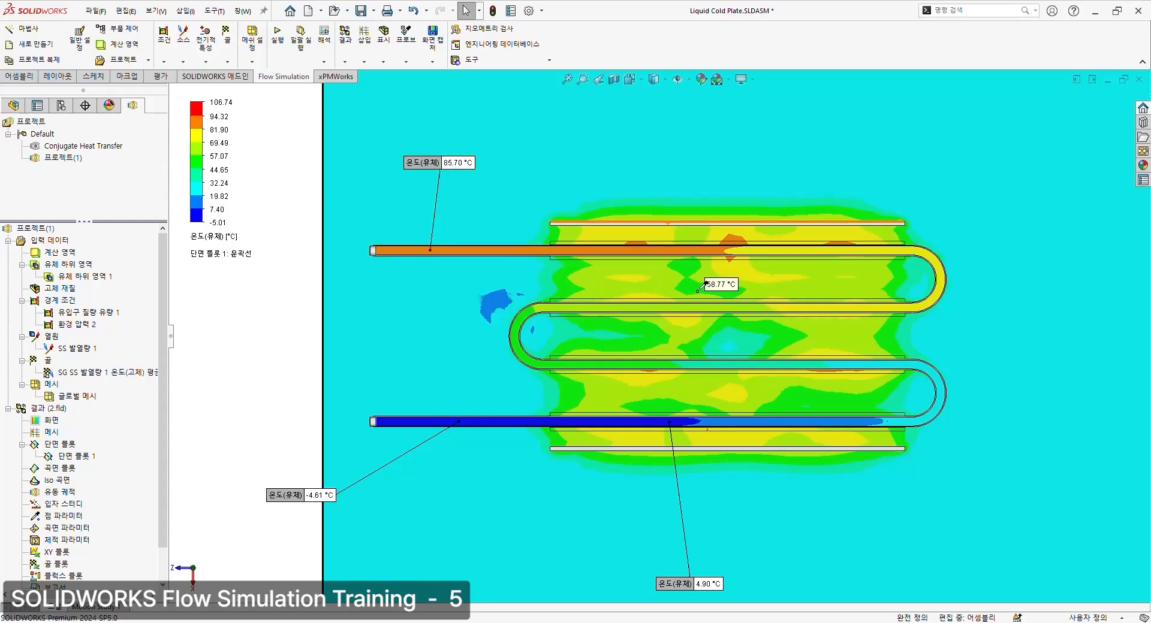
# Probe the fluid temperature at three points between the tube runs and three points in the air outside the plate
pyautogui.click(694, 276)
pyautogui.click(708, 330)
pyautogui.click(705, 400)
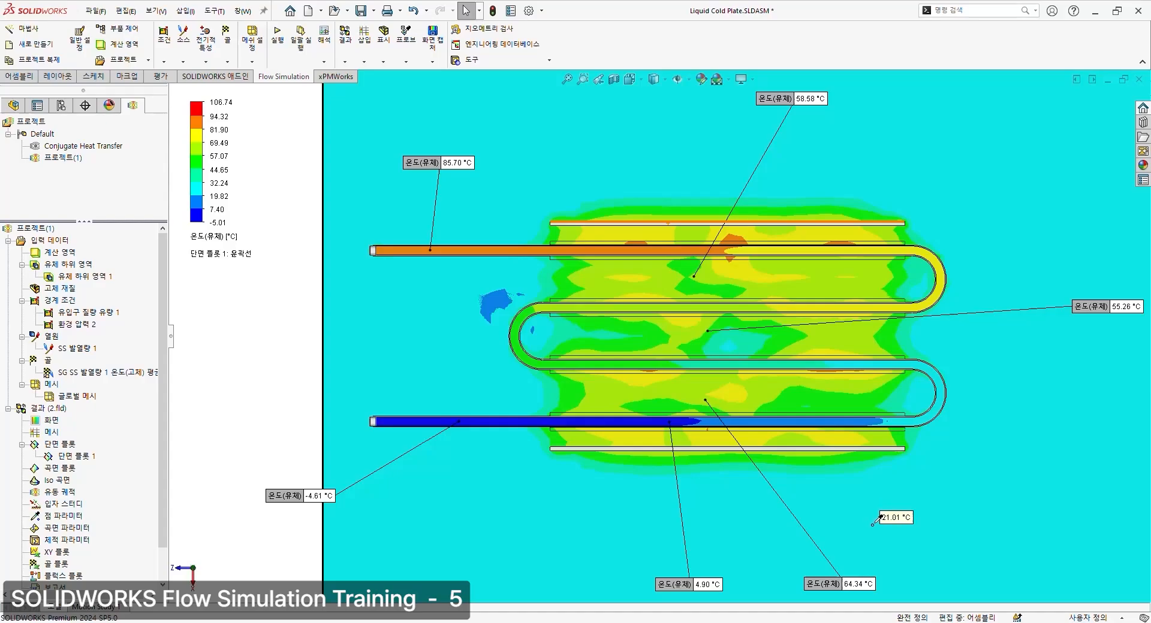
pyautogui.click(878, 554)
pyautogui.click(1000, 448)
pyautogui.click(436, 387)
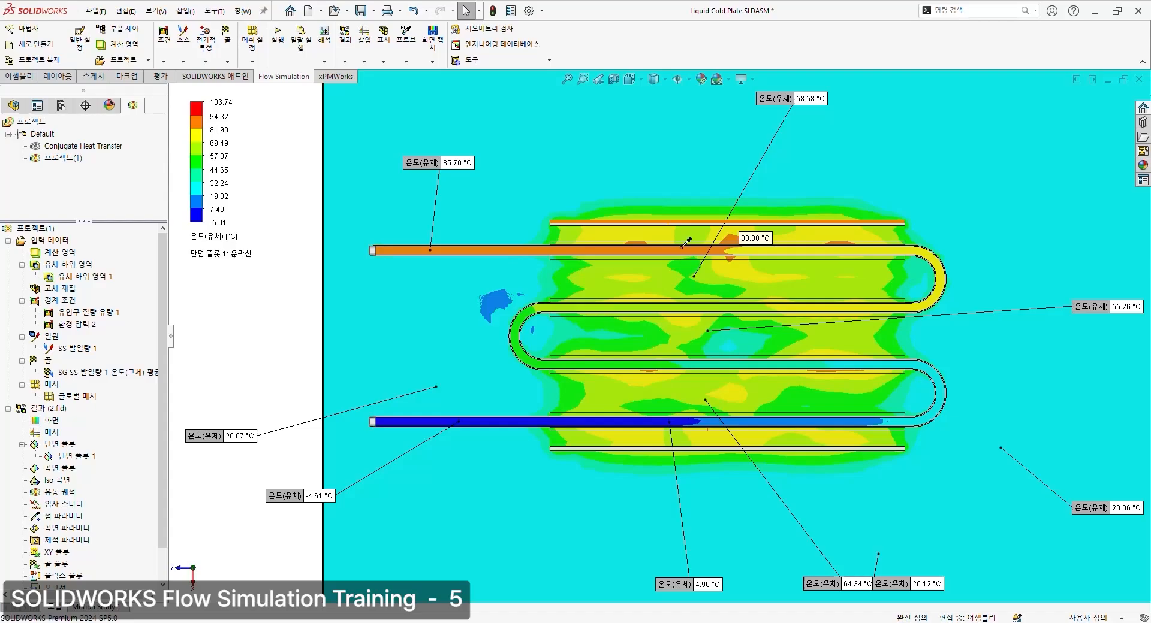
# Hide the cut plot and turn off the display of all probe labels
pyautogui.press('f')
pyautogui.moveTo(604, 416); pyautogui.dragTo(605, 288, button='middle')
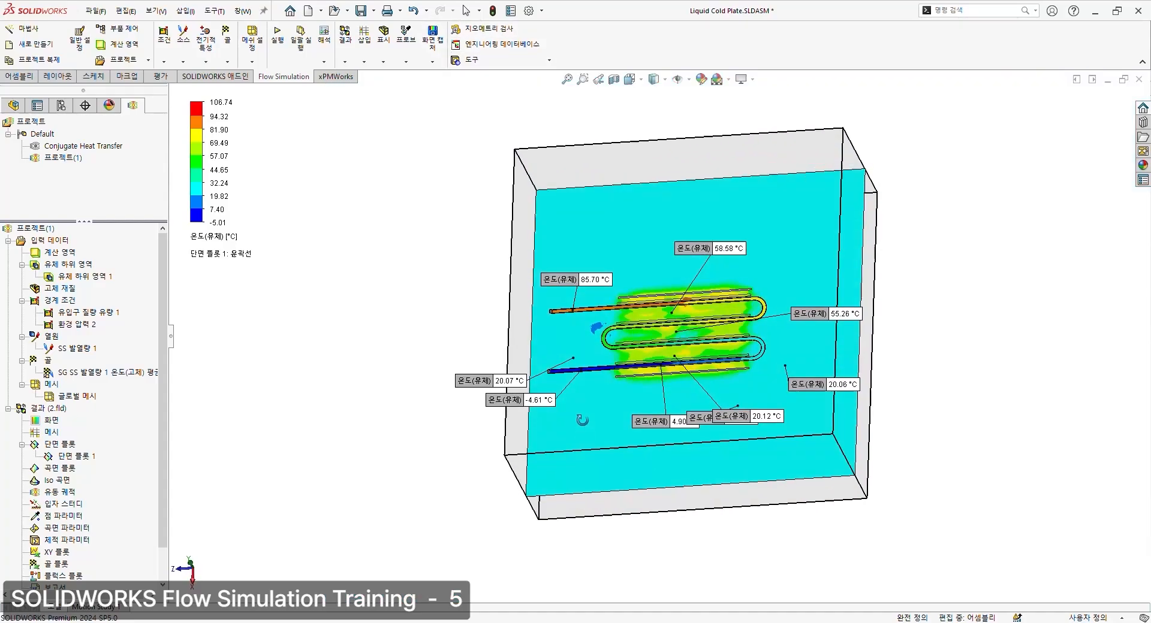
pyautogui.click(77, 456)
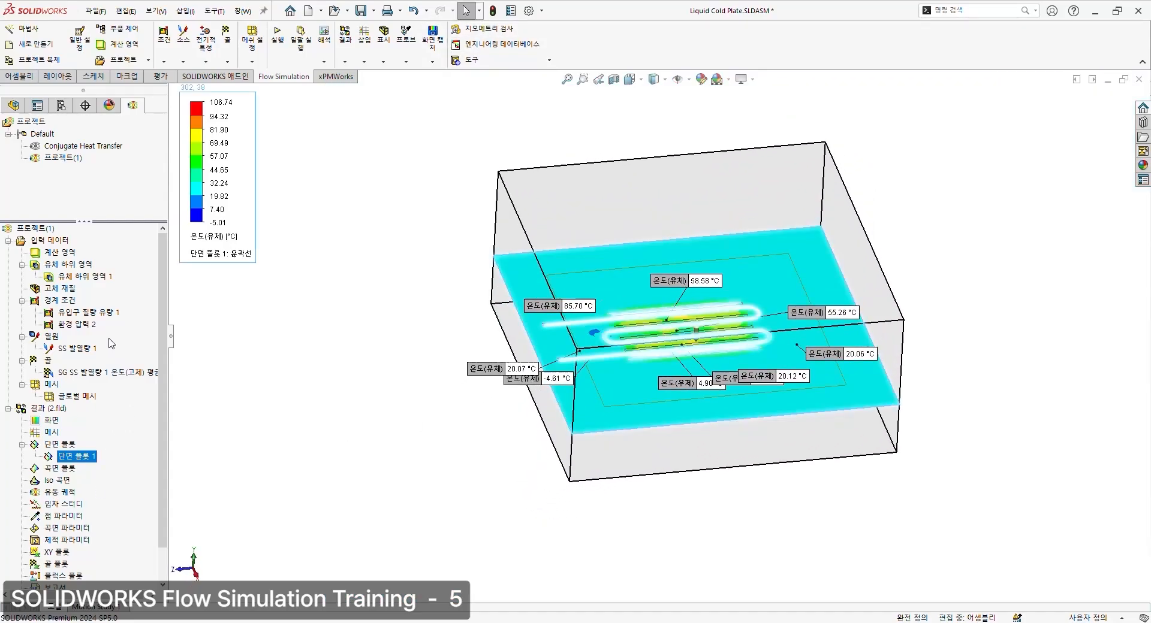
pyautogui.click(117, 259)
pyautogui.click(406, 60)
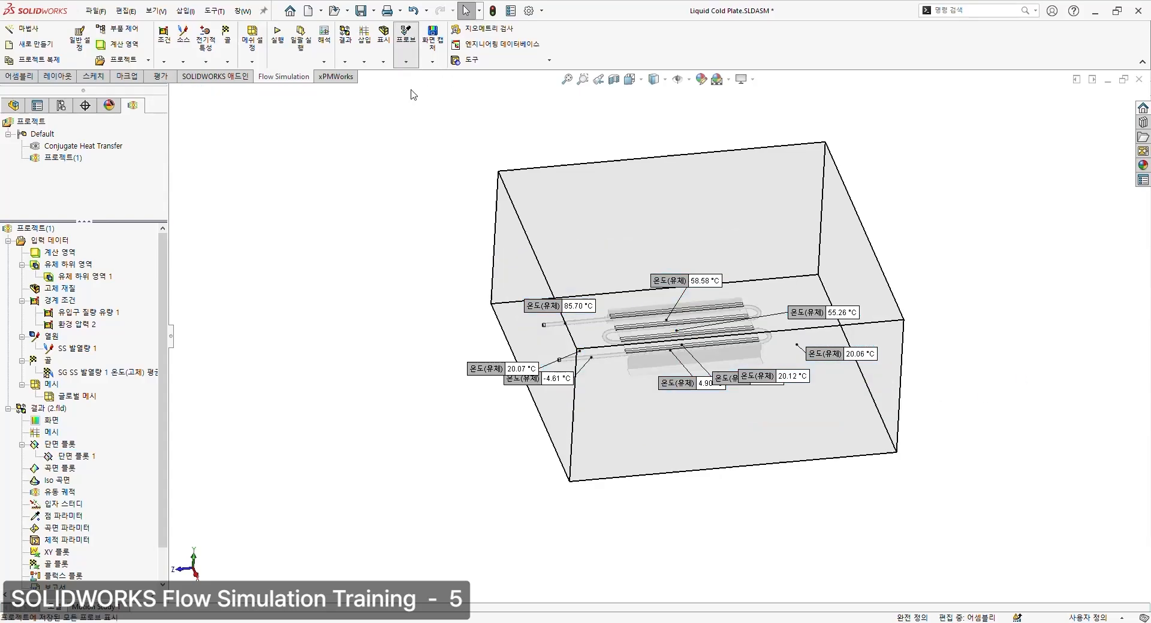
pyautogui.press('Escape')
# Insert a solid temperature (온도(고체)) surface plot on the cold plate's top face, scaled to the plot maximum and minimum
pyautogui.moveTo(433, 273); pyautogui.dragTo(445, 328, button='middle')
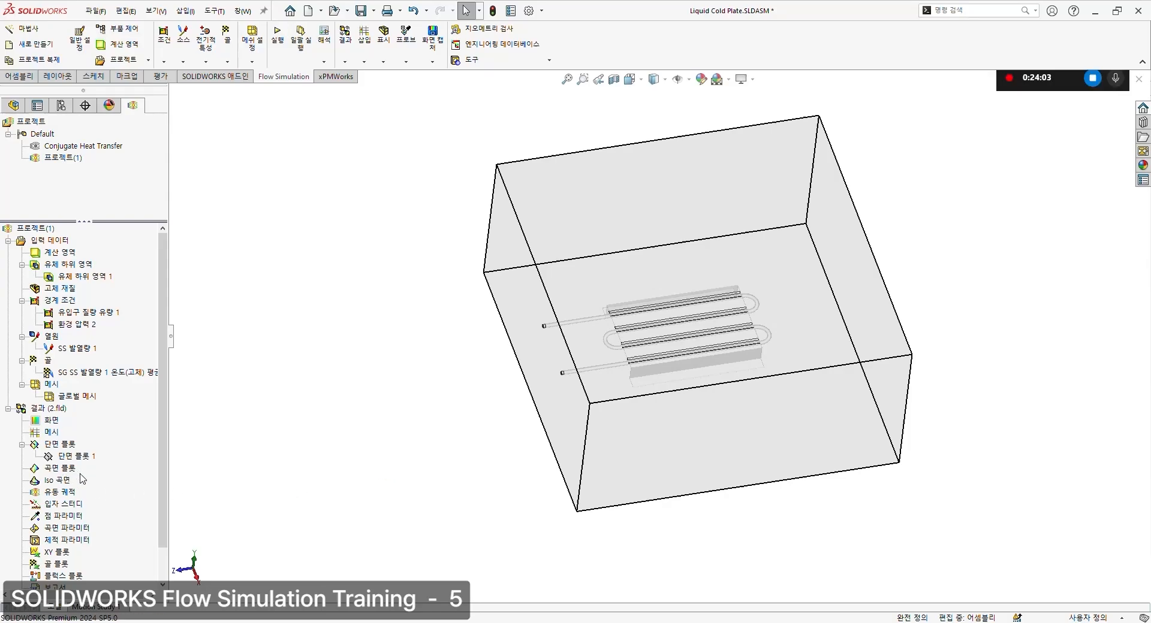
pyautogui.doubleClick(80, 473)
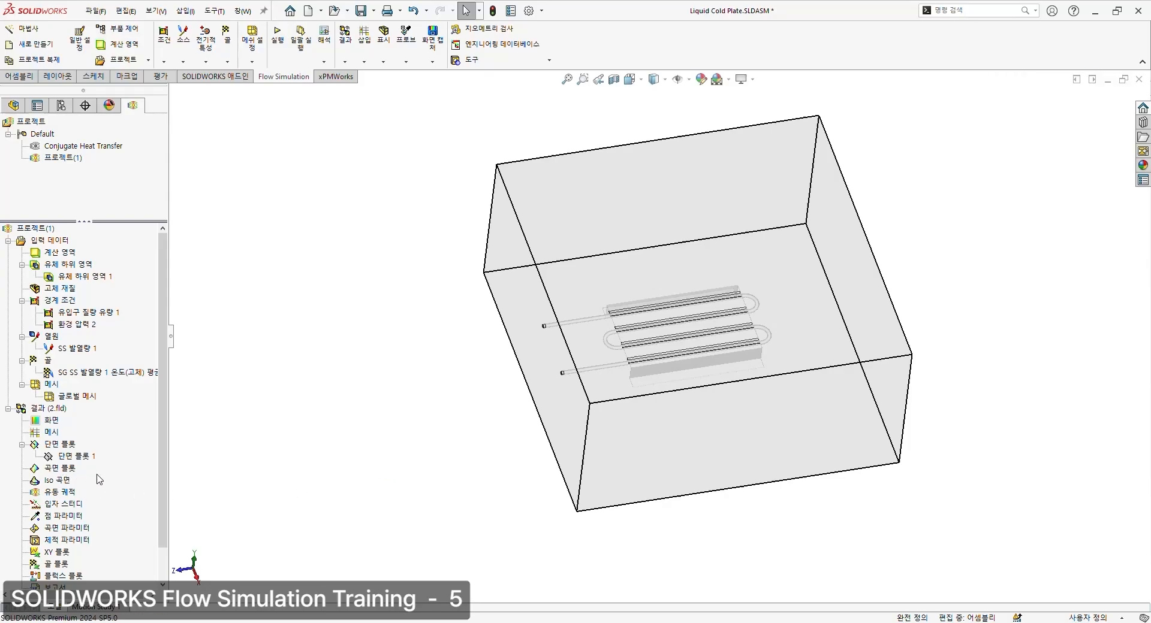
pyautogui.click(651, 336)
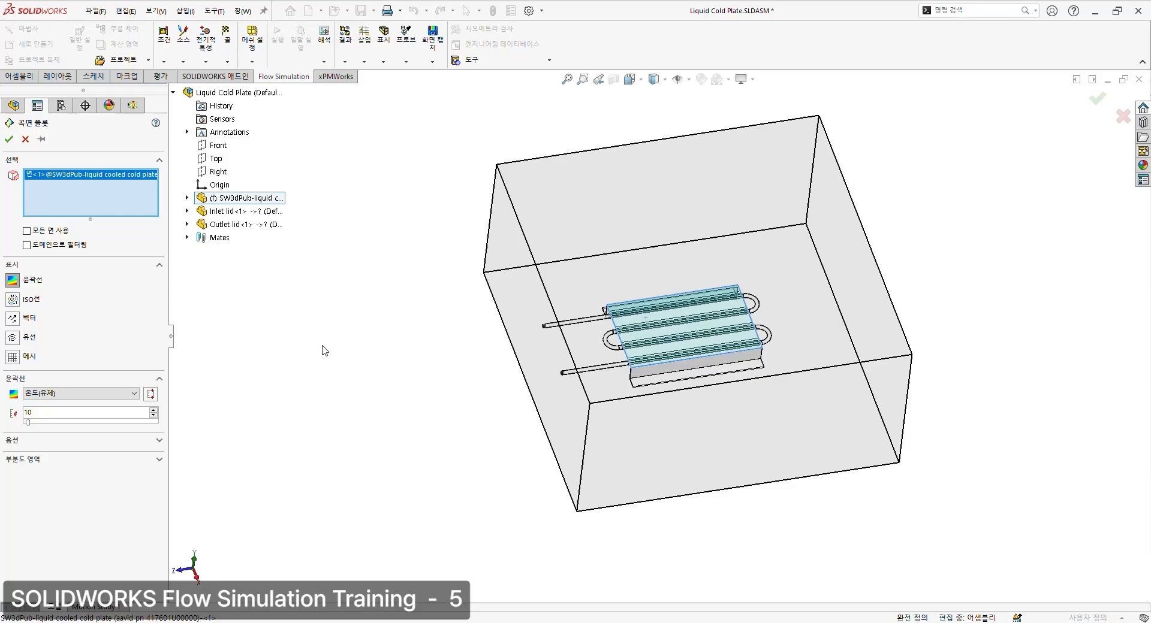
pyautogui.click(69, 436)
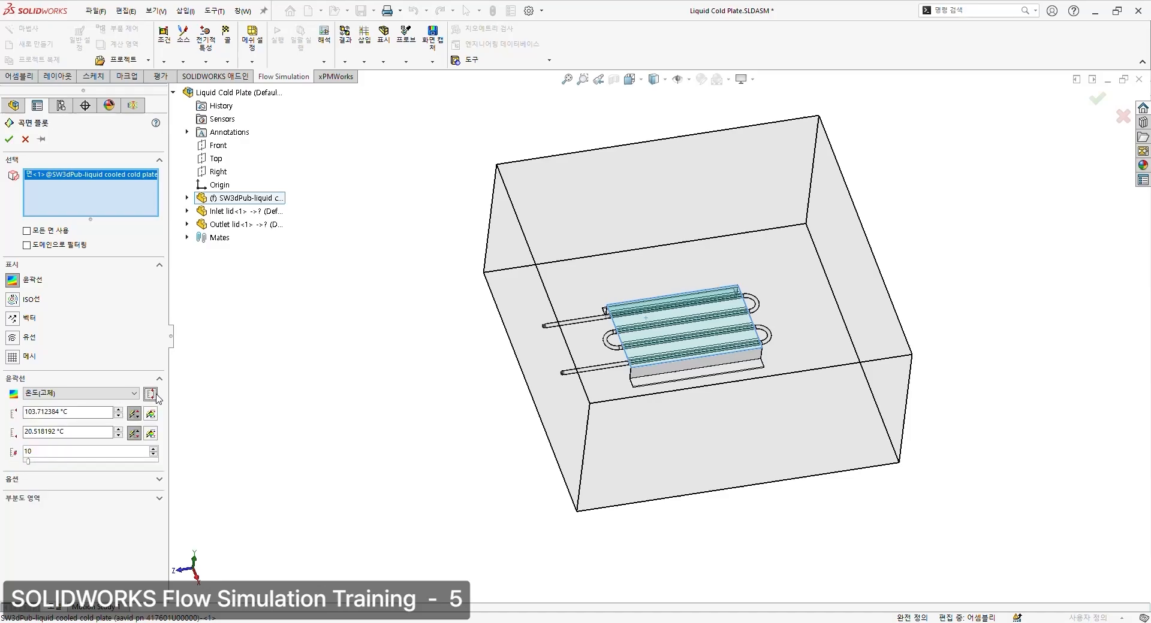
pyautogui.click(151, 414)
pyautogui.click(152, 433)
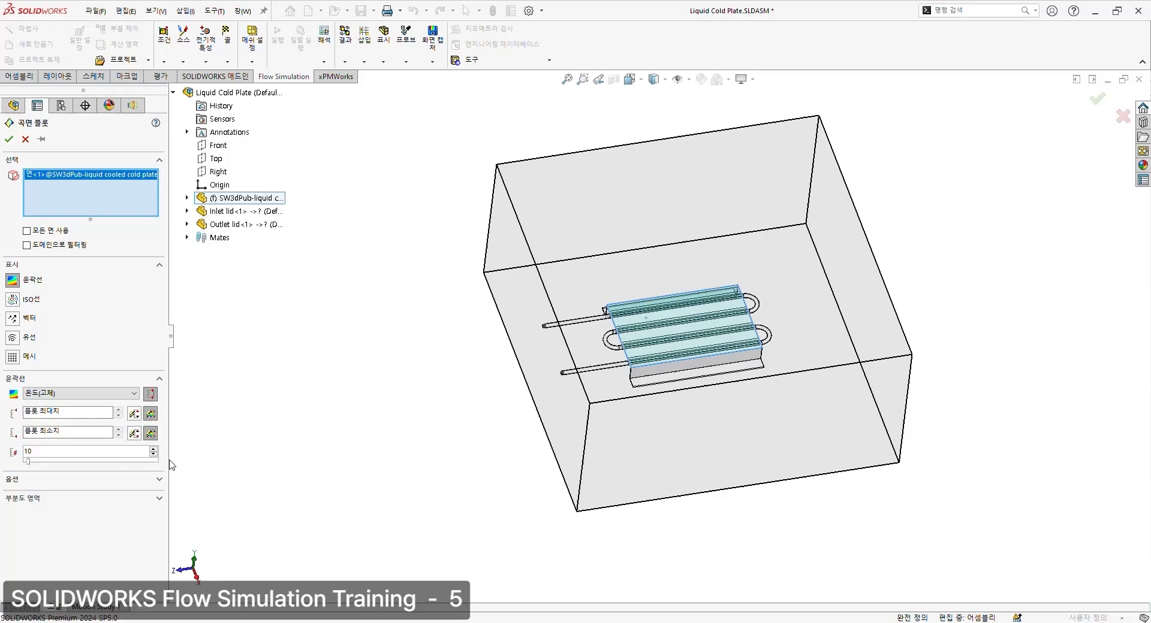
pyautogui.click(10, 139)
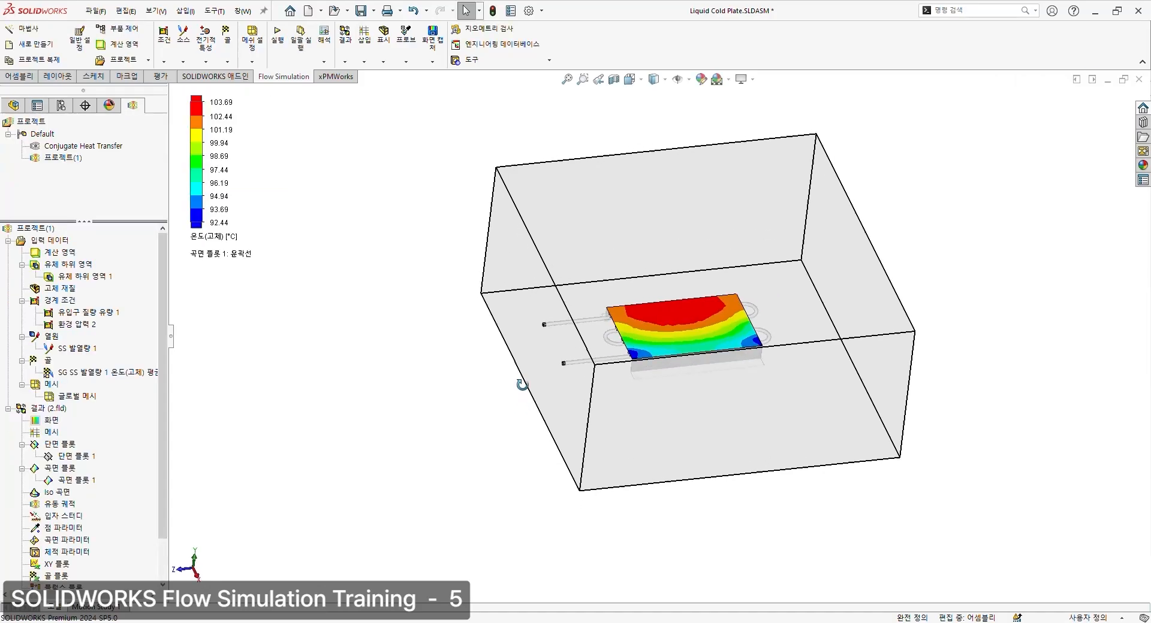
# View the surface plot from above and move its colour legend beside the cold plate
pyautogui.moveTo(519, 385); pyautogui.dragTo(622, 360, button='middle')
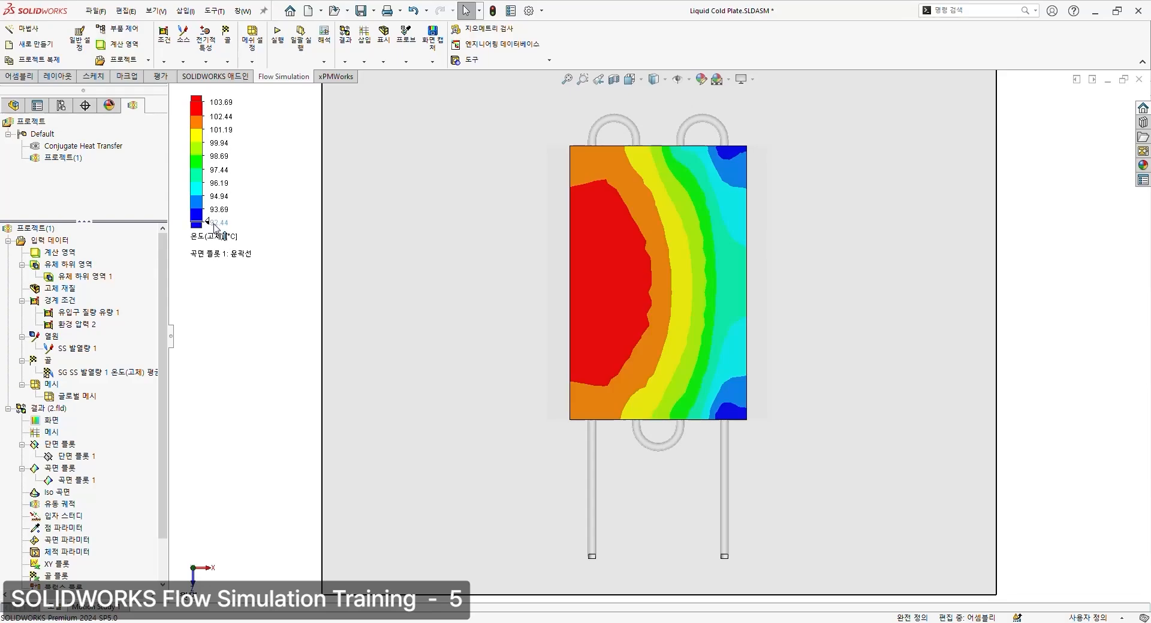
pyautogui.moveTo(208, 133); pyautogui.dragTo(517, 187)
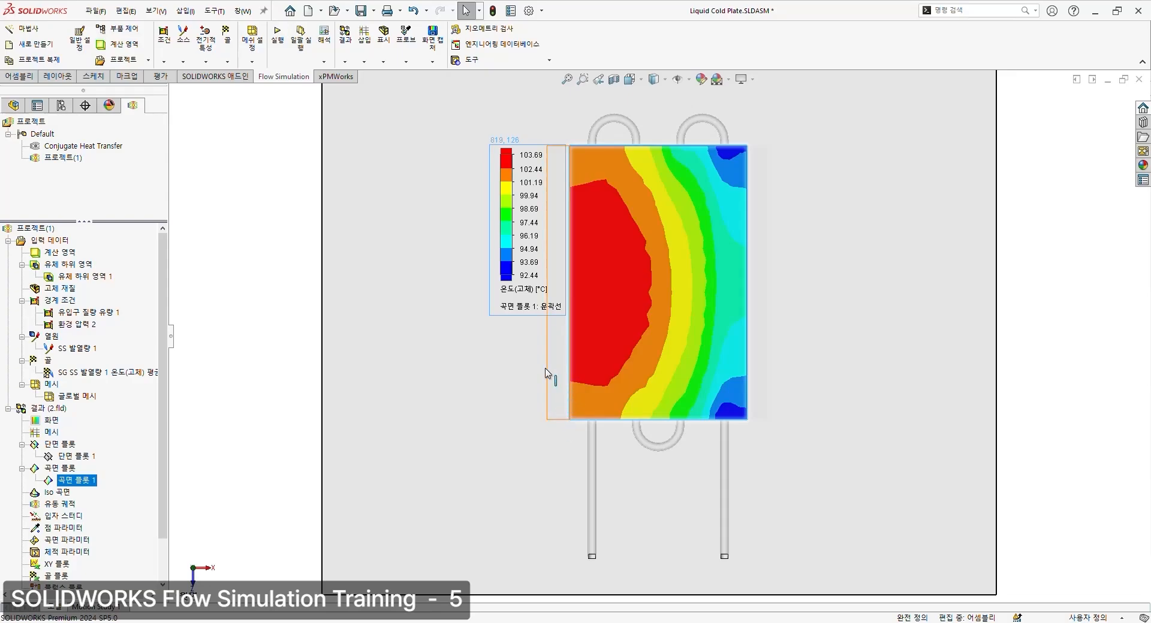
# Hide the solid temperature surface plot on the cold plate's top face
pyautogui.scroll(-2, 81, 474)
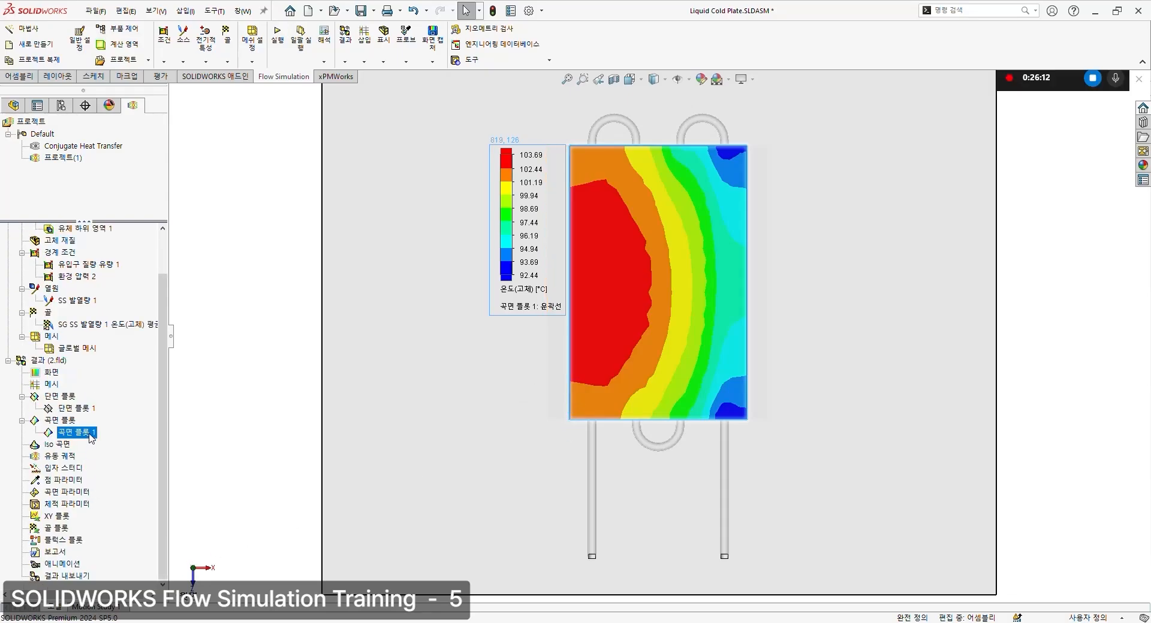
pyautogui.click(143, 268)
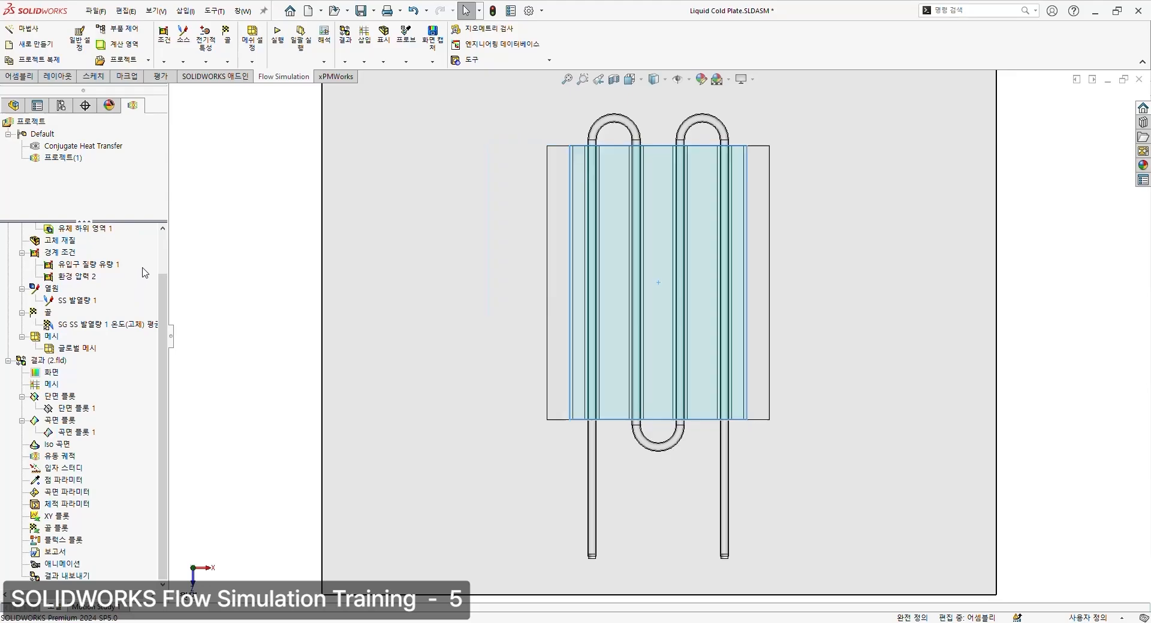
pyautogui.moveTo(488, 389); pyautogui.dragTo(454, 388, button='middle')
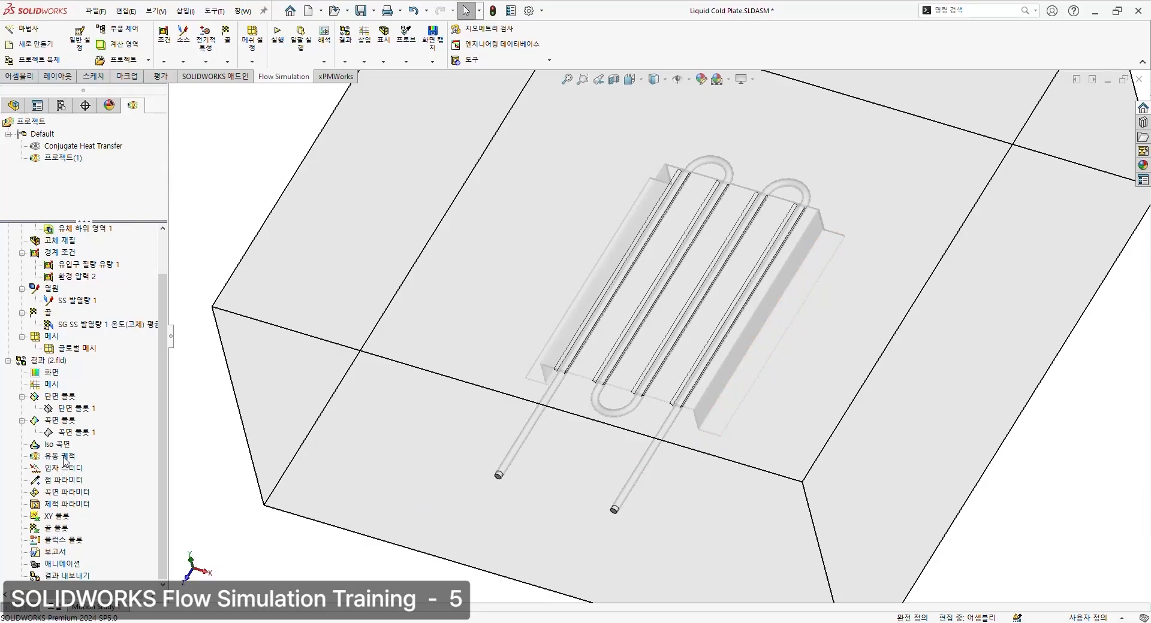
# Set up a flow trajectories plot starting from the inlet lid's inner face, with the trajectories drawn as spheres (구)
pyautogui.click(102, 470)
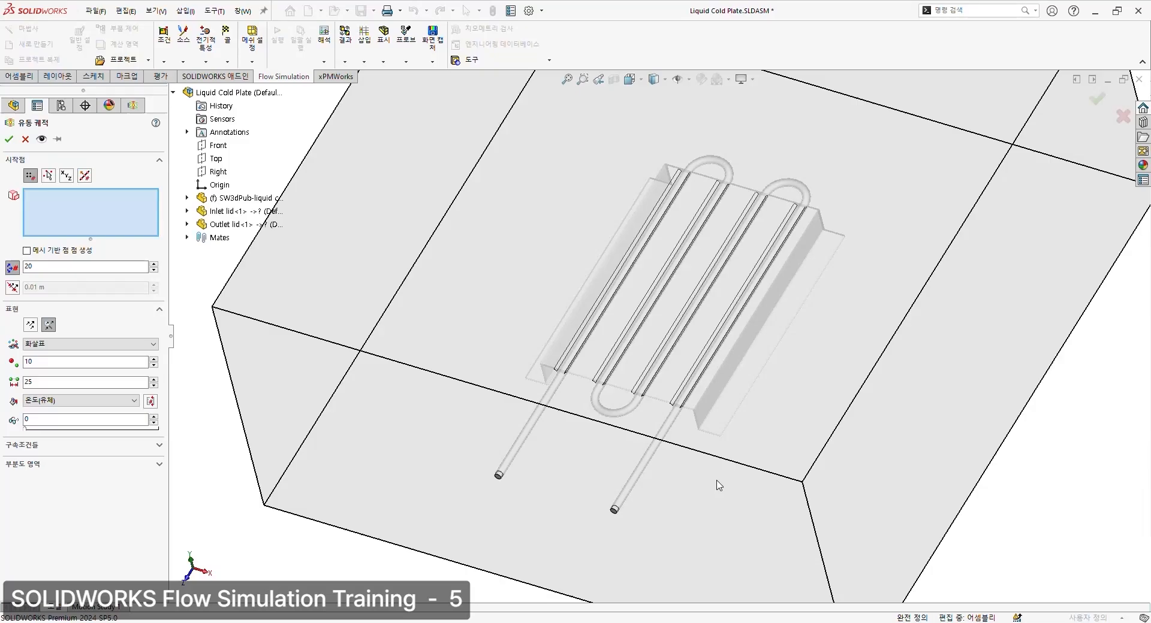
pyautogui.moveTo(717, 482); pyautogui.dragTo(773, 607, button='middle')
pyautogui.scroll(-7, 514, 447)
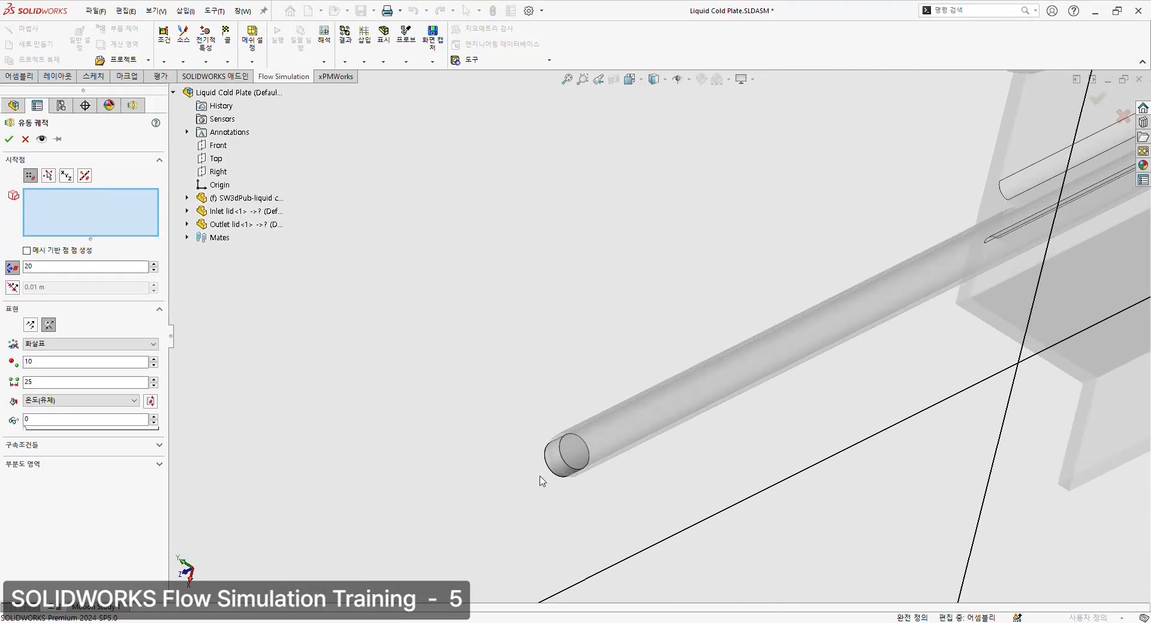
pyautogui.click(573, 455)
pyautogui.click(67, 375)
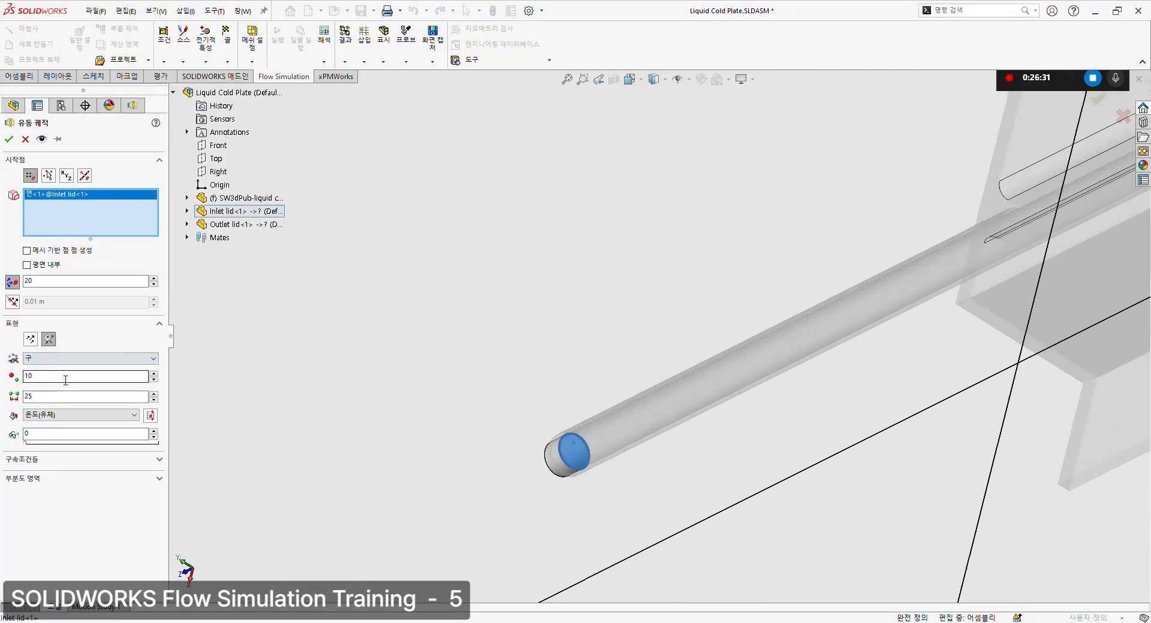
# Colour the flow trajectories by temperature (온도), scaled to the plot maximum and minimum, and create the plot
pyautogui.click(42, 415)
pyautogui.click(50, 482)
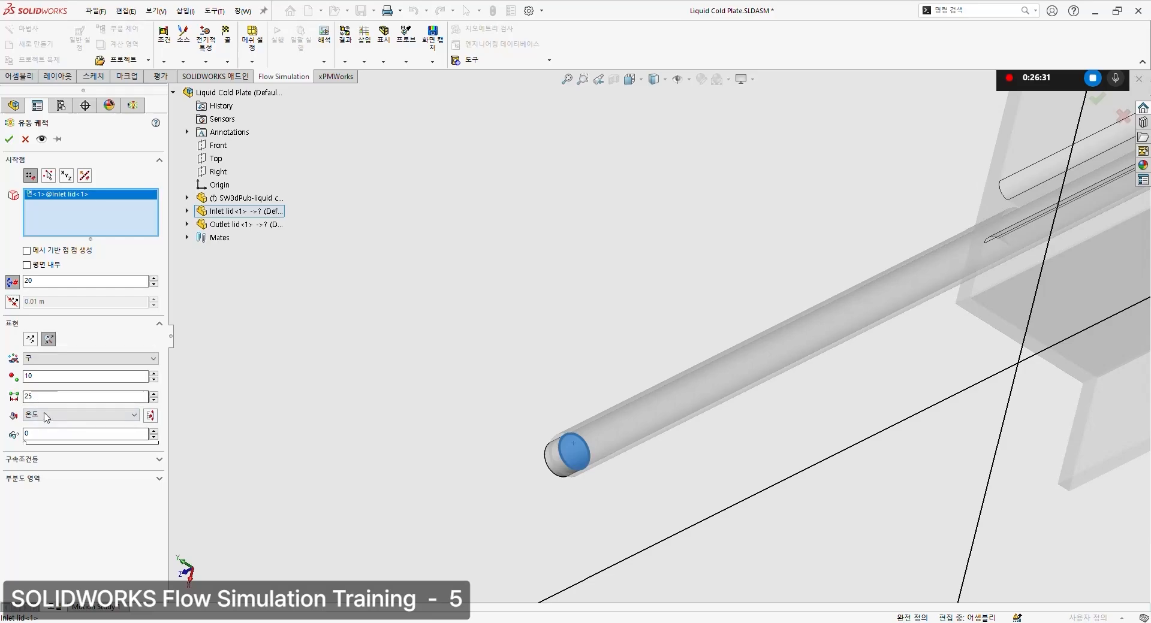
pyautogui.click(151, 416)
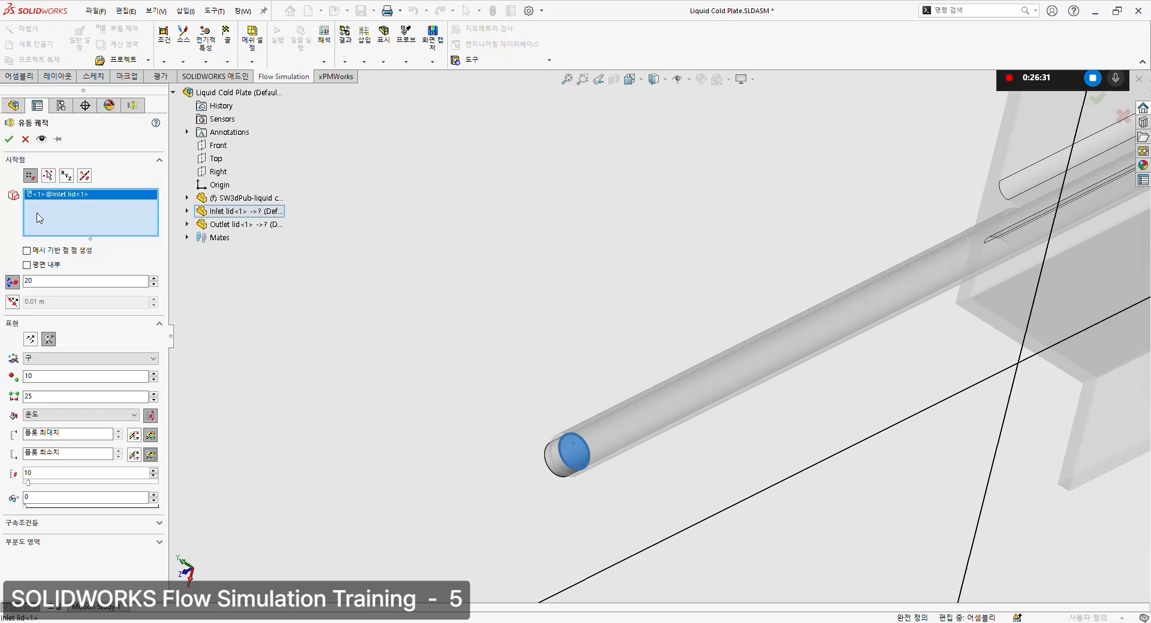
pyautogui.click(48, 339)
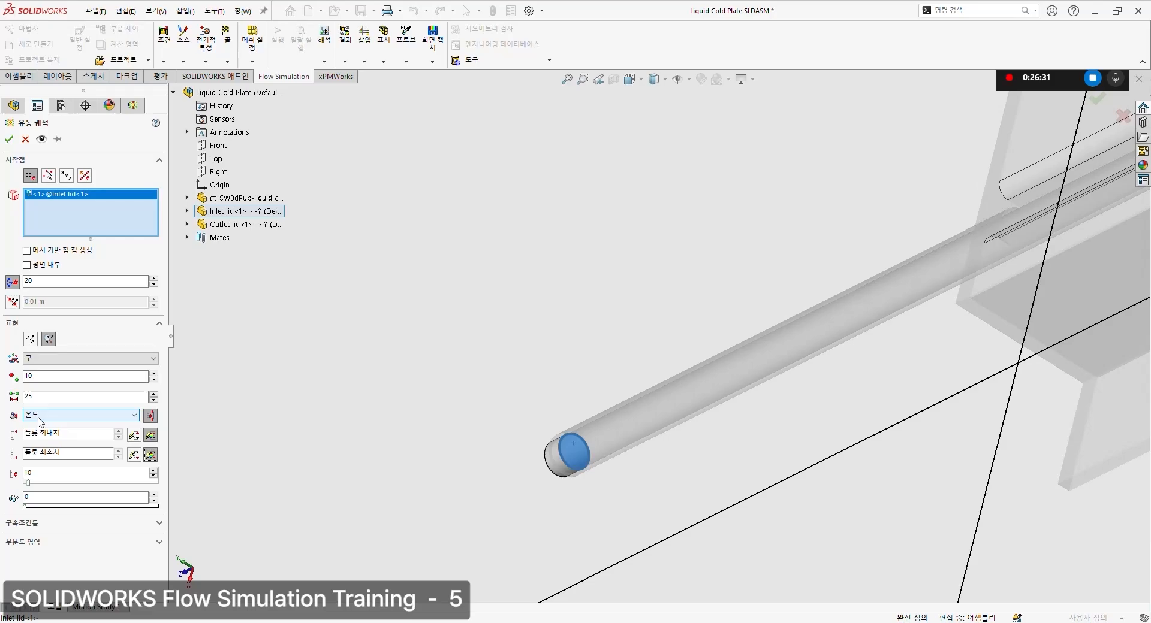
pyautogui.click(151, 418)
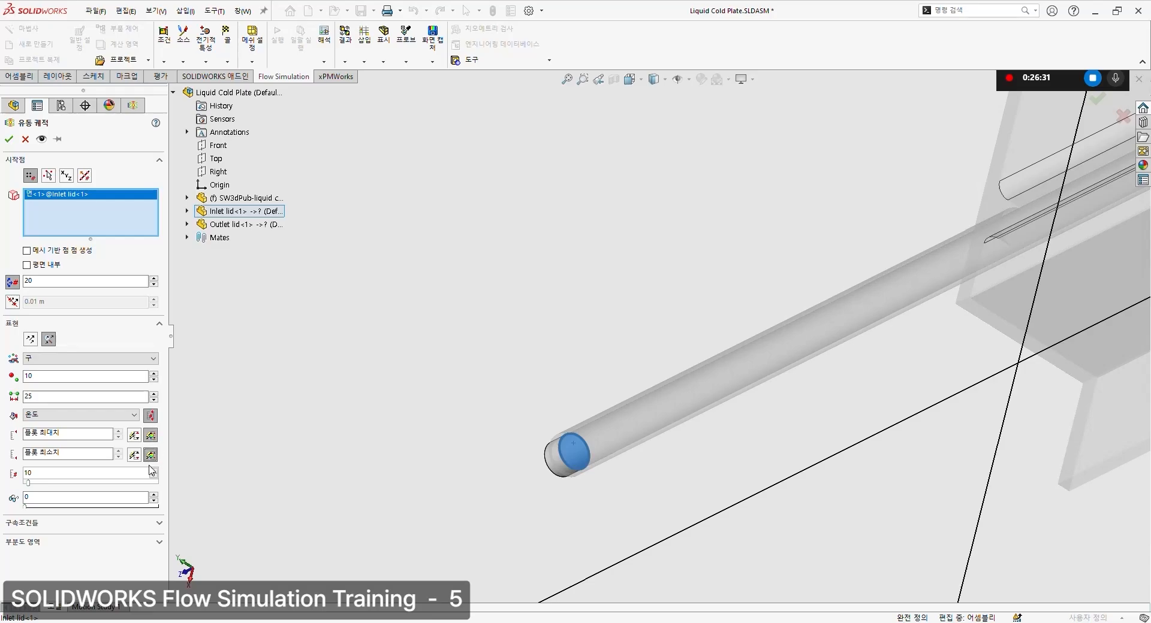
pyautogui.click(9, 139)
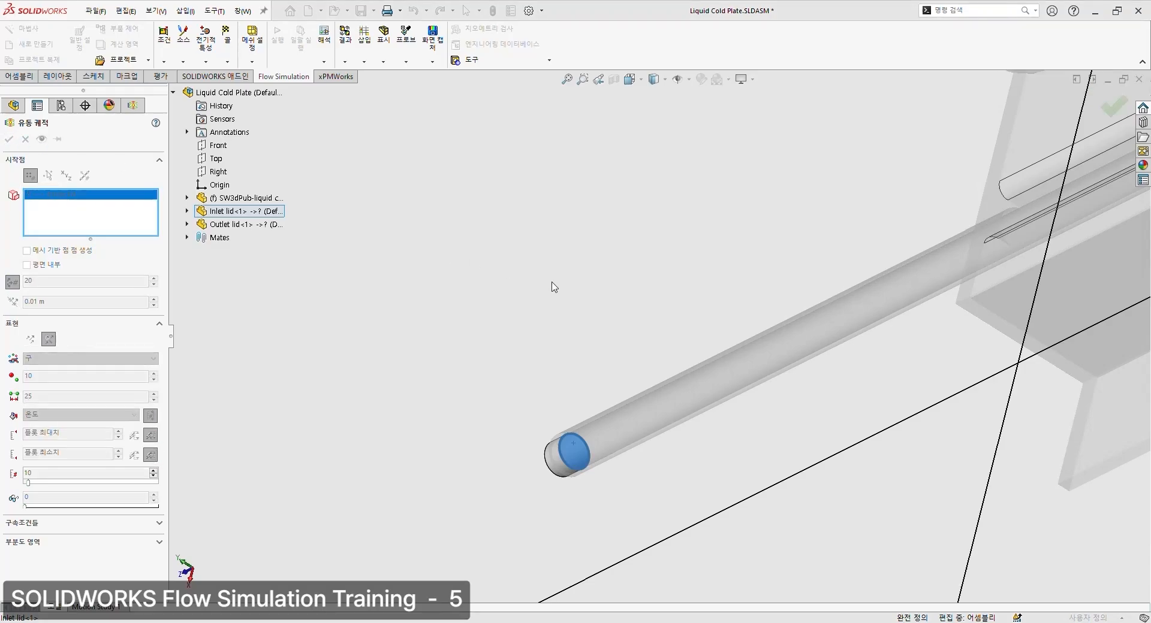
# View the flow trajectories from above and play their animation
pyautogui.hotkey('ctrl', '5')
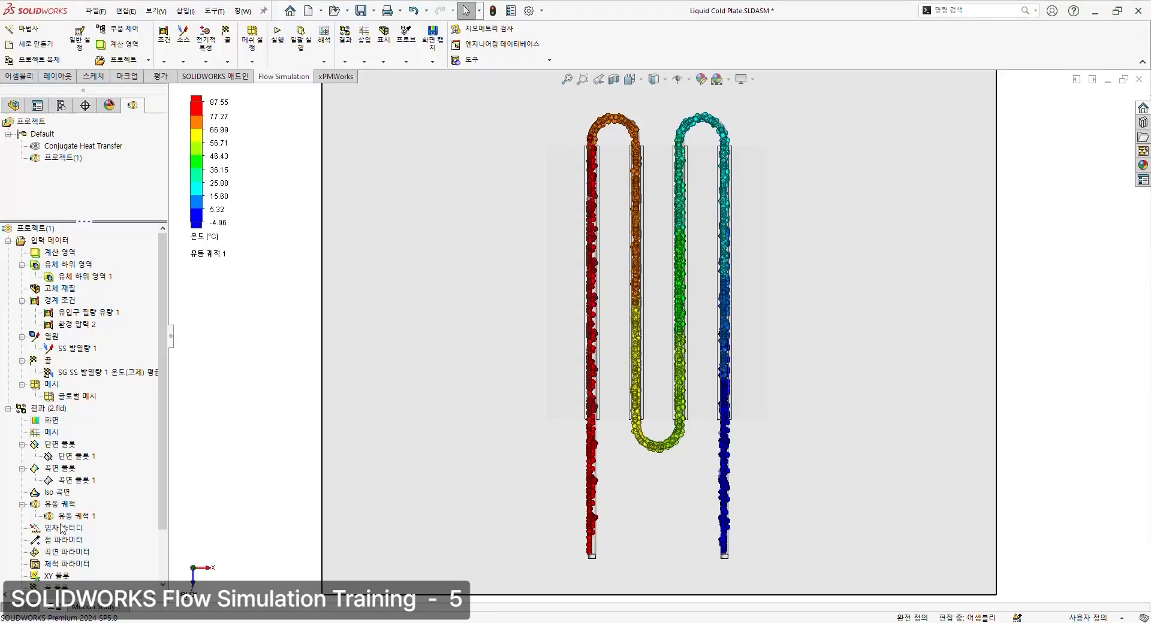
pyautogui.click(62, 518)
pyautogui.click(114, 394)
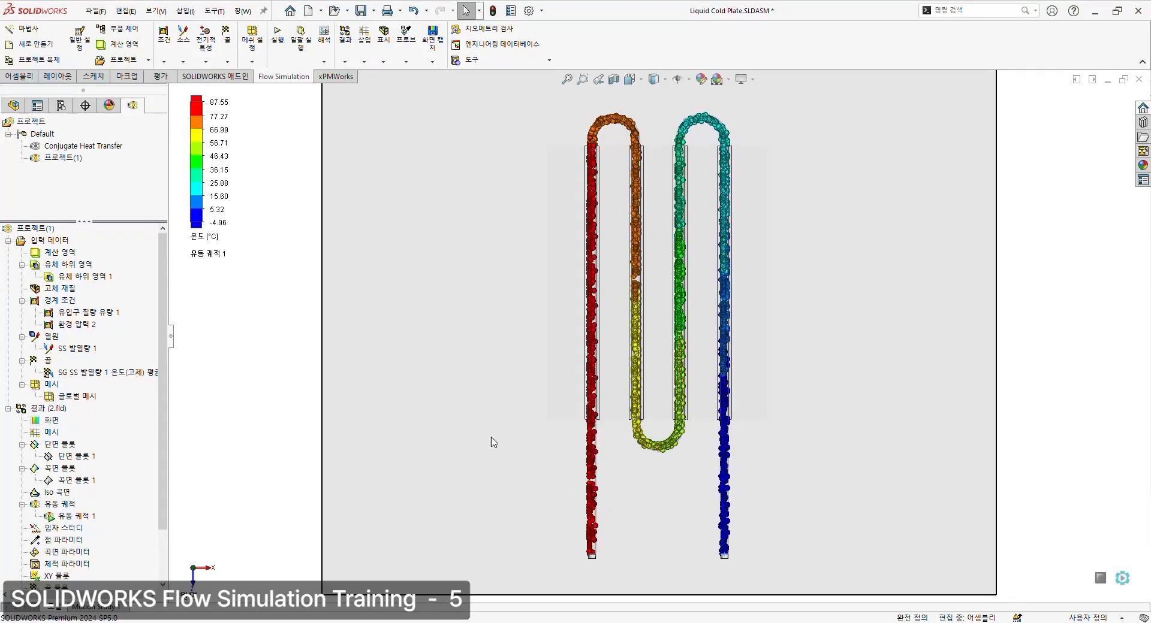
# Examine the animated particles and their temperature colours along the tube runs, bends, inlet and outlet
pyautogui.scroll(-8, 713, 377)
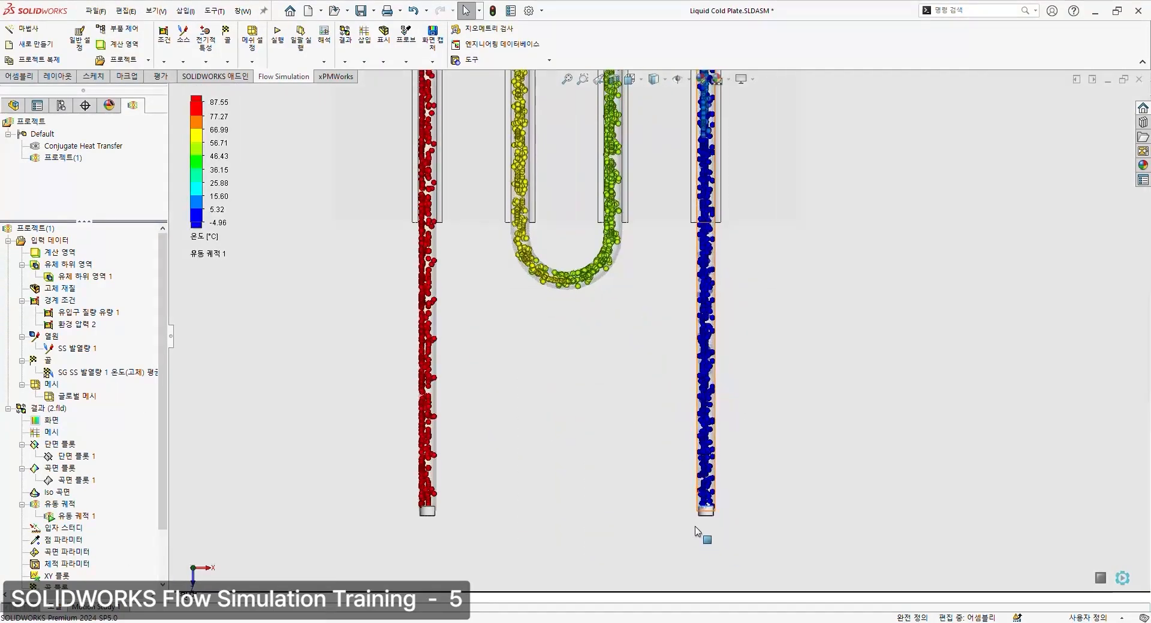
pyautogui.scroll(8, 718, 380)
pyautogui.scroll(-5, 668, 180)
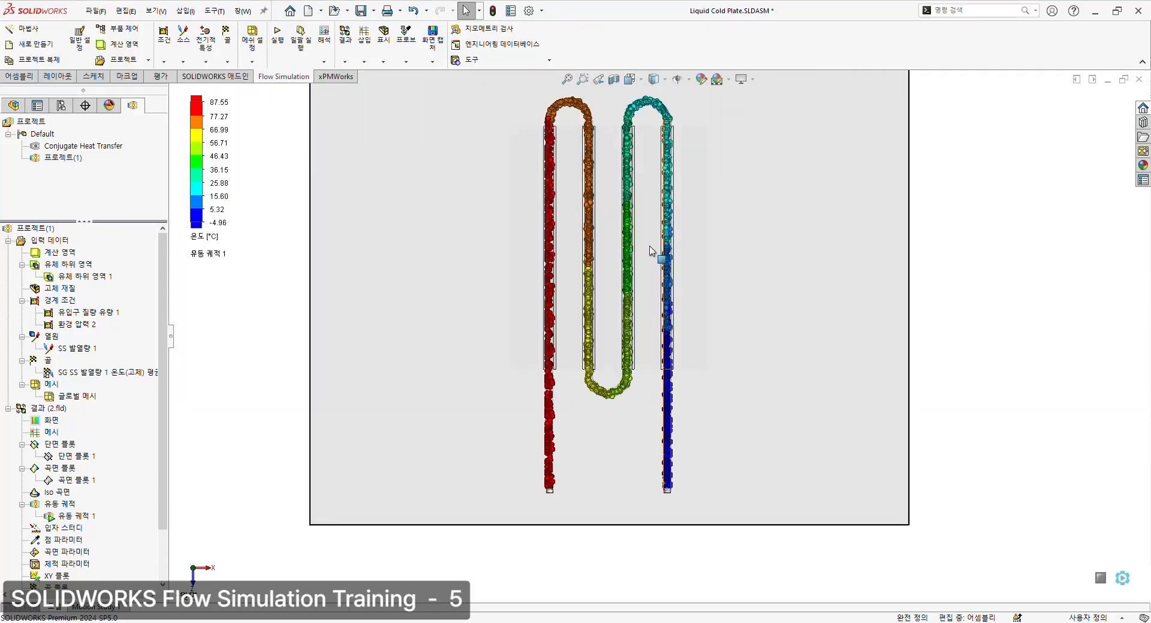
pyautogui.scroll(-6, 636, 129)
pyautogui.keyDown('ctrl'); pyautogui.moveTo(596, 193); pyautogui.dragTo(594, 444, button='middle'); pyautogui.keyUp('ctrl')
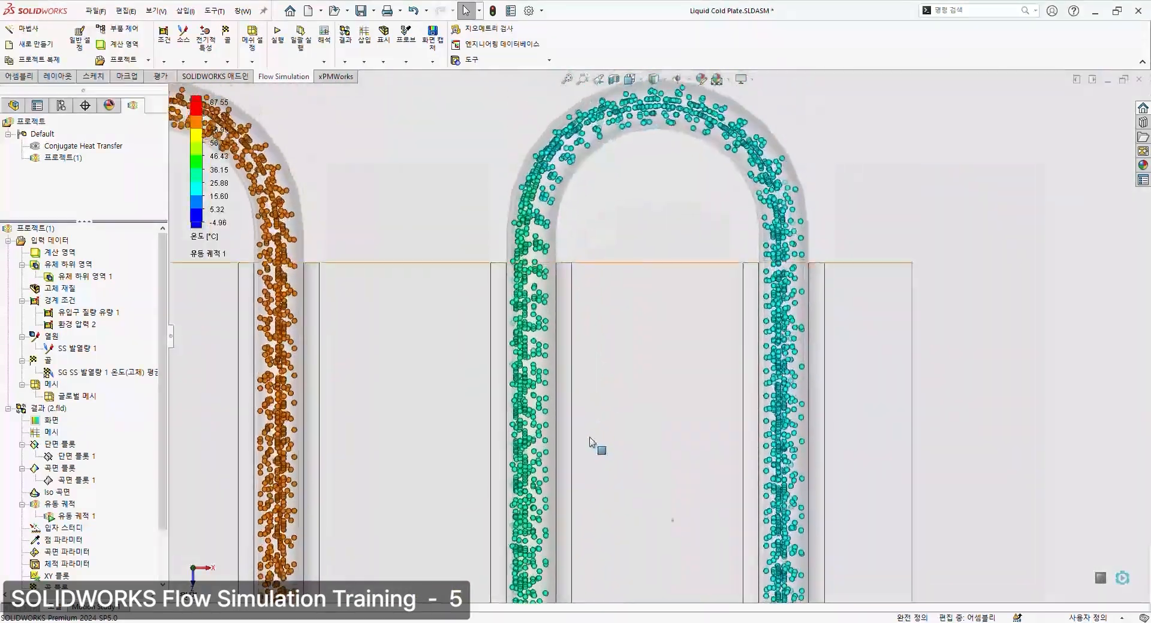
pyautogui.keyDown('ctrl'); pyautogui.moveTo(604, 274); pyautogui.dragTo(617, 166, button='middle'); pyautogui.keyUp('ctrl')
pyautogui.scroll(5, 237, 411)
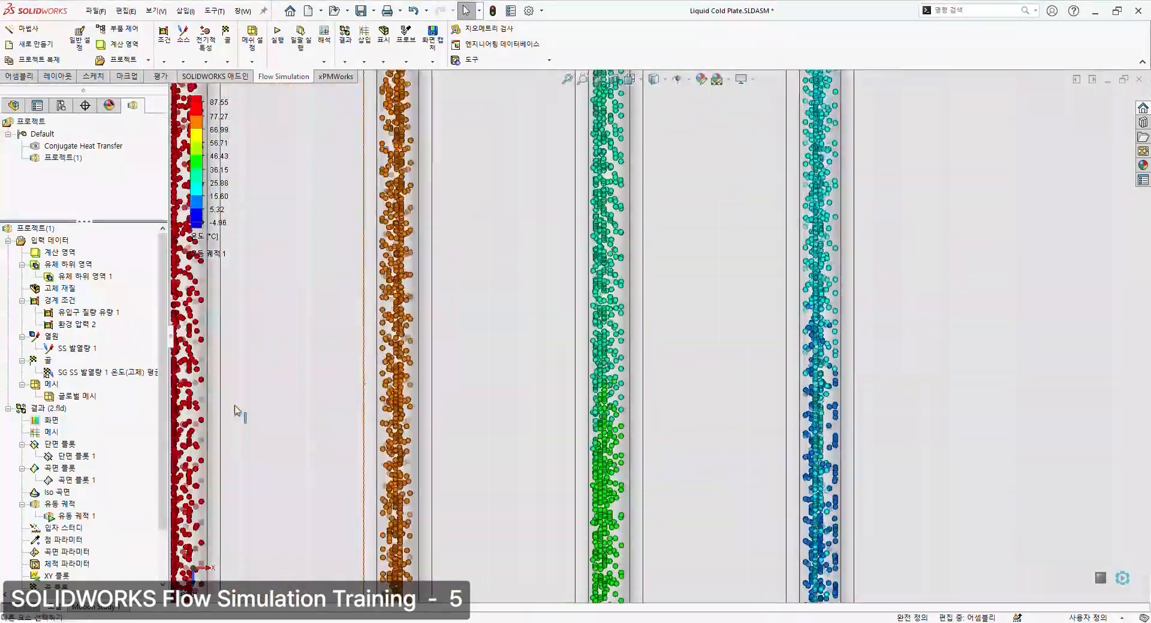
pyautogui.scroll(7, 423, 393)
pyautogui.scroll(-9, 600, 527)
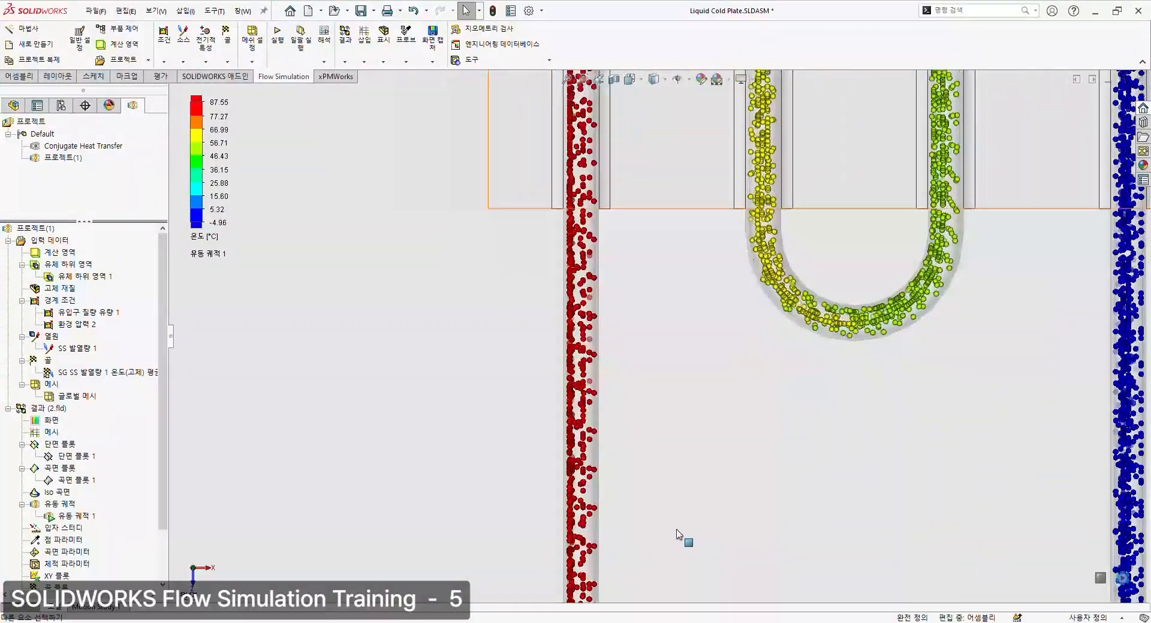
pyautogui.scroll(5, 681, 537)
pyautogui.scroll(5, 641, 529)
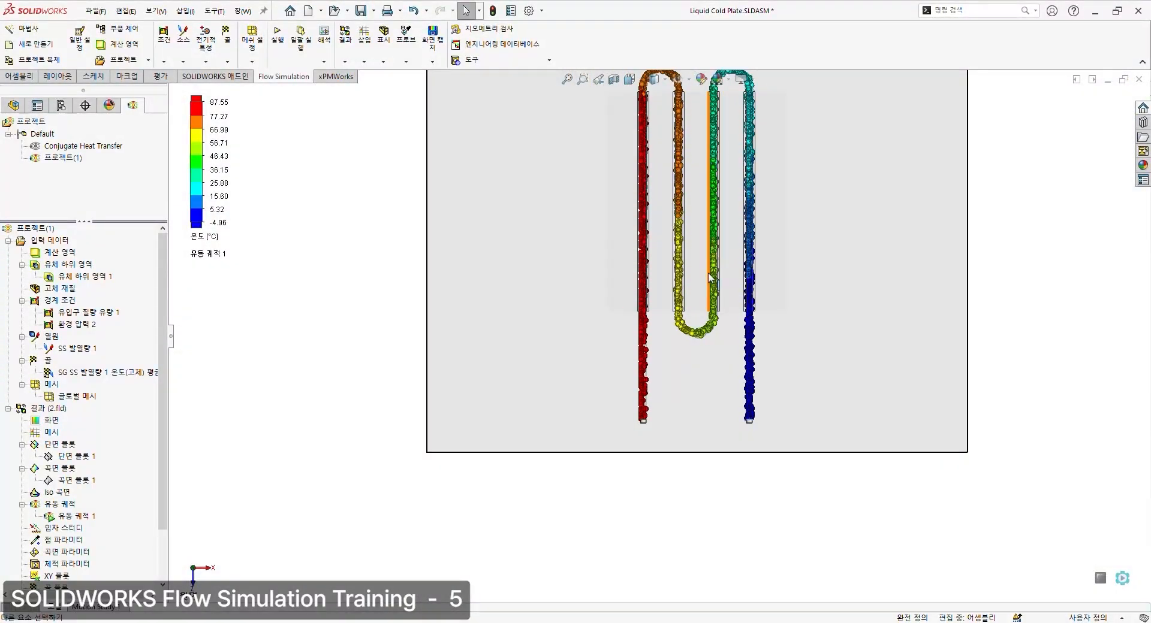
pyautogui.scroll(-3, 693, 228)
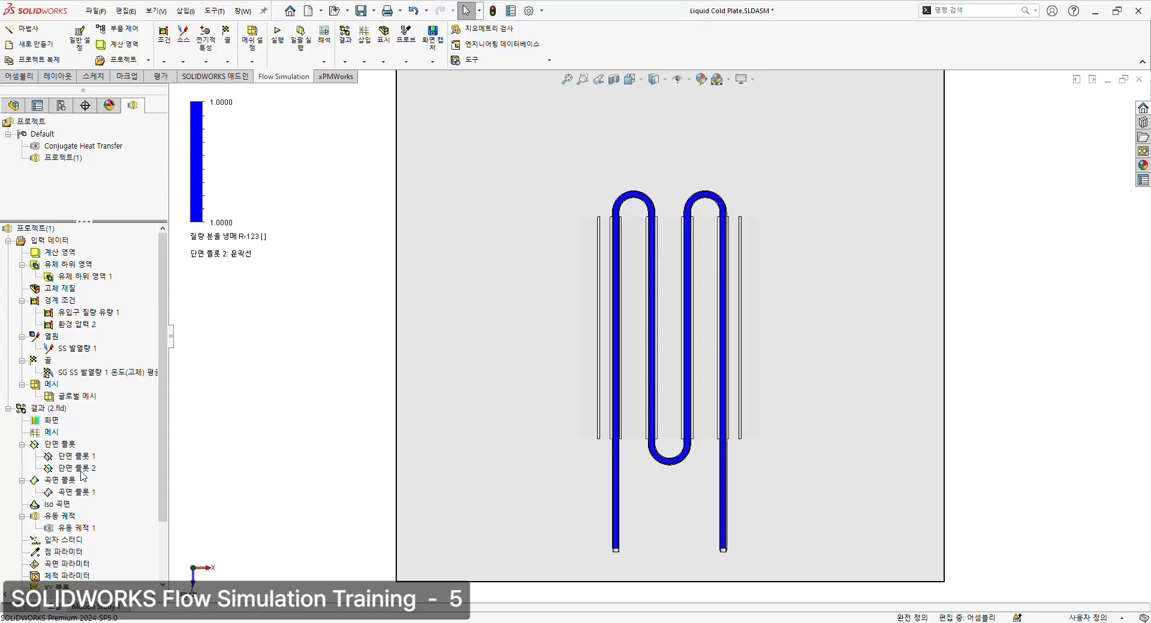
# Move the R-123 mass fraction cut plot's colour legend beside the computational domain, and hide the plot
pyautogui.click(76, 458)
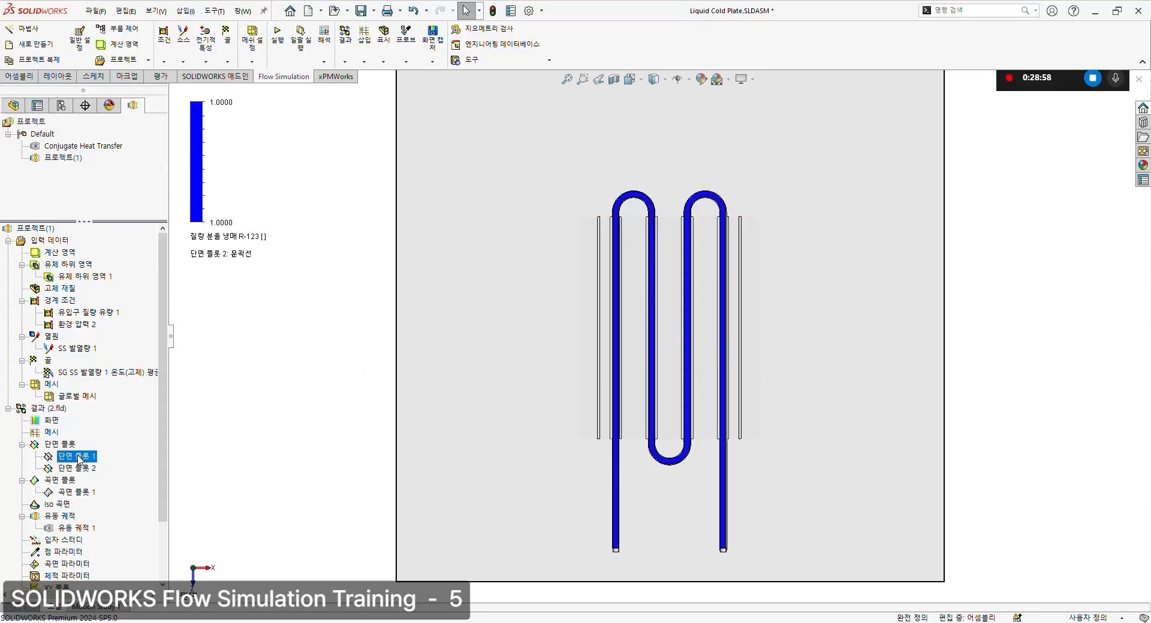
pyautogui.click(73, 469)
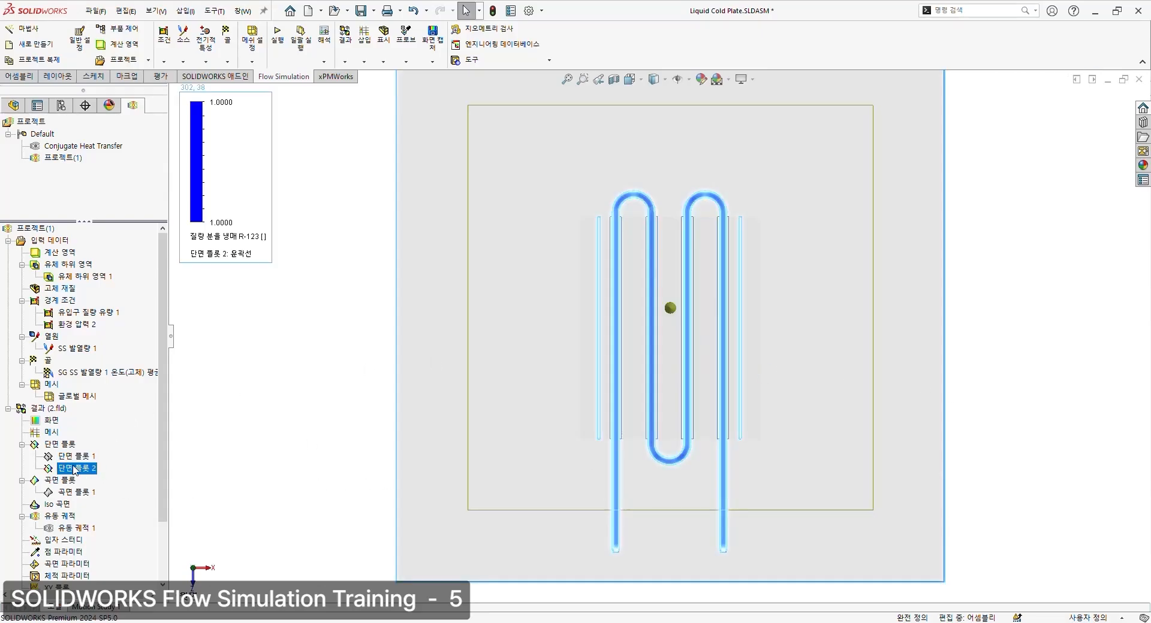
pyautogui.click(329, 396)
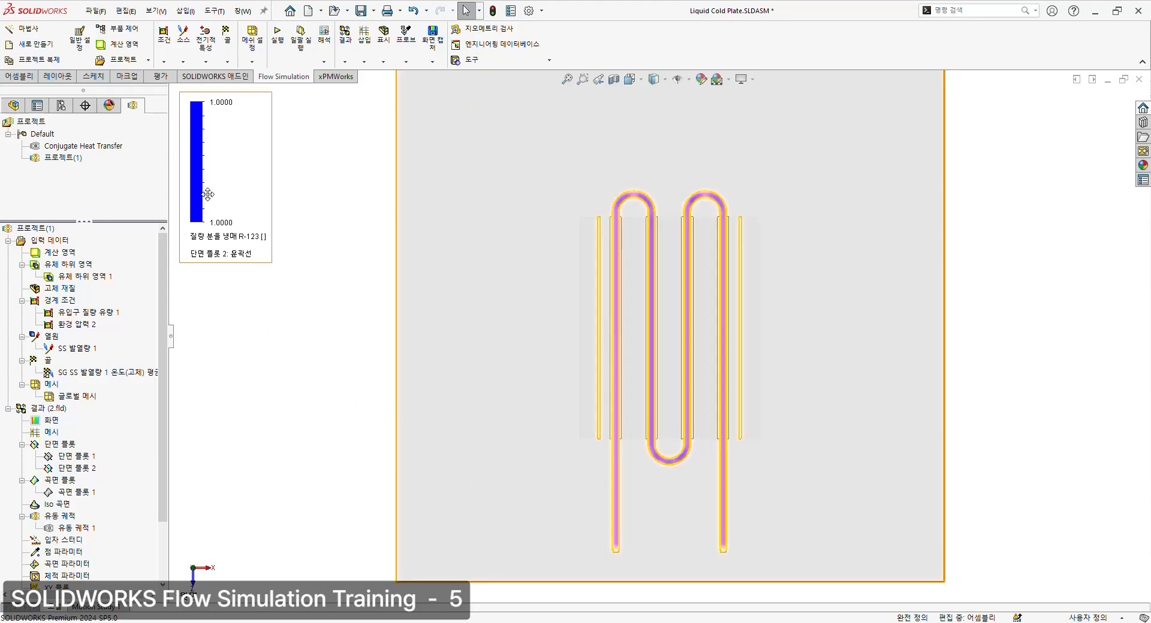
pyautogui.moveTo(205, 188); pyautogui.dragTo(327, 263)
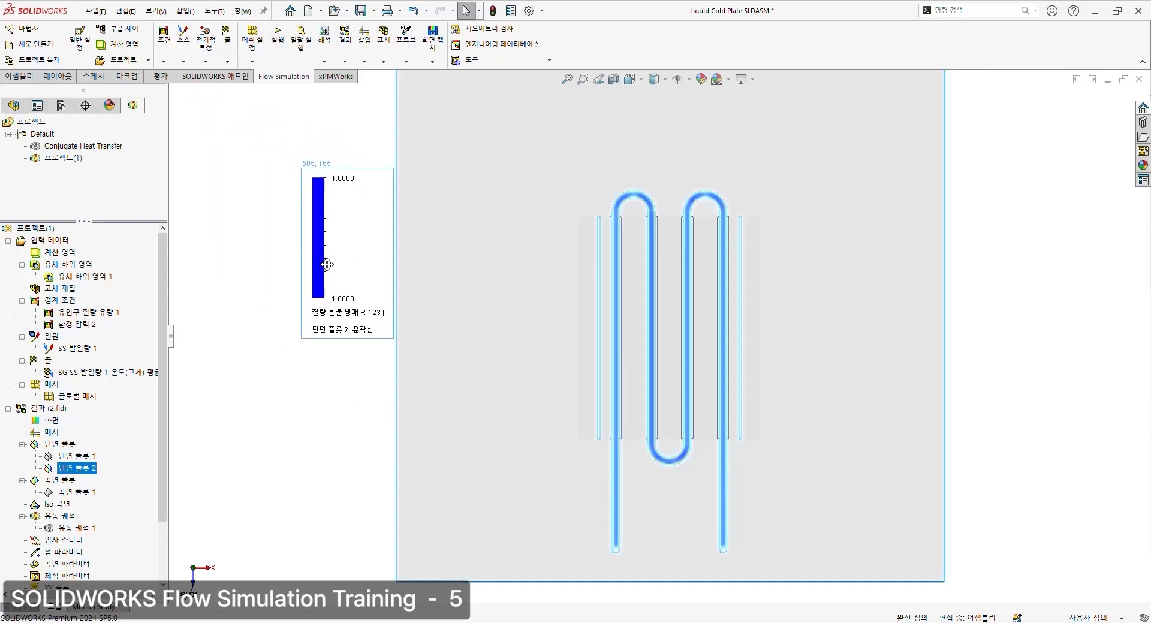
pyautogui.click(221, 452)
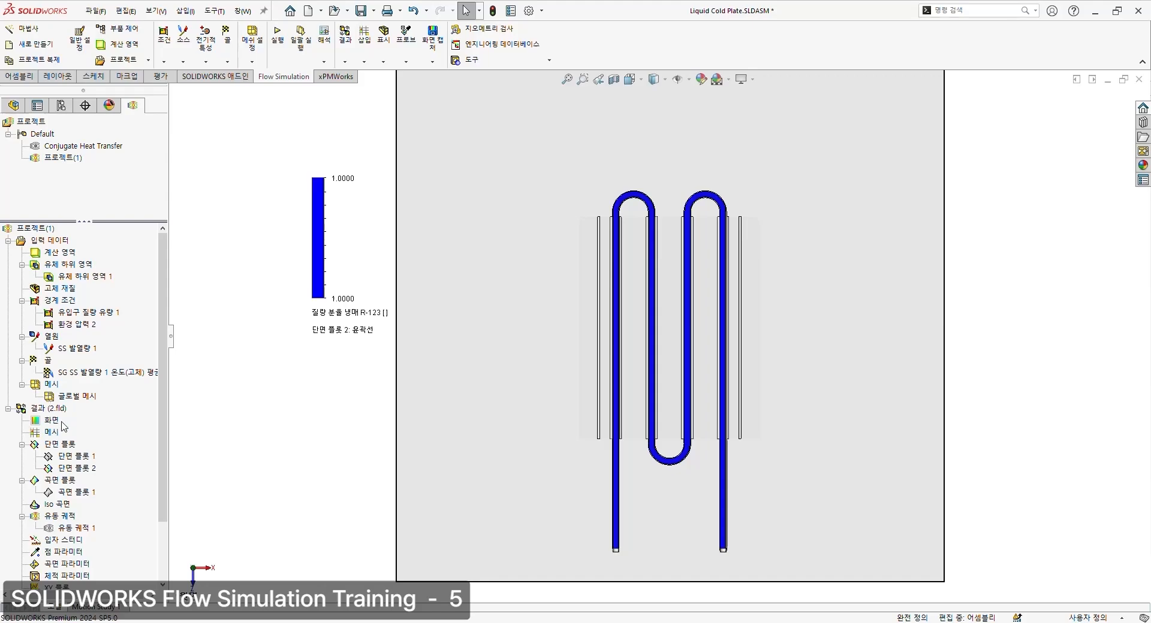
pyautogui.doubleClick(66, 469)
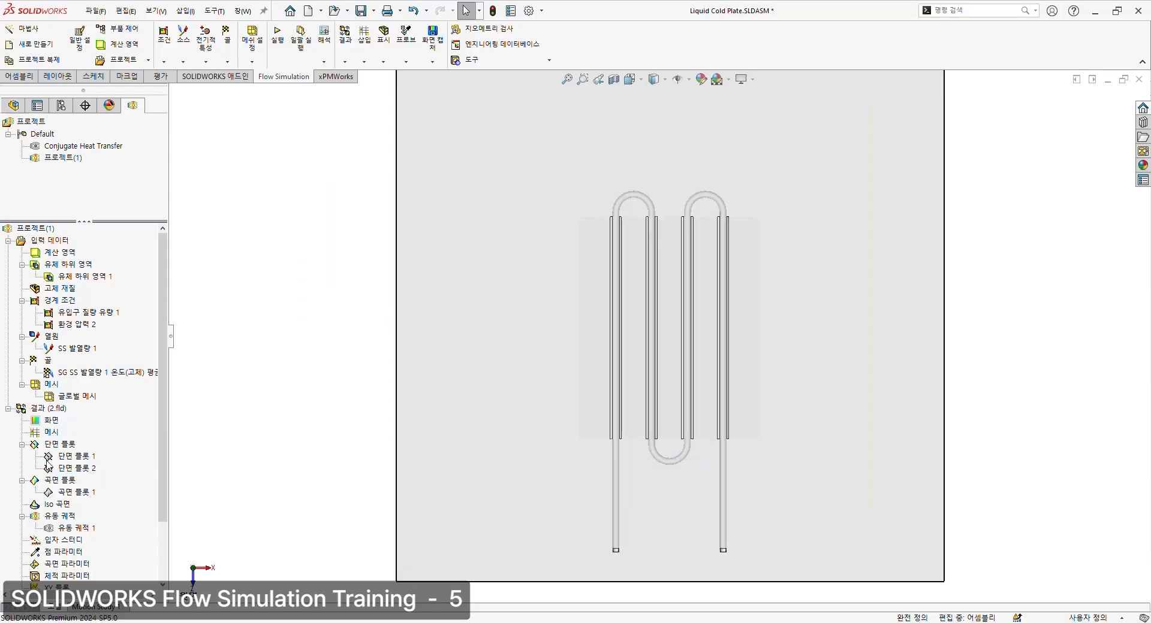
# Insert an iso surface of temperature (온도) at 45 °C, displayed in a fixed red colour (고정 색상)
pyautogui.scroll(-1, 60, 506)
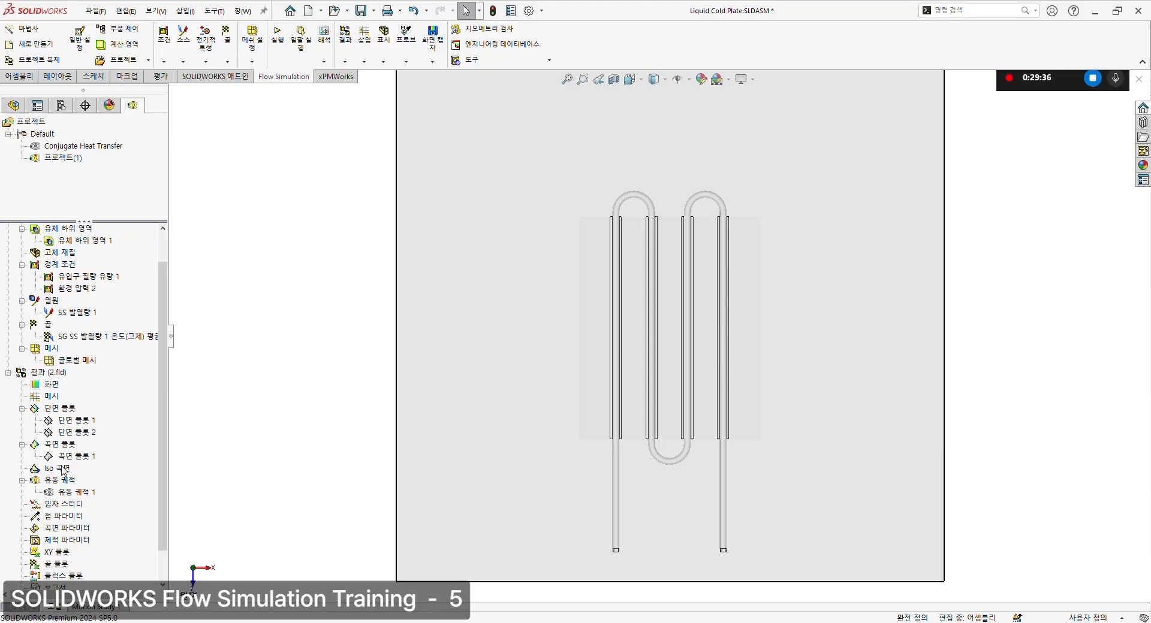
pyautogui.doubleClick(86, 470)
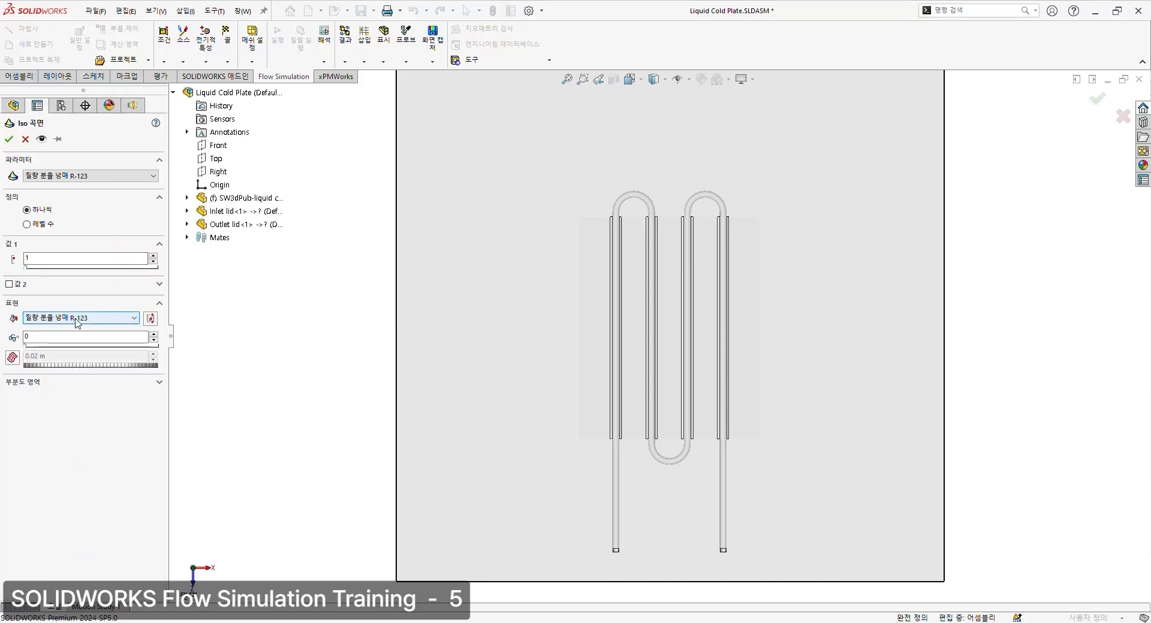
pyautogui.click(85, 330)
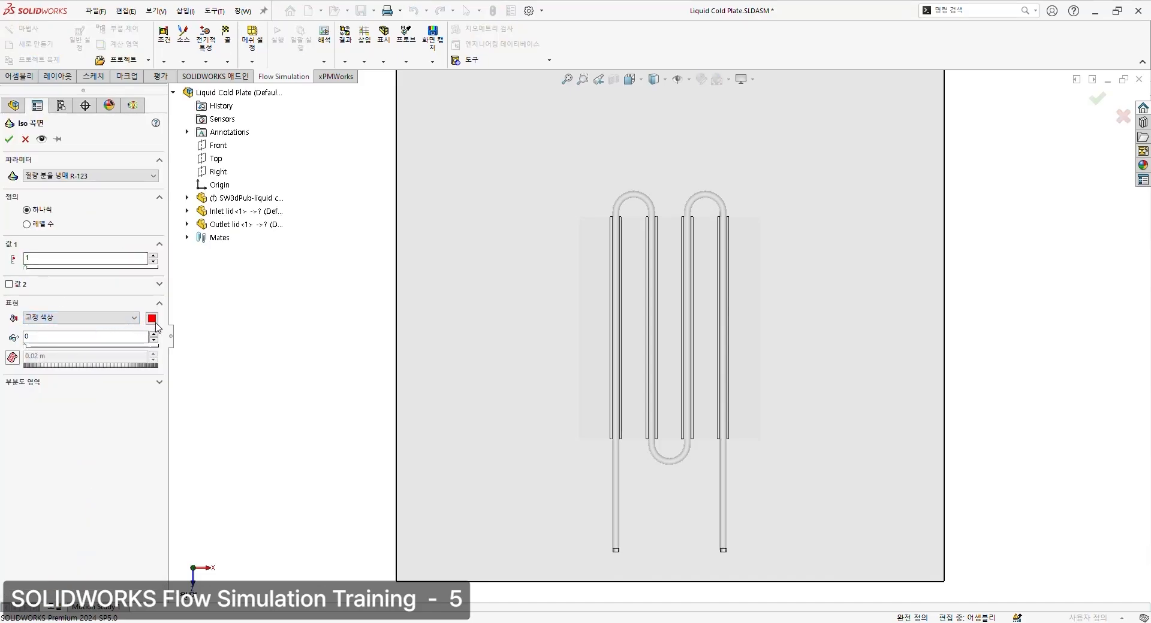
pyautogui.click(69, 179)
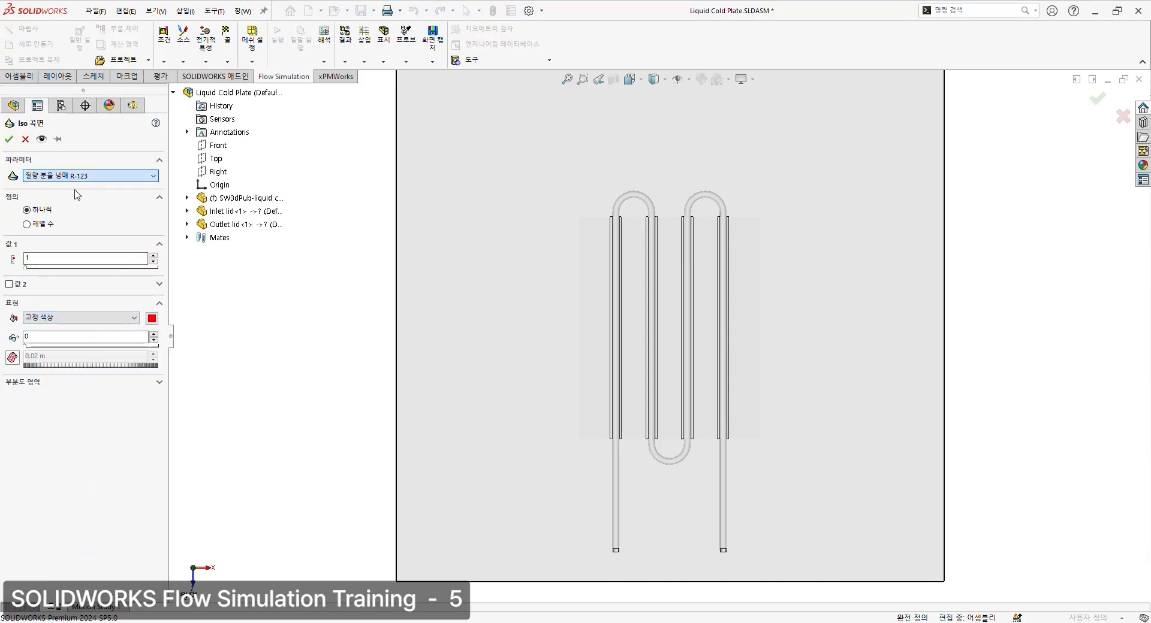
pyautogui.click(76, 240)
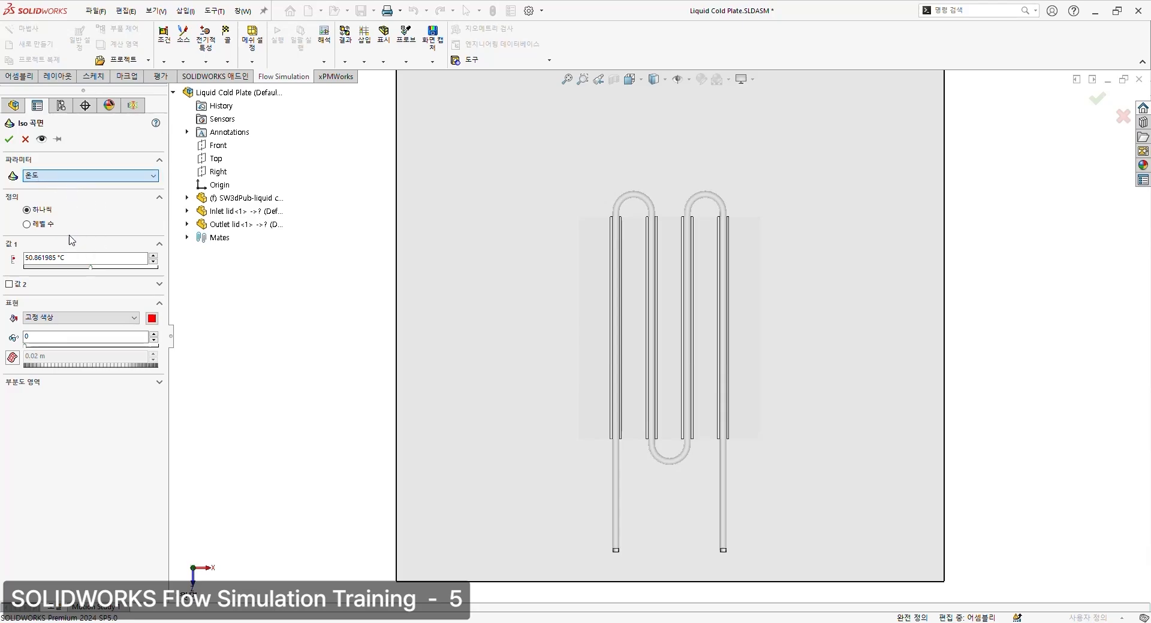
pyautogui.doubleClick(48, 259)
pyautogui.write('45')
pyautogui.click(9, 138)
# Examine the shape of the 45 °C iso surface around the cold plate and tubes from several angles
pyautogui.moveTo(515, 215); pyautogui.dragTo(573, 413, button='middle')
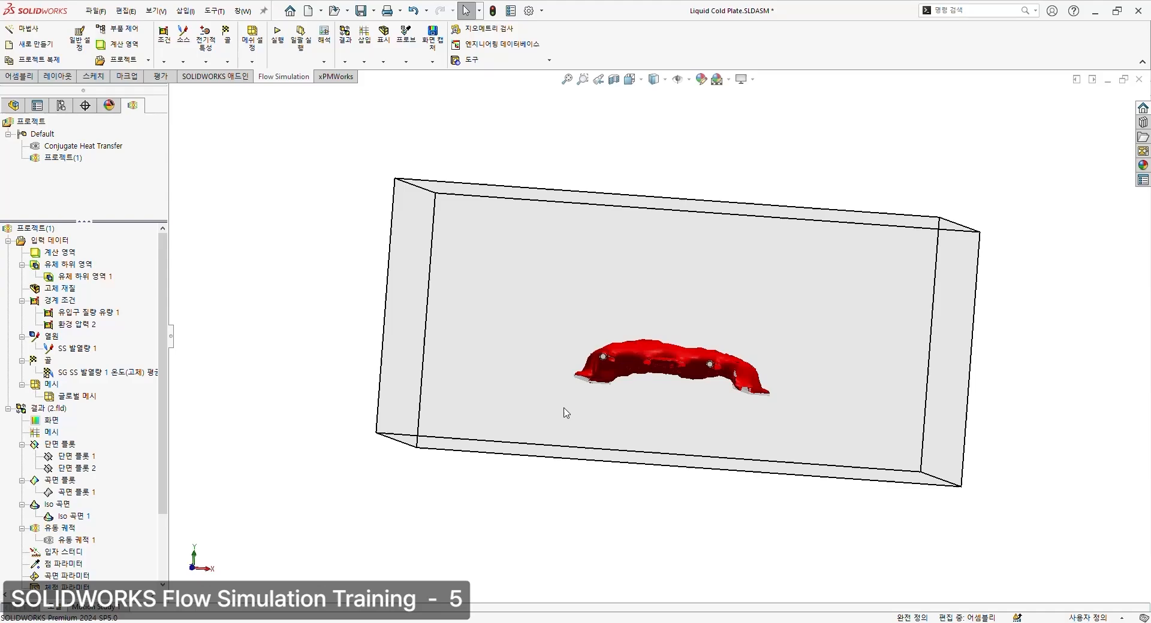
pyautogui.click(78, 517)
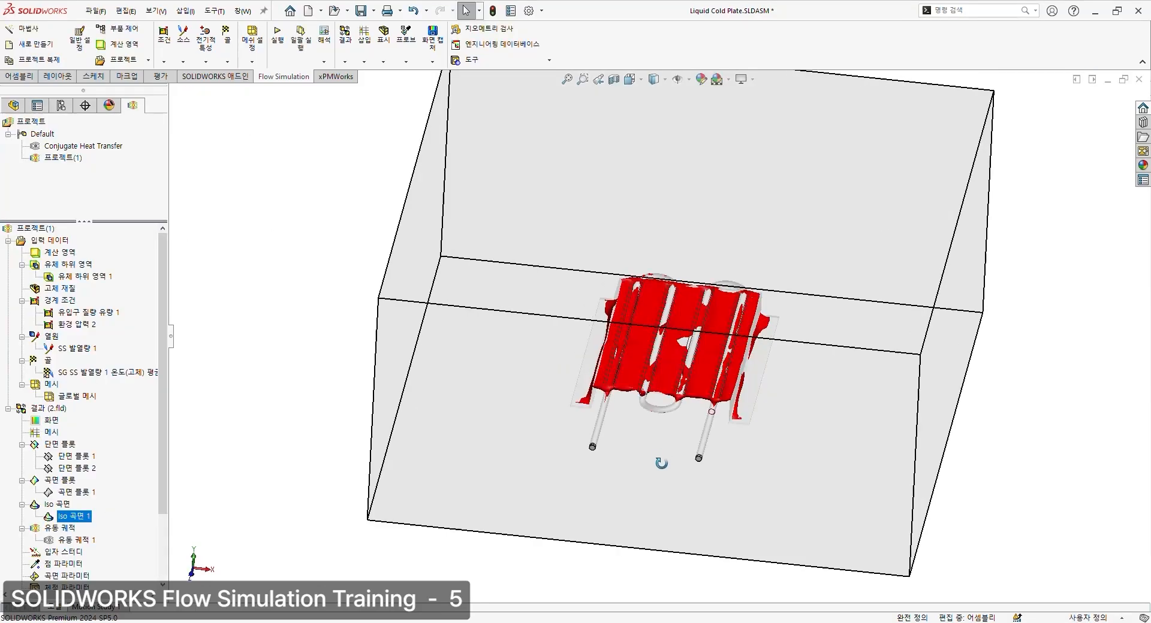
pyautogui.moveTo(663, 462); pyautogui.dragTo(630, 377, button='middle')
pyautogui.scroll(-10, 630, 378)
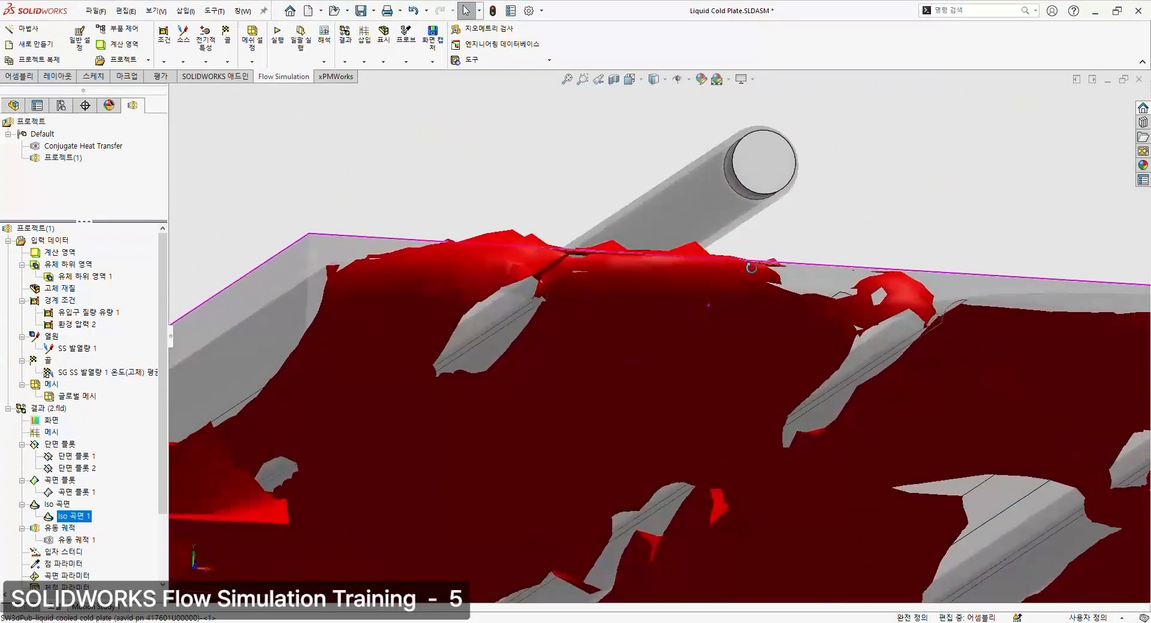
pyautogui.moveTo(751, 267); pyautogui.dragTo(728, 323, button='middle')
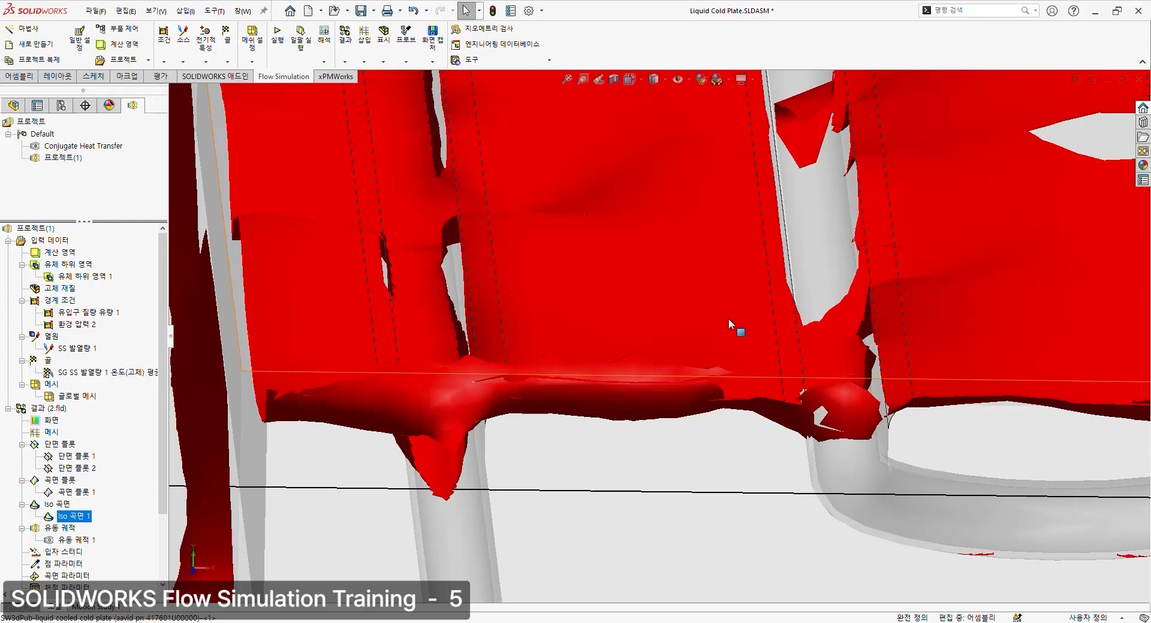
# Redefine the temperature (온도) iso surface by number of levels (레벨 수), with a minimum value of 70 °C
pyautogui.scroll(6, 761, 262)
pyautogui.moveTo(724, 346); pyautogui.dragTo(705, 380, button='middle')
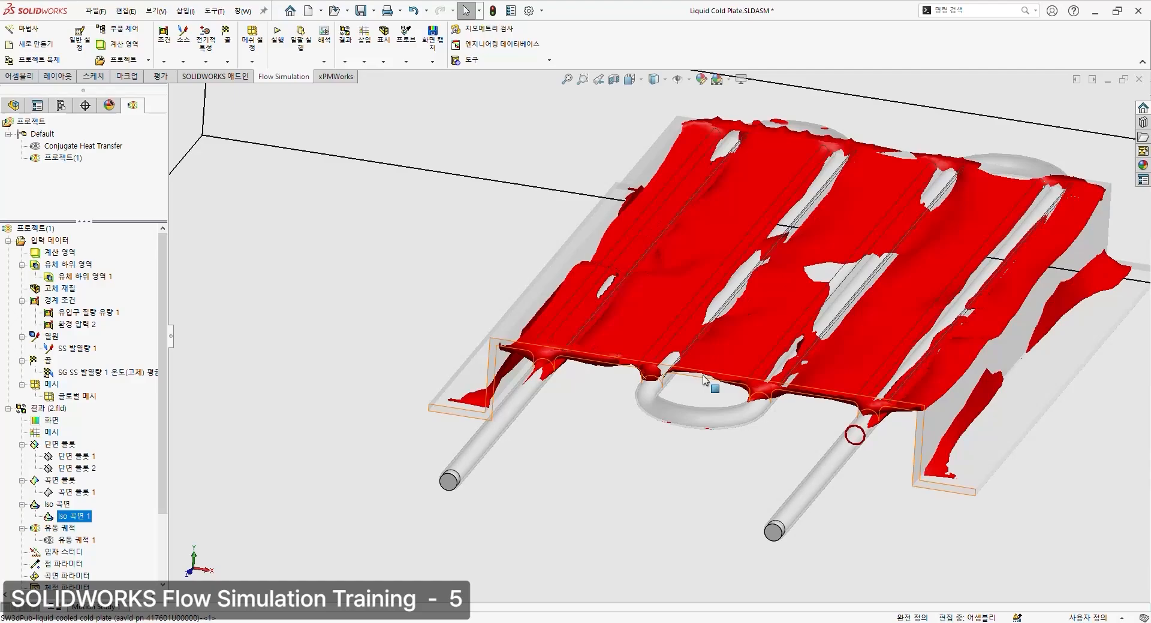
pyautogui.scroll(-10, 705, 379)
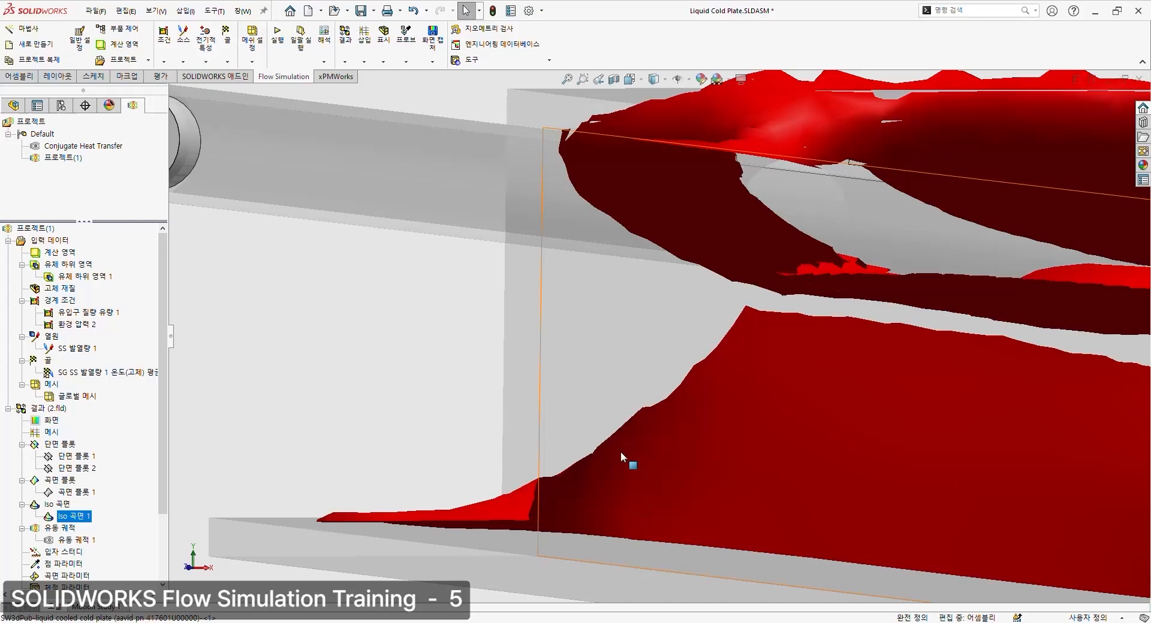
pyautogui.doubleClick(87, 518)
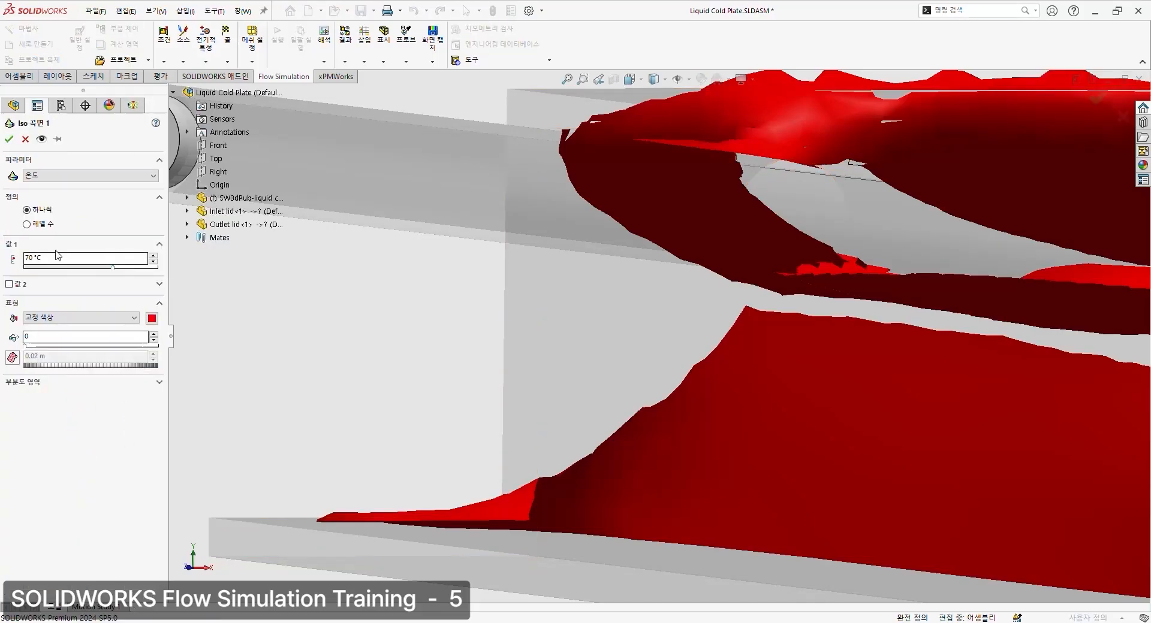
pyautogui.click(28, 225)
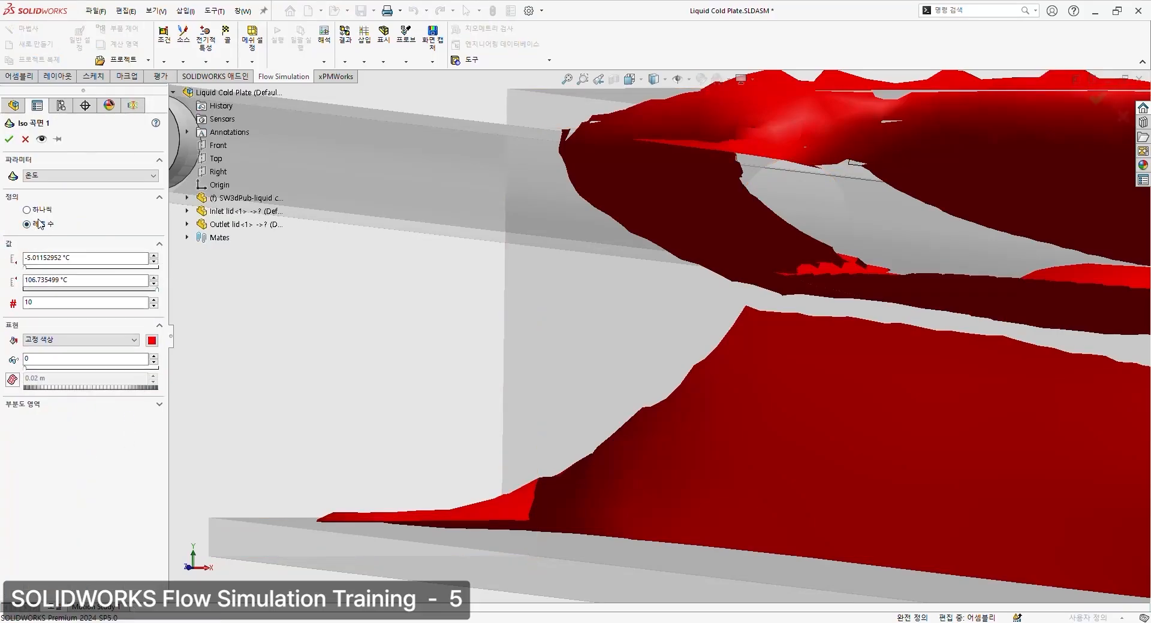
pyautogui.doubleClick(42, 258)
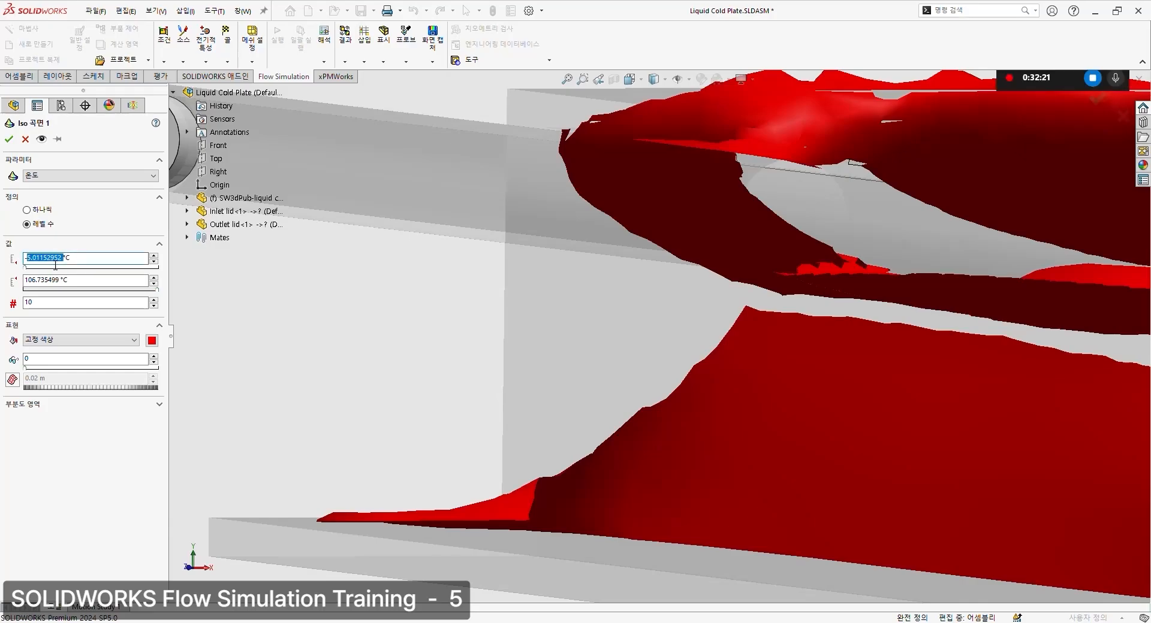
pyautogui.write('70')
pyautogui.doubleClick(43, 283)
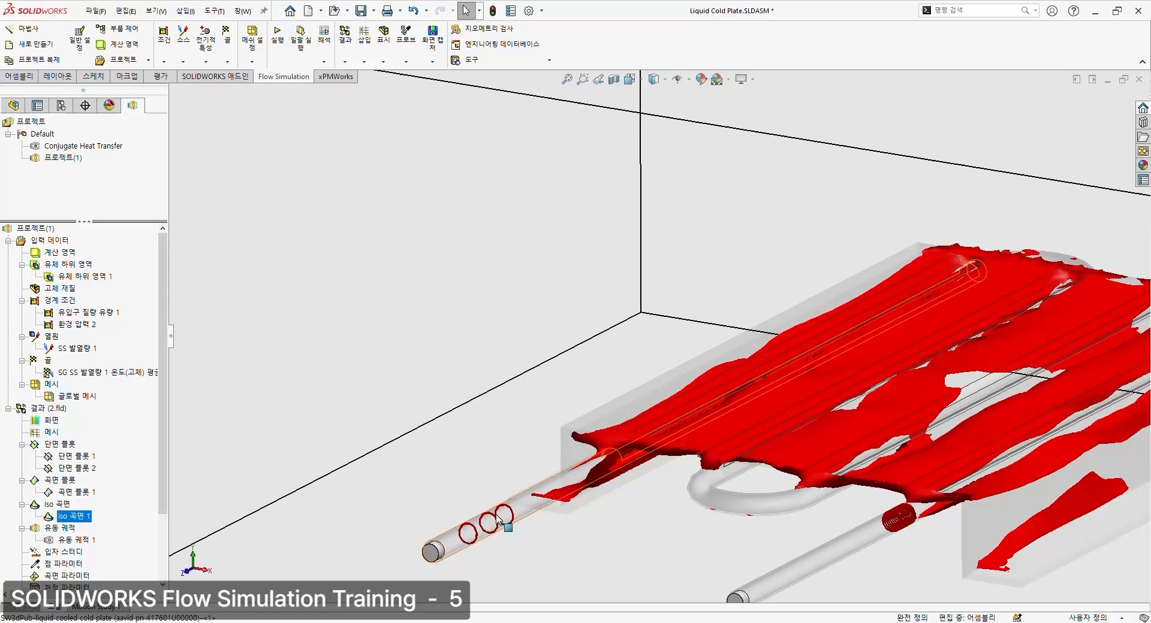
# Examine the updated temperature iso surface around the tube ends, U-bends, plate edges and underside of the cold plate
pyautogui.scroll(-5, 515, 520)
pyautogui.scroll(6, 567, 446)
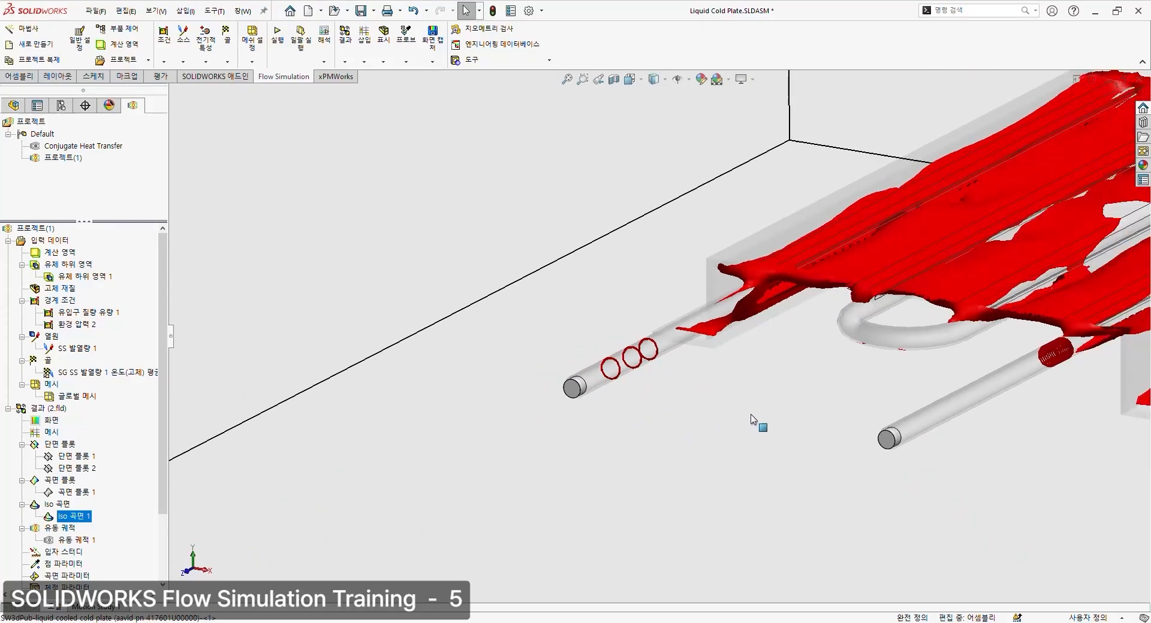
pyautogui.scroll(-3, 905, 442)
pyautogui.scroll(-3, 693, 416)
pyautogui.scroll(8, 727, 432)
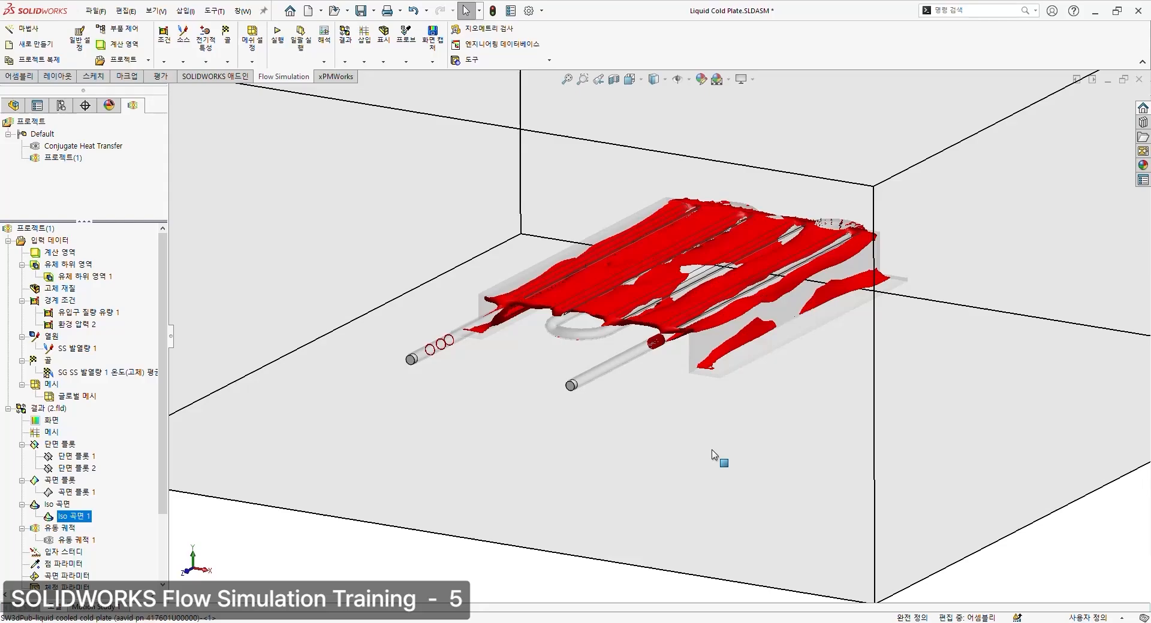
pyautogui.moveTo(712, 456); pyautogui.dragTo(732, 160, button='middle')
pyautogui.scroll(-8, 738, 372)
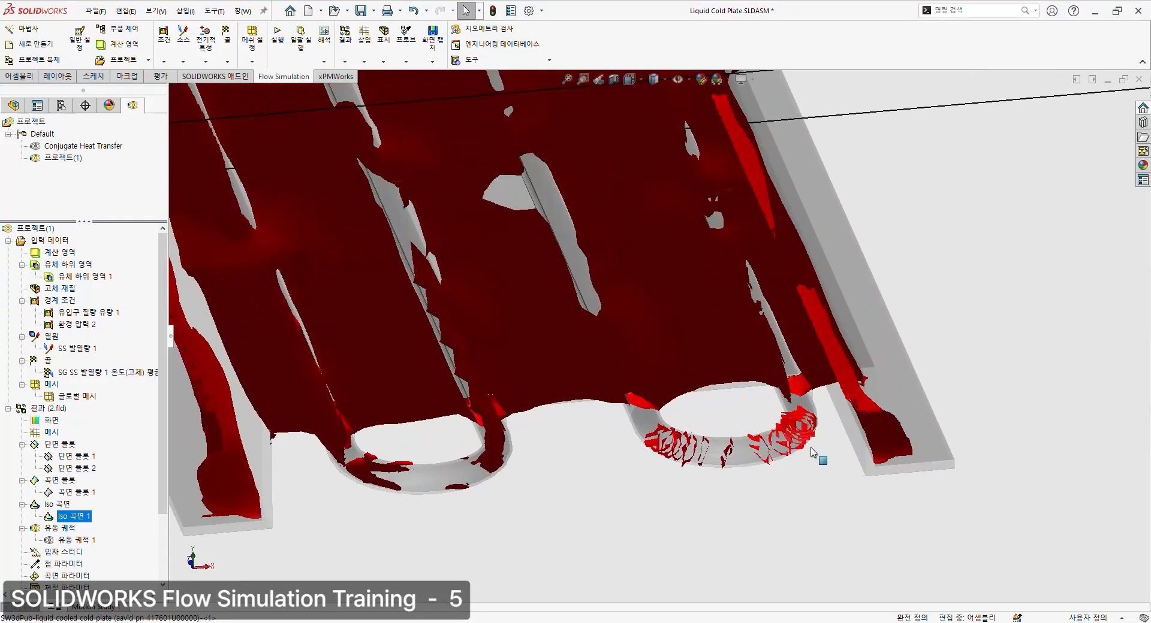
pyautogui.scroll(-2, 803, 420)
pyautogui.scroll(5, 598, 419)
pyautogui.moveTo(599, 406); pyautogui.dragTo(572, 405, button='middle')
pyautogui.scroll(-9, 456, 554)
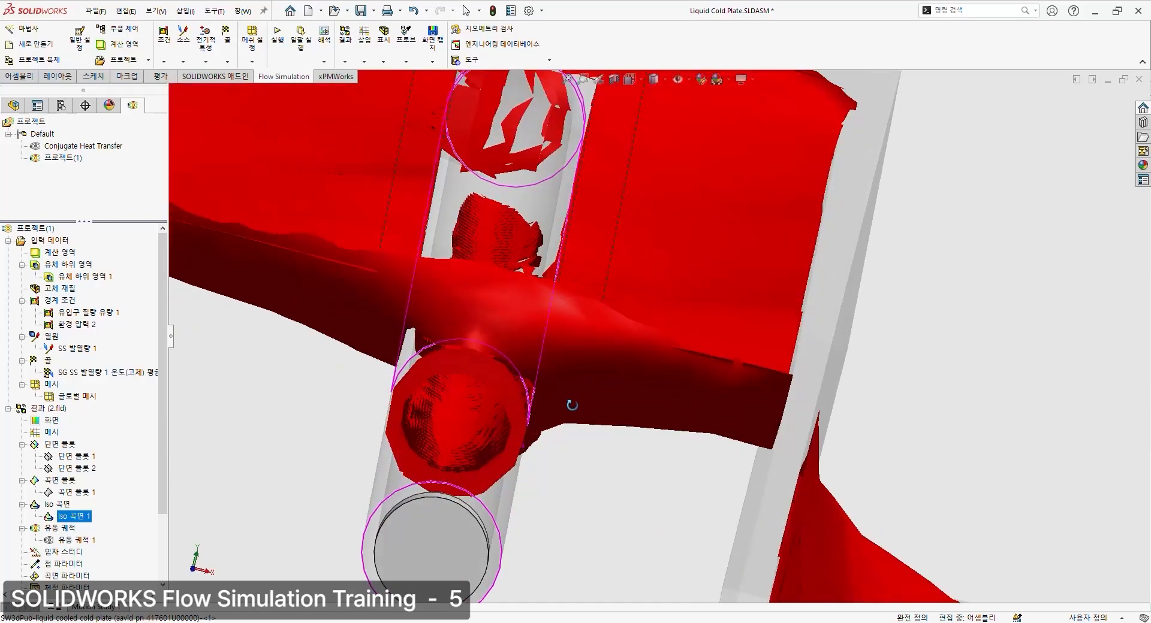
pyautogui.scroll(8, 575, 408)
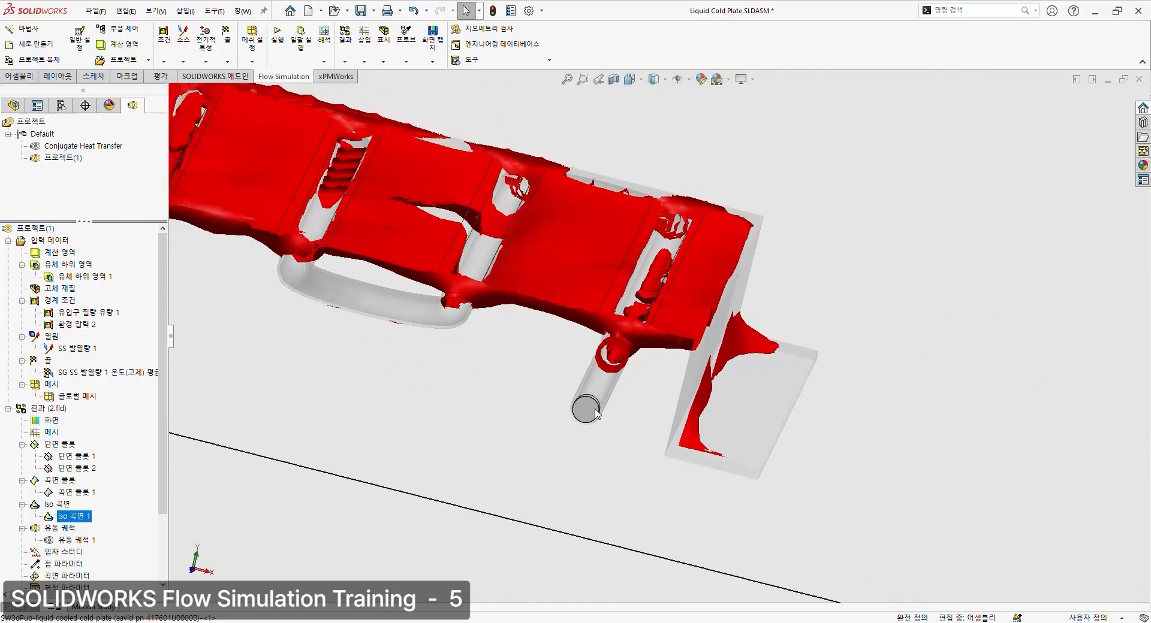